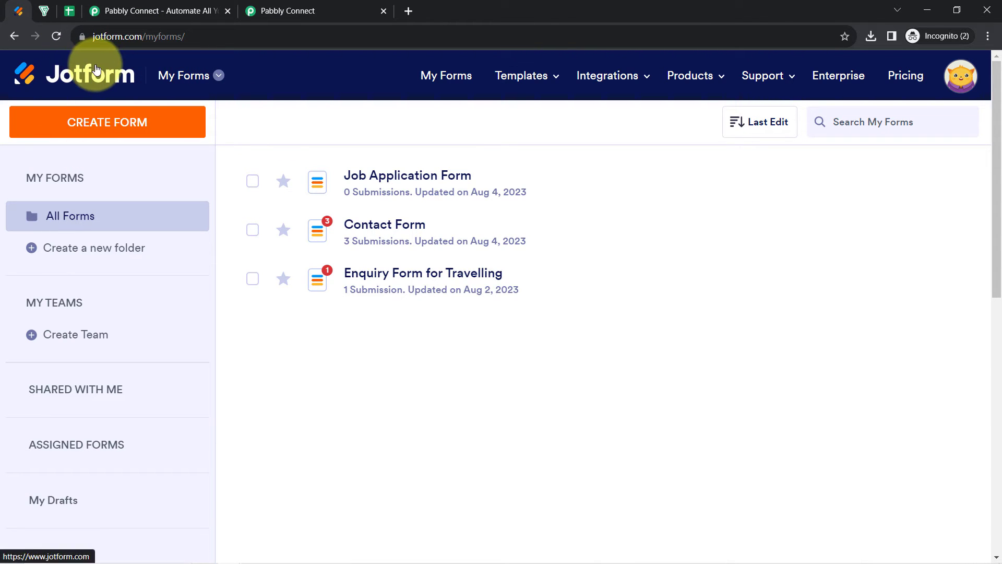
Step: Look over the Pabbly Connect home page, the Jotform forms list and the Pabbly Connect dashboard
{"action": "left_click", "coordinate": [156, 11]}
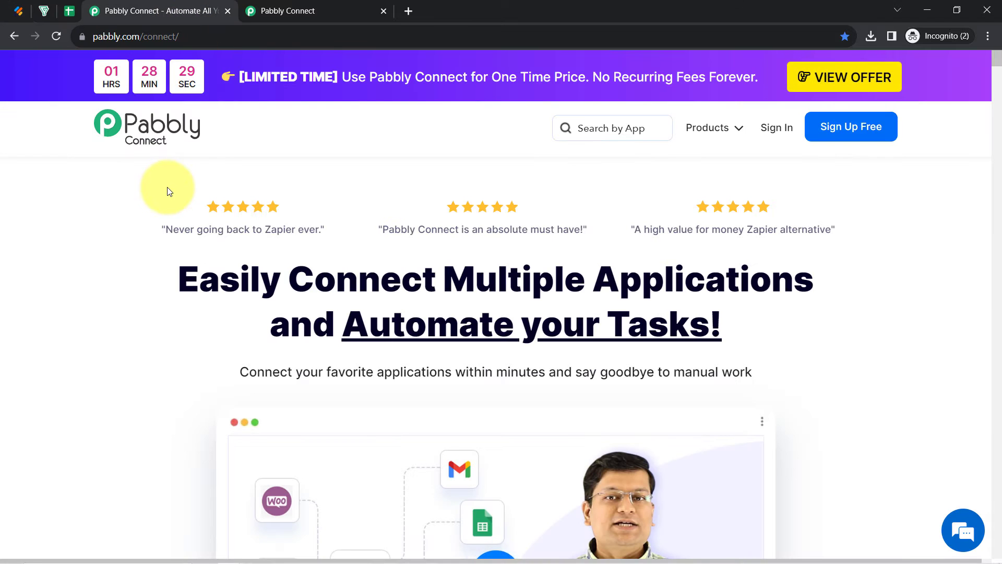
{"action": "left_click_drag", "start_coordinate": [181, 268], "coordinate": [654, 340]}
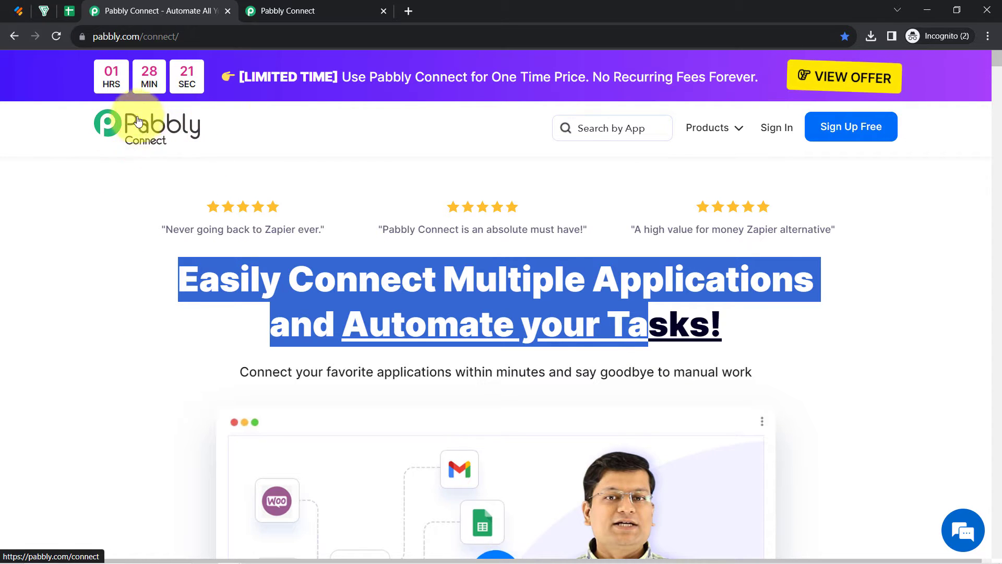
{"action": "left_click", "coordinate": [19, 9]}
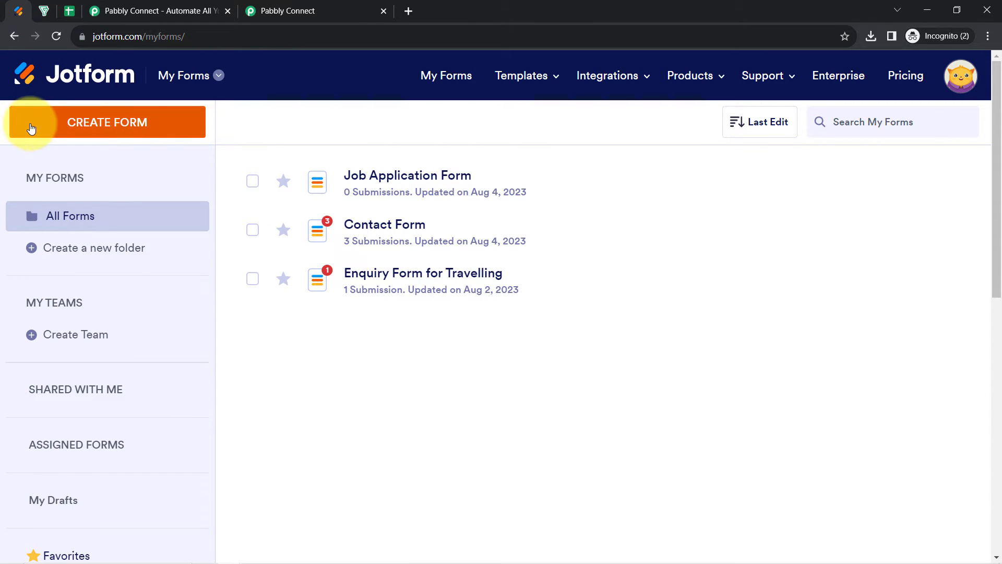
{"action": "left_click", "coordinate": [288, 10]}
{"action": "left_click_drag", "start_coordinate": [84, 156], "coordinate": [361, 173]}
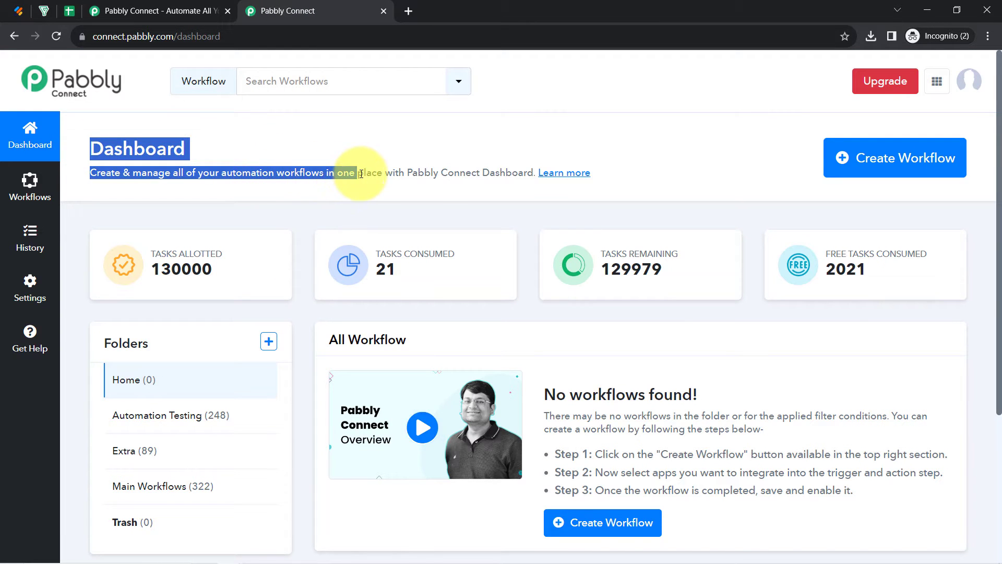
{"action": "left_click", "coordinate": [156, 11]}
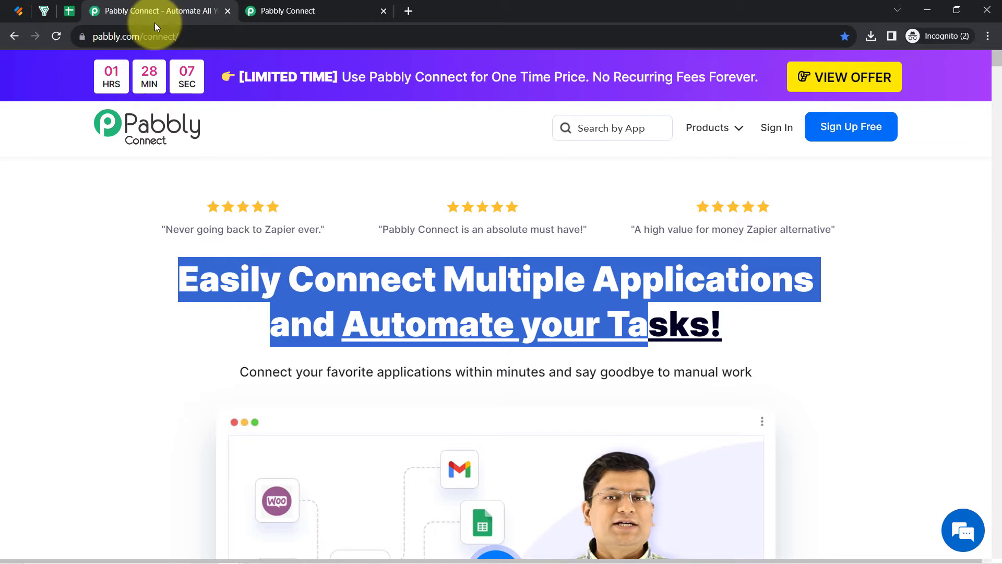
{"action": "left_click", "coordinate": [174, 295]}
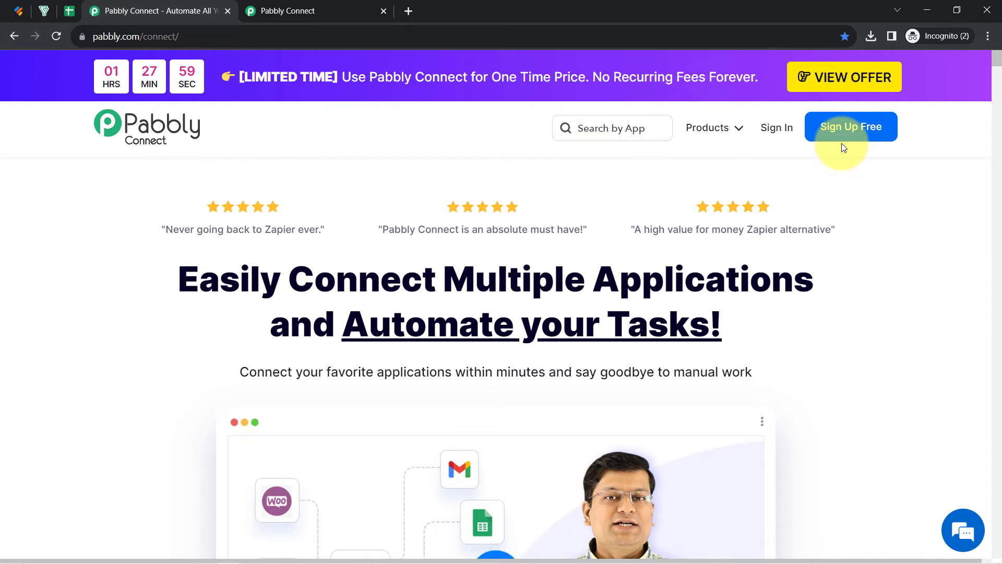
Step: On the Pabbly Connect dashboard, create a workflow named "Create Zoho Bigin Contact from Webhook Response"
{"action": "left_click", "coordinate": [337, 7]}
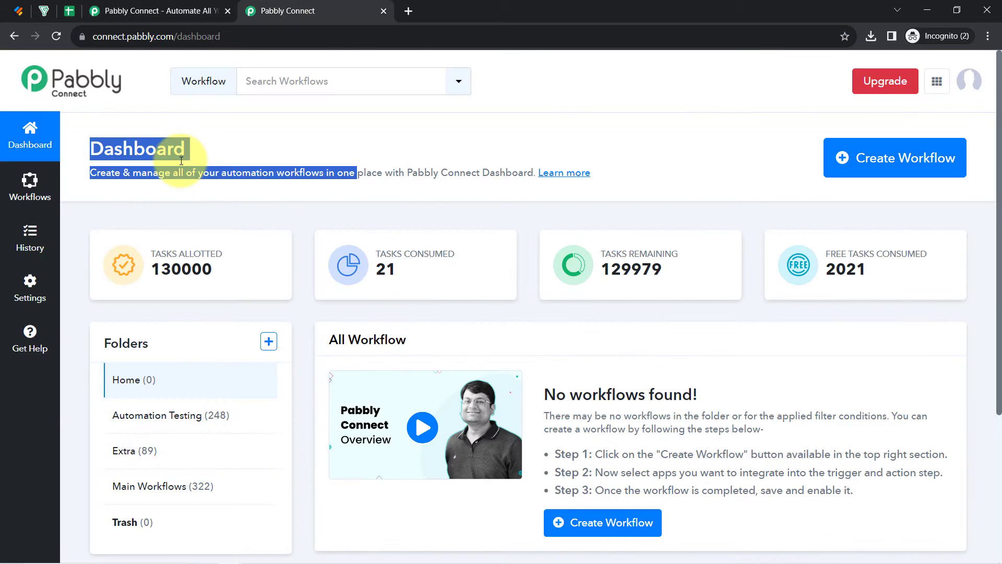
{"action": "left_click", "coordinate": [105, 143]}
{"action": "left_click_drag", "start_coordinate": [88, 151], "coordinate": [247, 160]}
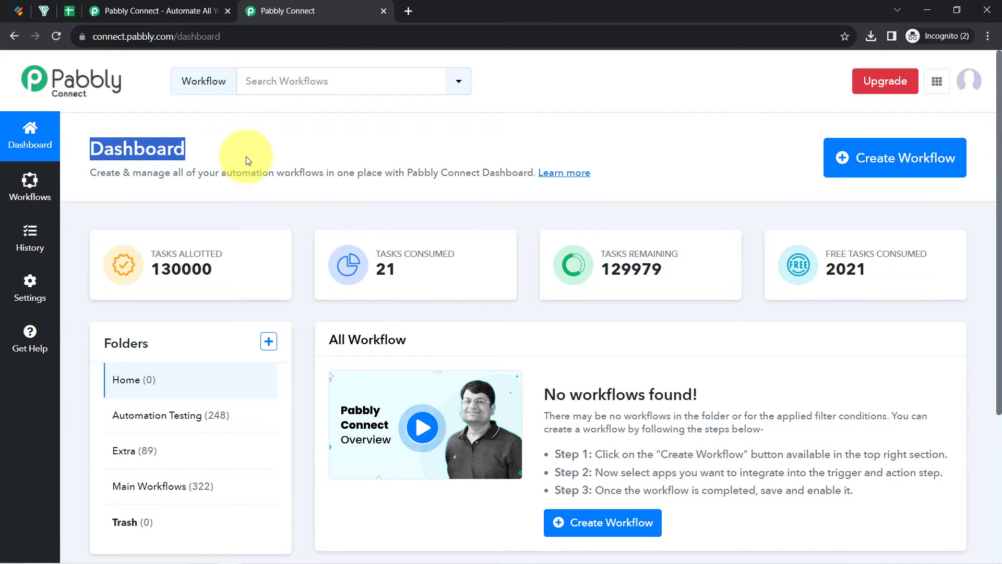
{"action": "left_click", "coordinate": [895, 165]}
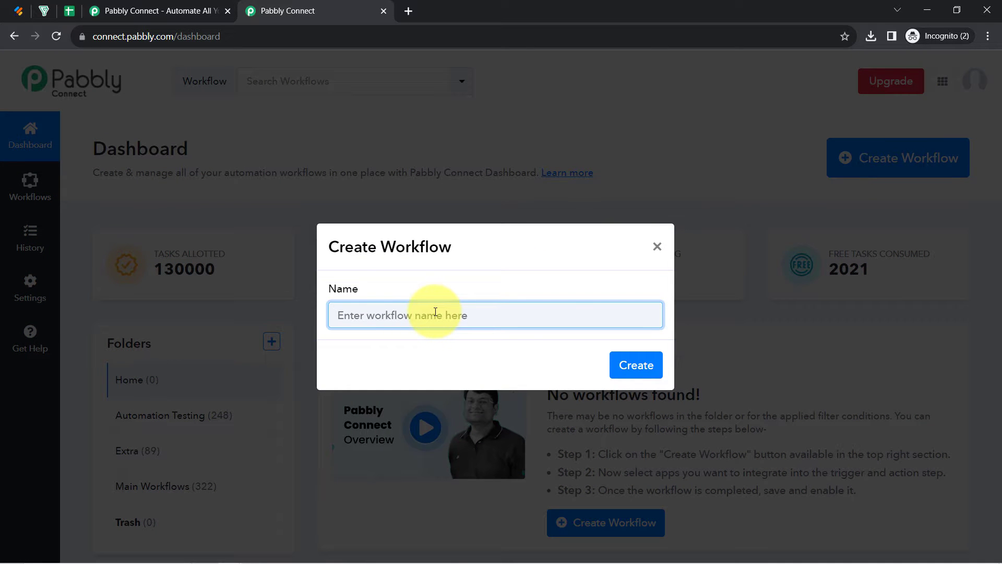
{"action": "type", "text": "Create Zoho Bigin Contact from Webhook Response"}
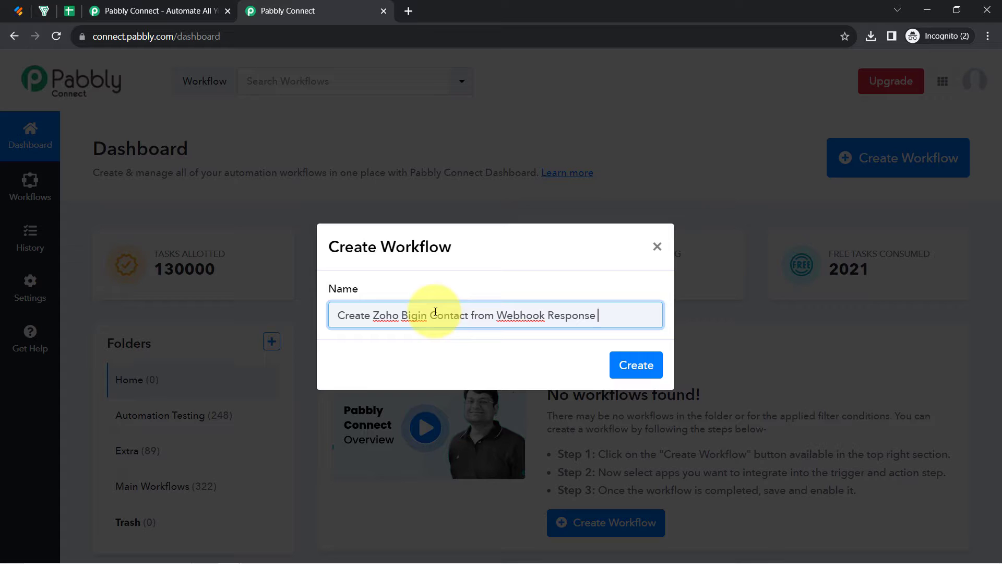
{"action": "left_click", "coordinate": [395, 258]}
{"action": "double_click", "coordinate": [419, 245]}
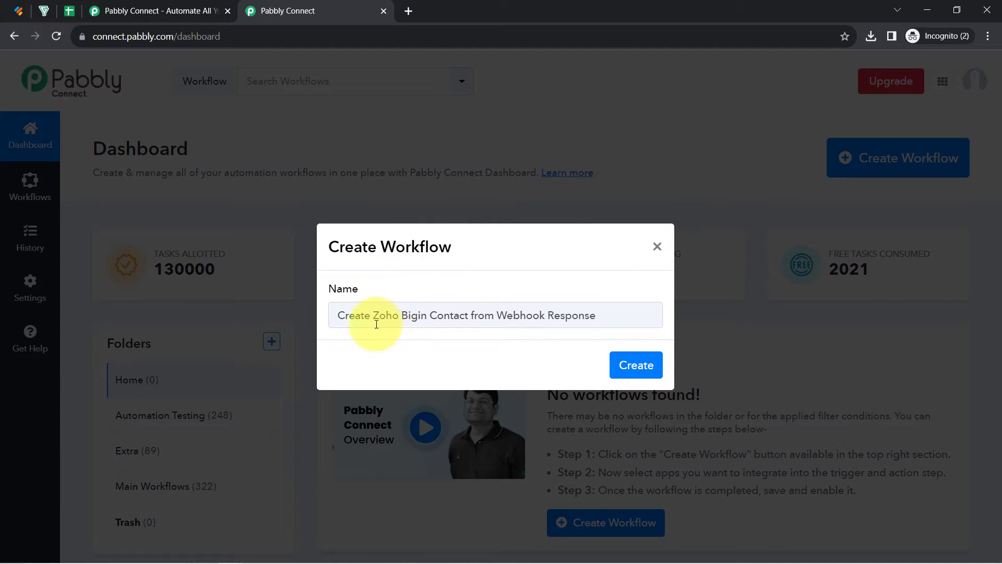
{"action": "left_click_drag", "start_coordinate": [377, 325], "coordinate": [571, 315]}
{"action": "left_click", "coordinate": [584, 316]}
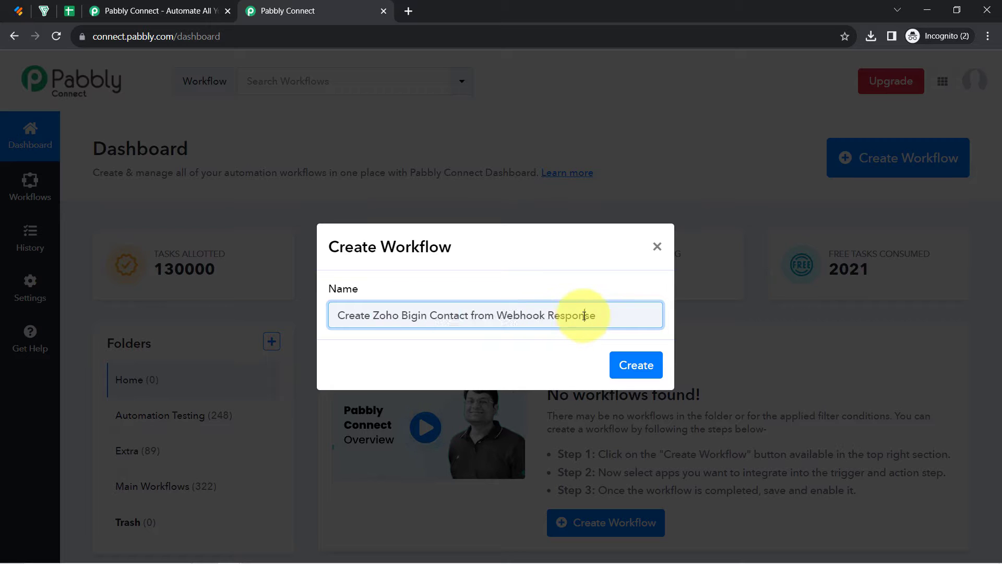
{"action": "left_click", "coordinate": [636, 364]}
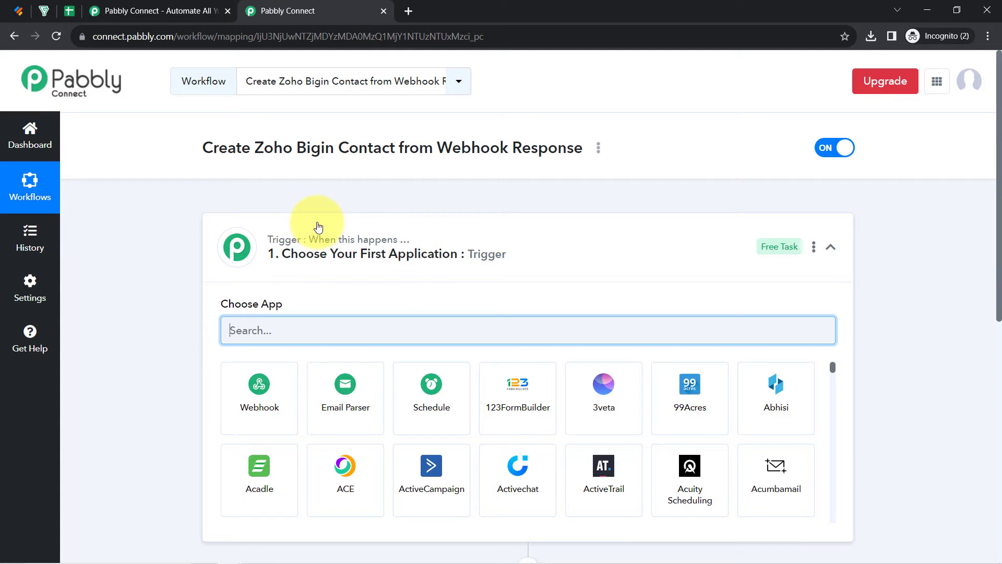
Step: Examine the new workflow's trigger and action steps and its name, leaving the trigger's application choices expanded
{"action": "left_click", "coordinate": [320, 223]}
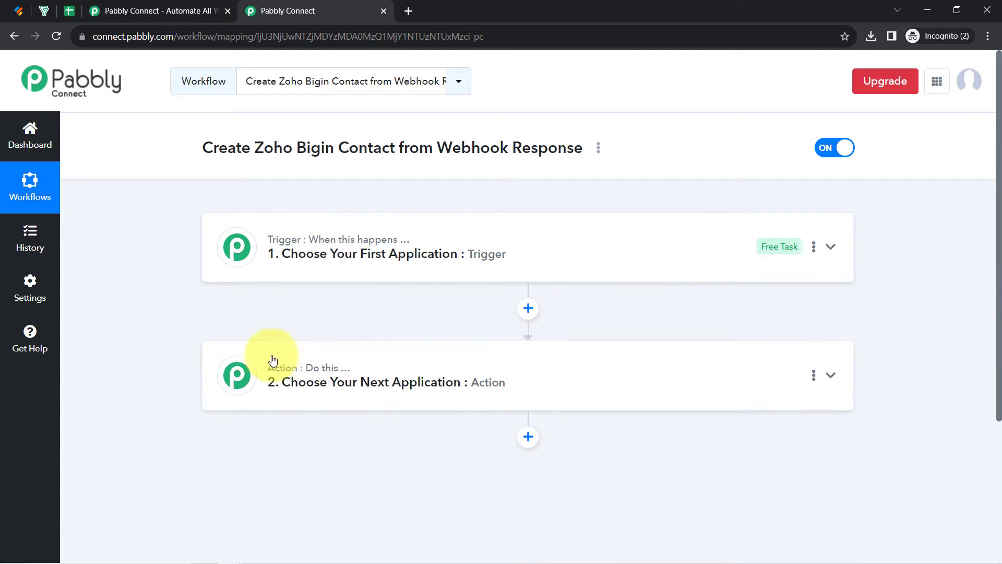
{"action": "mouse_move", "coordinate": [378, 236]}
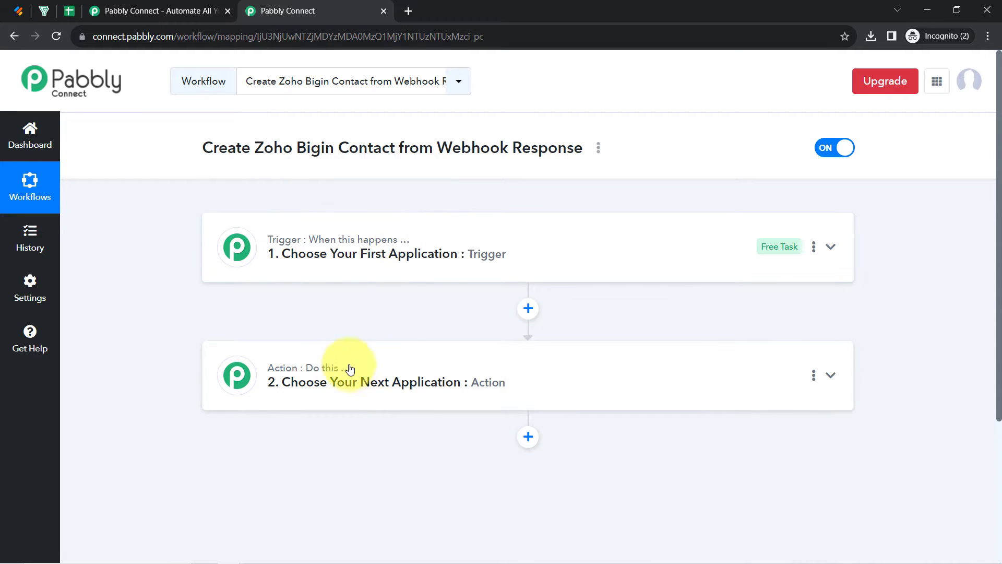
{"action": "mouse_move", "coordinate": [345, 365]}
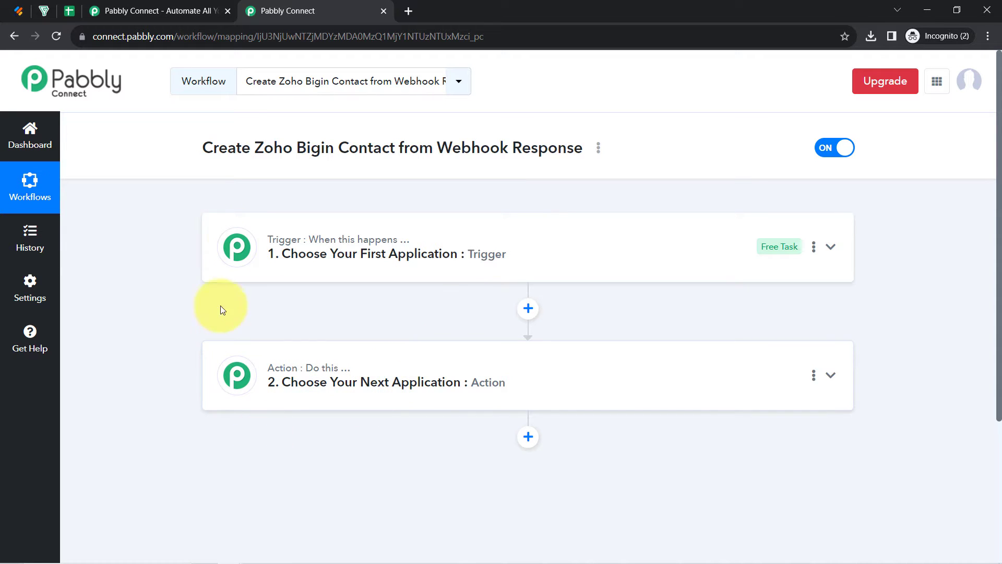
{"action": "mouse_move", "coordinate": [279, 341]}
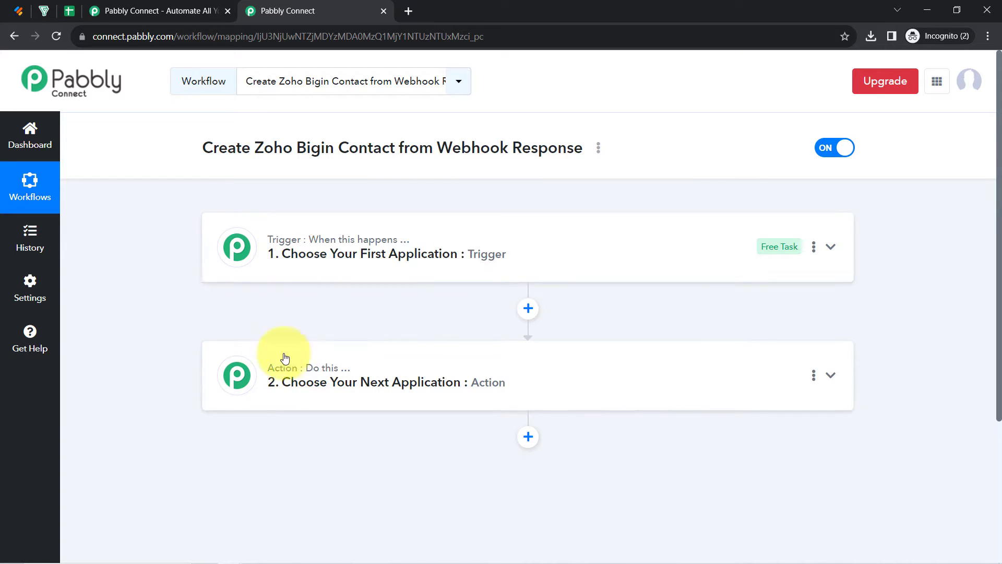
{"action": "mouse_move", "coordinate": [289, 377]}
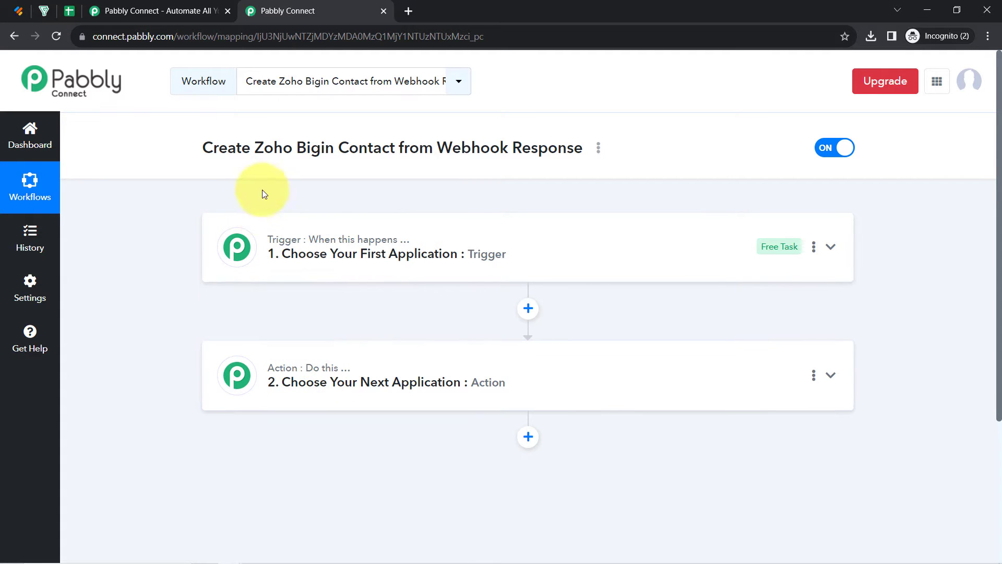
{"action": "left_click", "coordinate": [318, 256]}
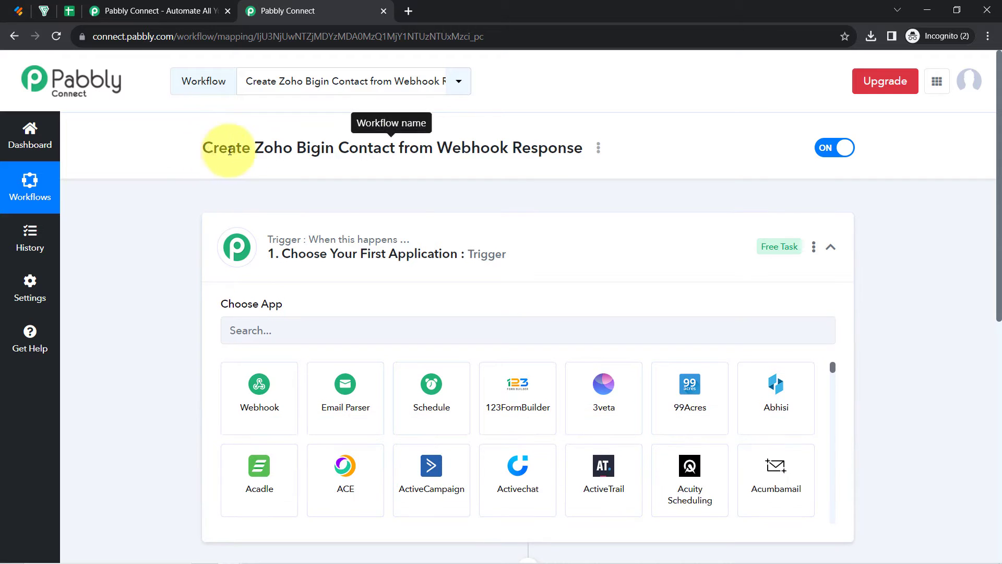
{"action": "left_click_drag", "start_coordinate": [213, 147], "coordinate": [564, 142]}
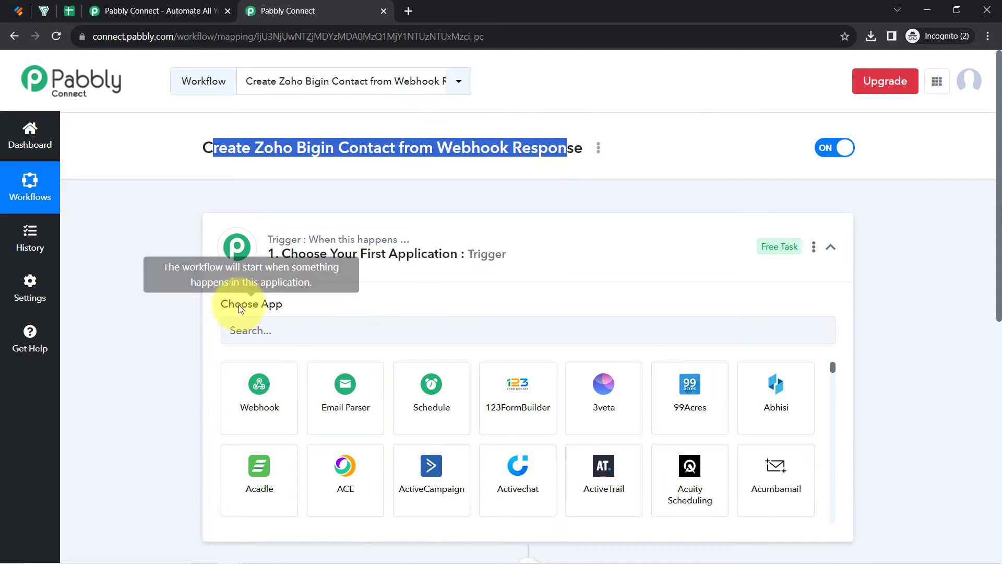
{"action": "mouse_move", "coordinate": [268, 304]}
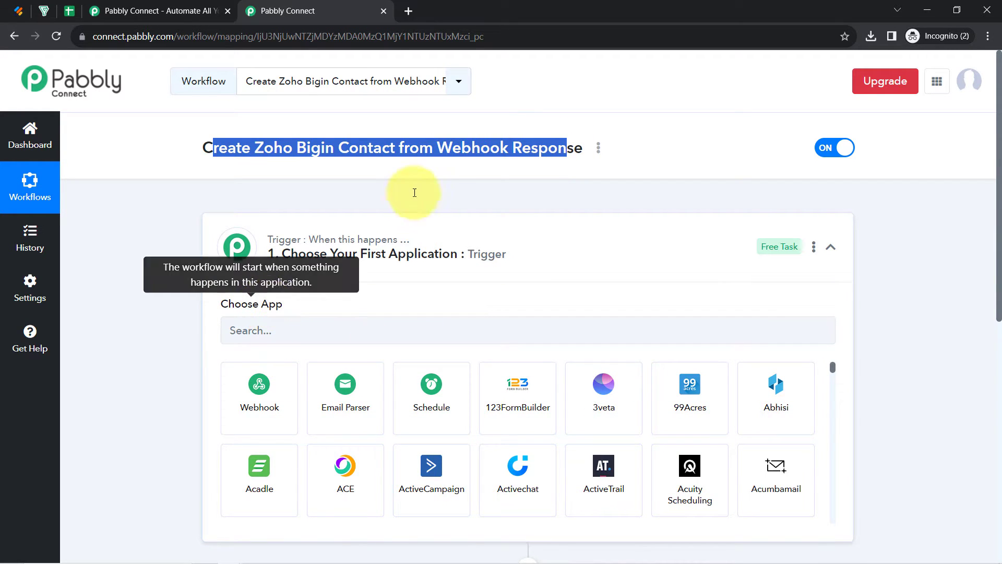
{"action": "left_click", "coordinate": [444, 155]}
{"action": "left_click_drag", "start_coordinate": [439, 148], "coordinate": [510, 150]}
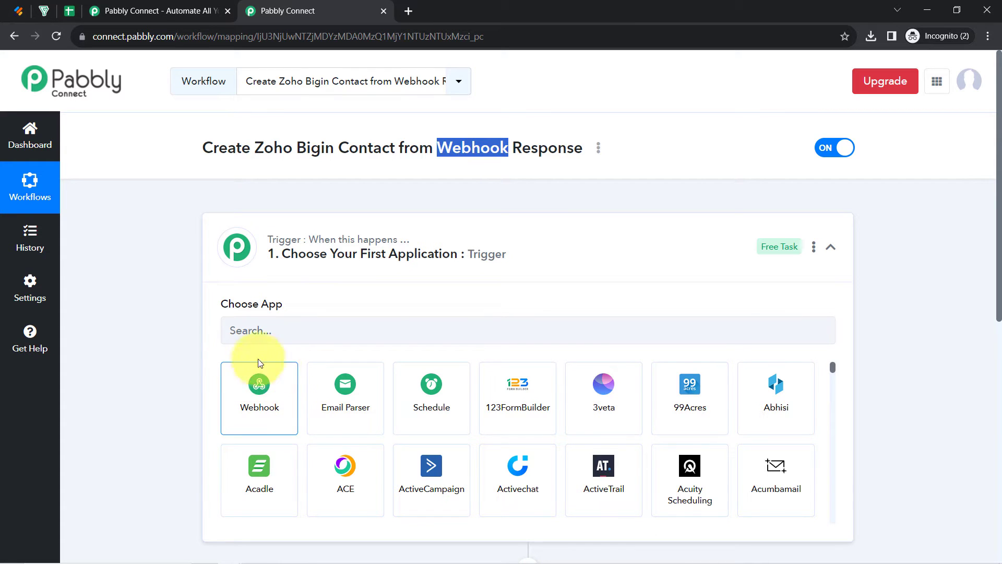
Step: Choose Webhook as the workflow's trigger application
{"action": "left_click", "coordinate": [15, 10]}
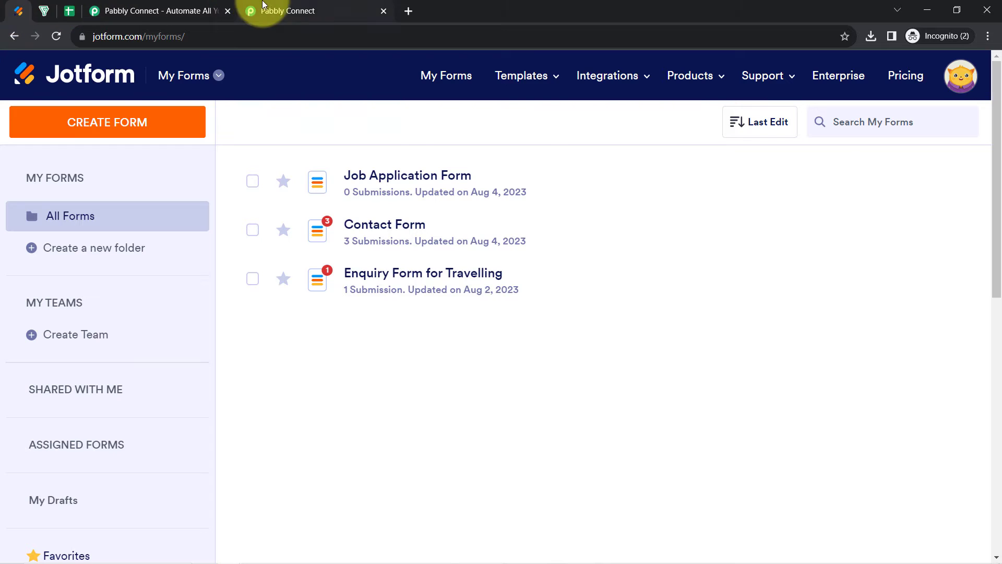
{"action": "left_click", "coordinate": [255, 10]}
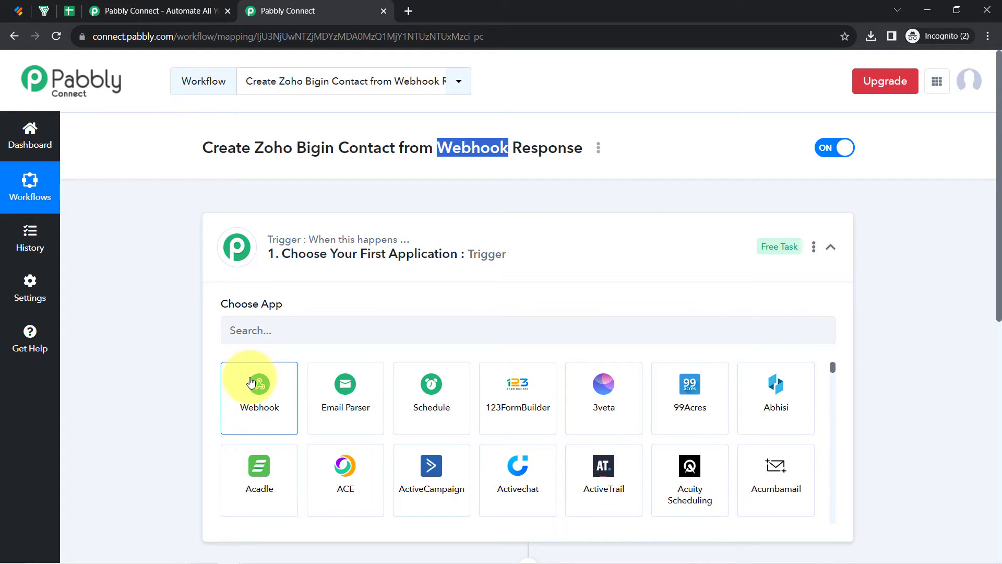
{"action": "left_click", "coordinate": [247, 332]}
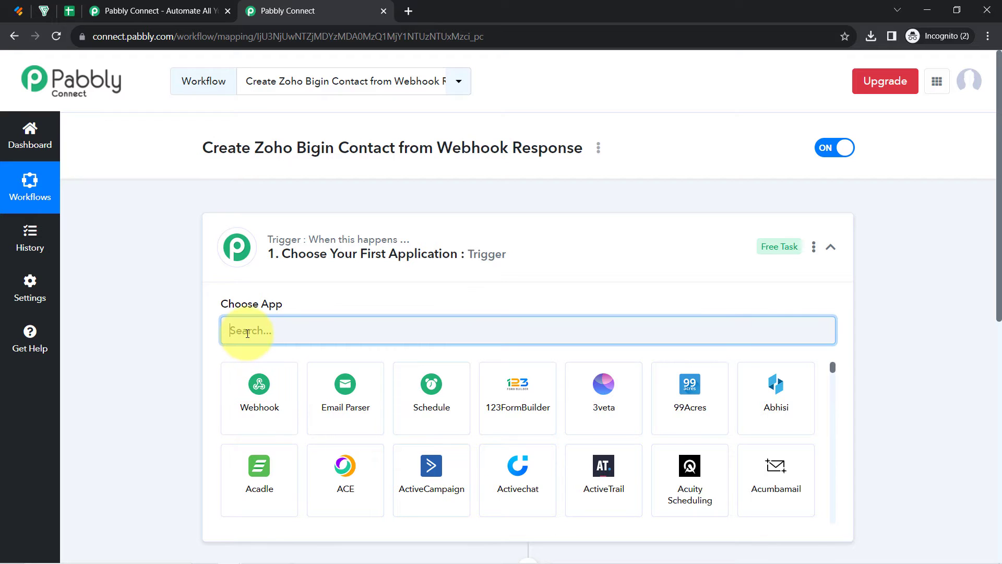
{"action": "type", "text": "jot"}
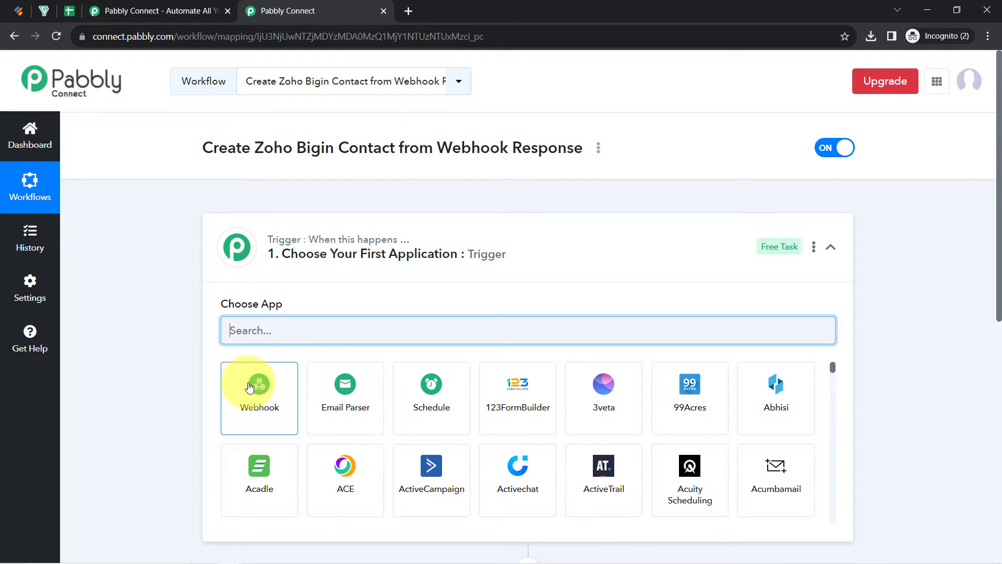
{"action": "left_click", "coordinate": [249, 387]}
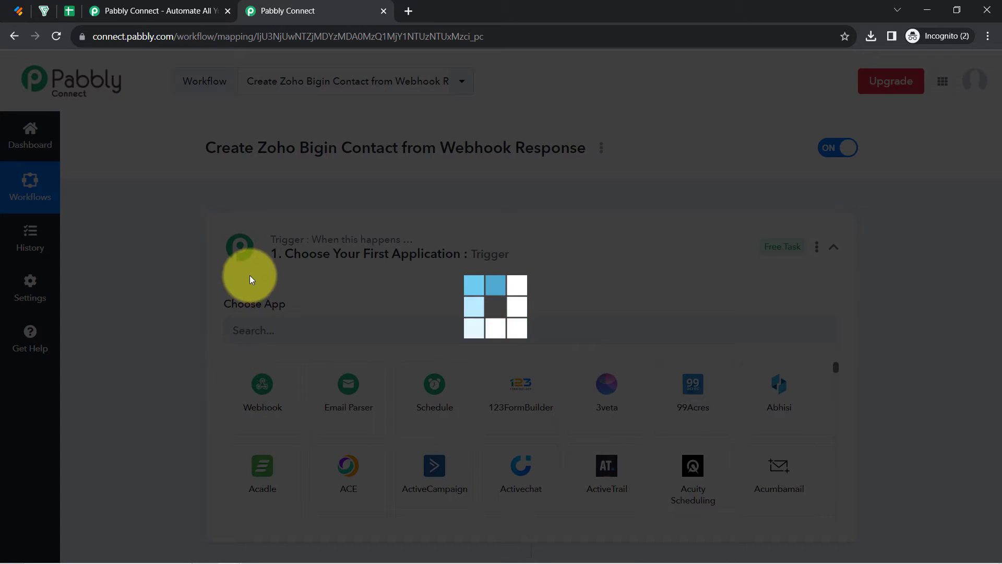
Step: Copy the webhook URL generated for the Pabbly Connect trigger
{"action": "left_click", "coordinate": [19, 7]}
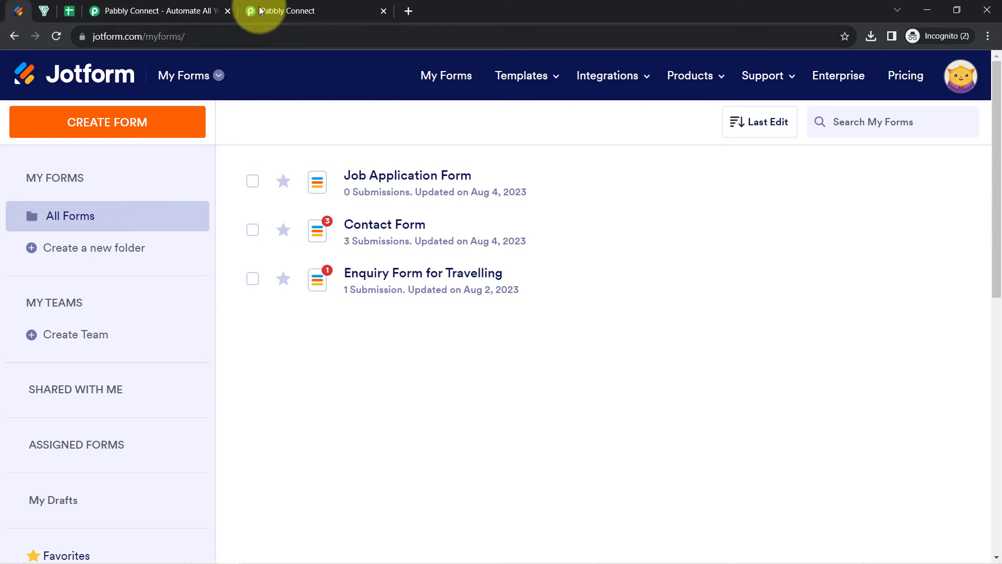
{"action": "left_click", "coordinate": [282, 11]}
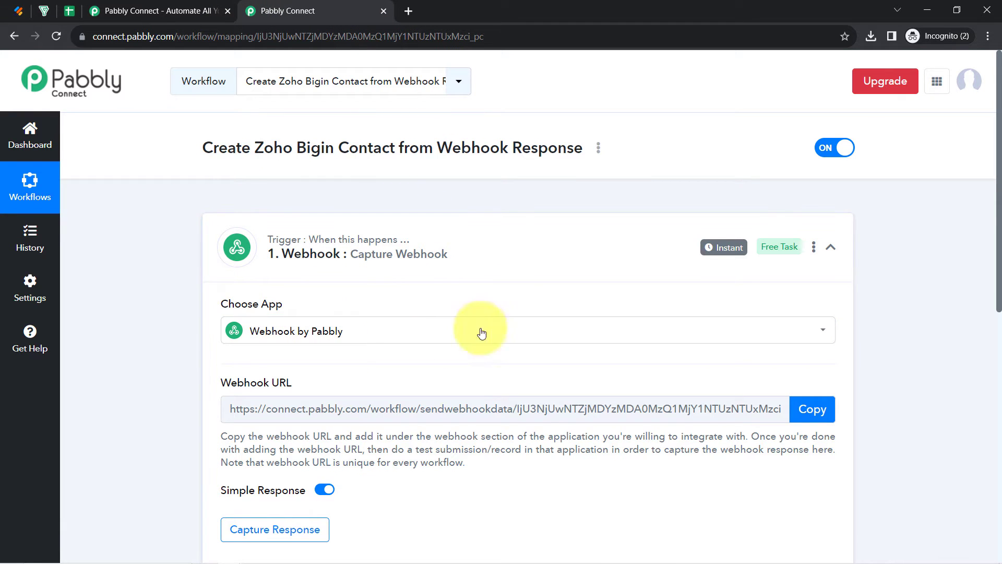
{"action": "left_click_drag", "start_coordinate": [995, 168], "coordinate": [998, 251]}
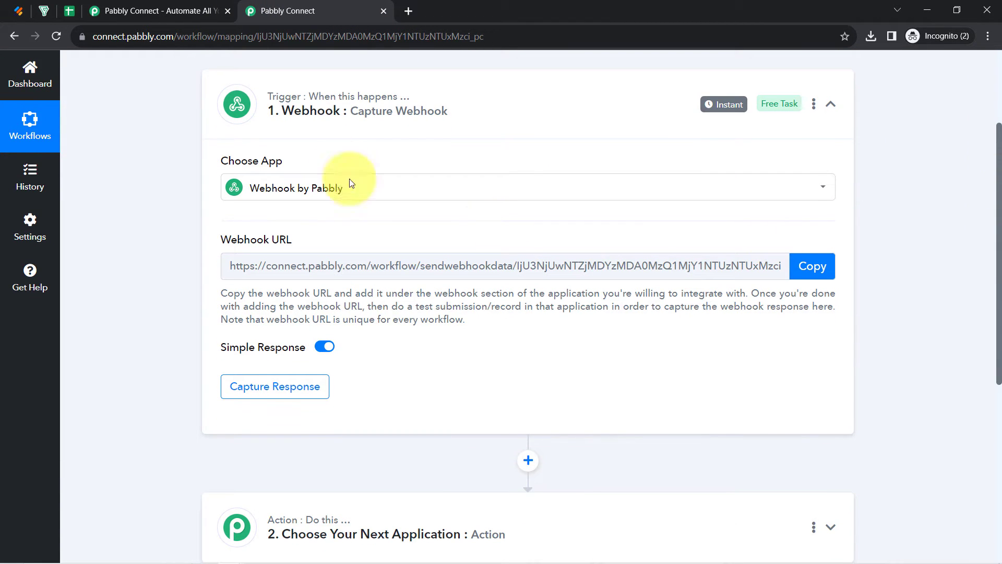
{"action": "left_click", "coordinate": [812, 266]}
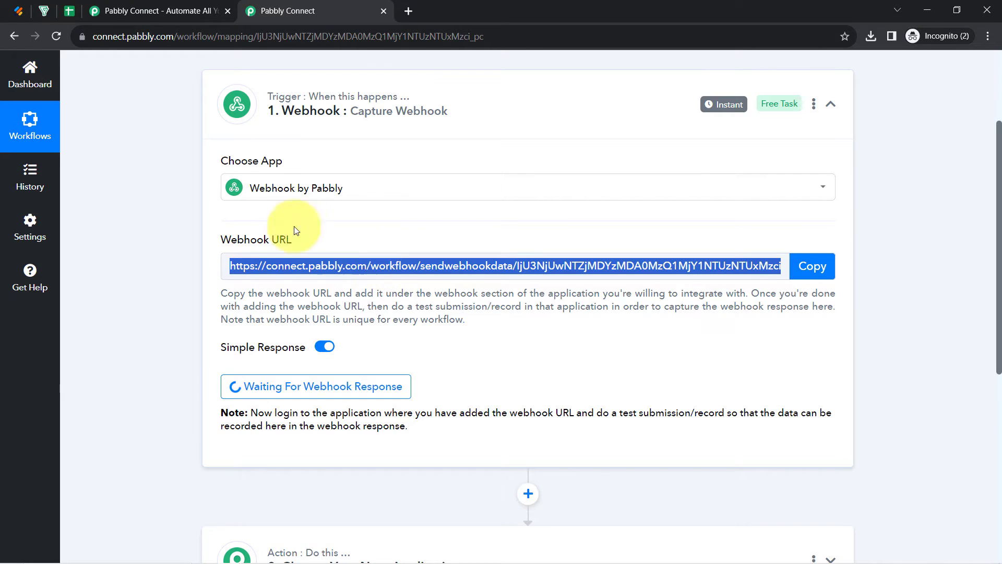
Step: Switch to Jotform and open the Job Application Form for editing
{"action": "left_click", "coordinate": [15, 8]}
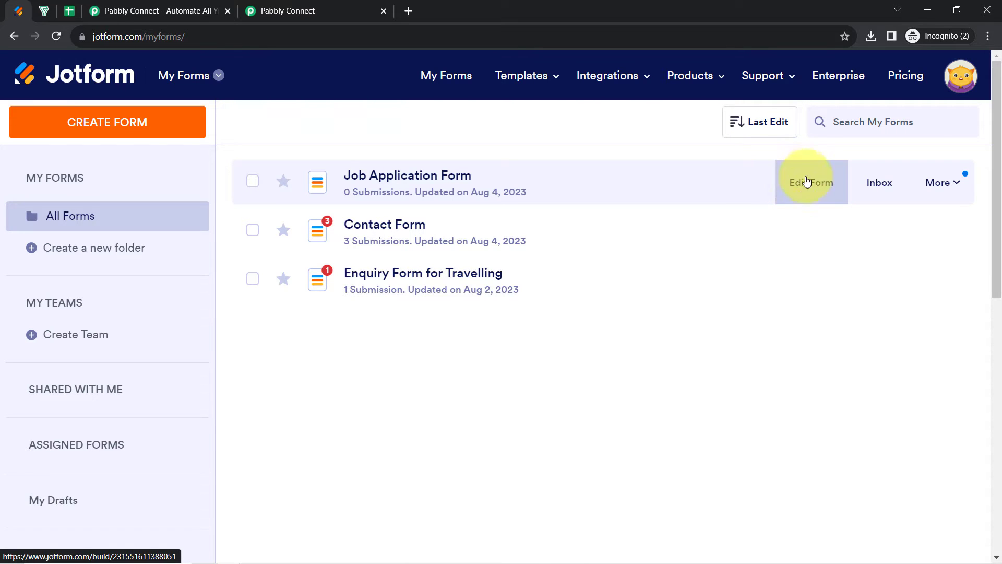
{"action": "left_click", "coordinate": [42, 9]}
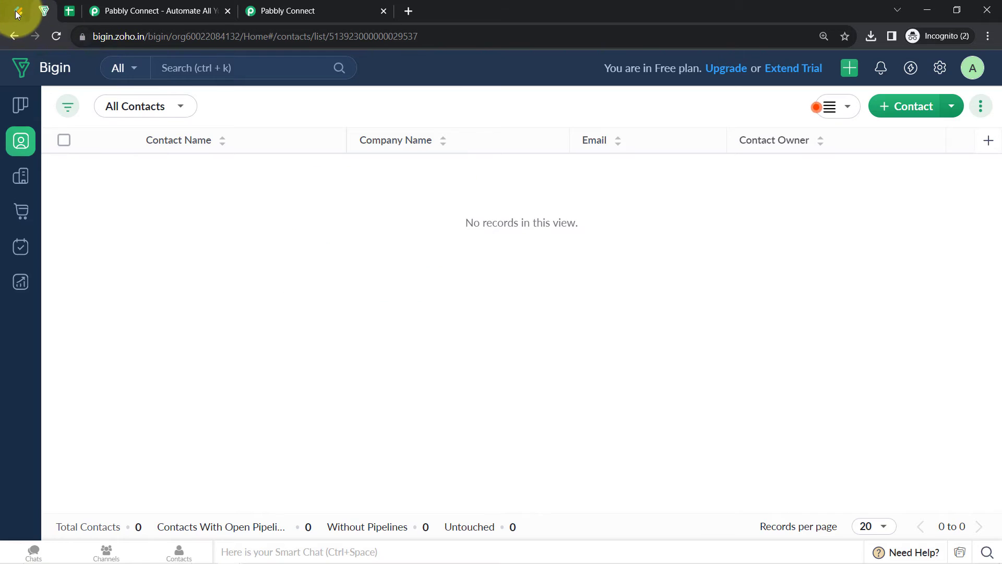
{"action": "left_click", "coordinate": [15, 10]}
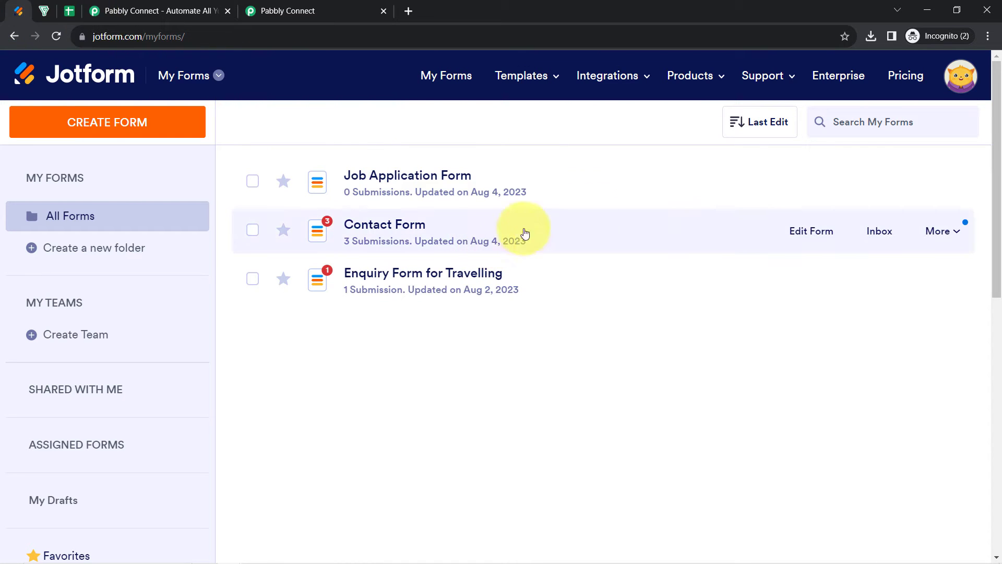
{"action": "left_click", "coordinate": [799, 184]}
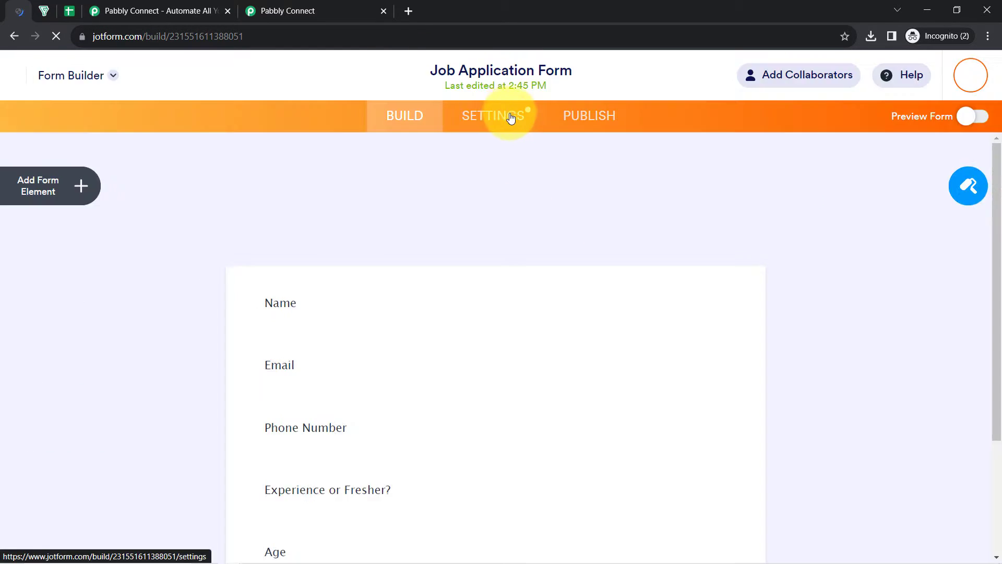
Step: Remove the existing WebHooks integration from the Job Application Form's settings
{"action": "left_click", "coordinate": [490, 123]}
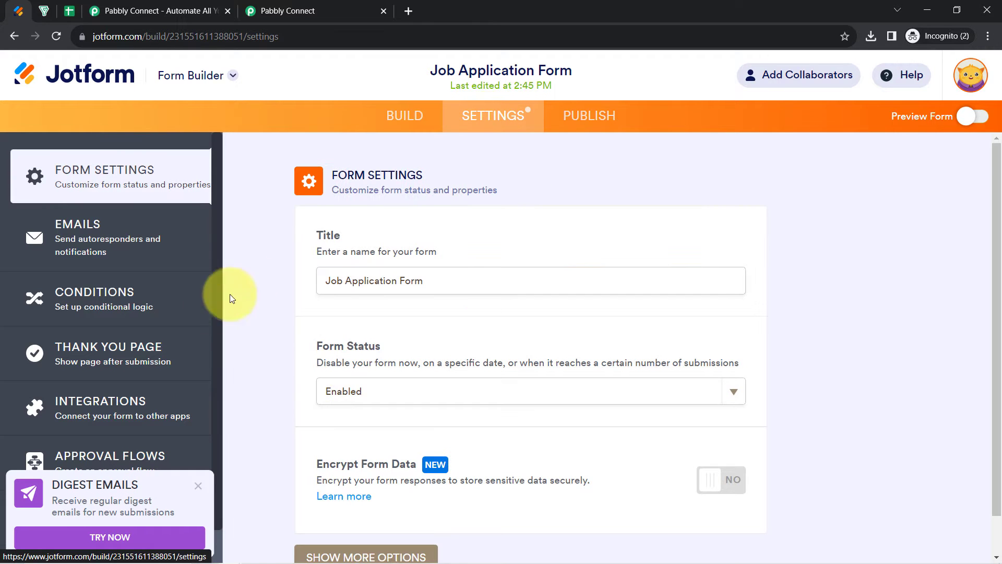
{"action": "left_click", "coordinate": [198, 488]}
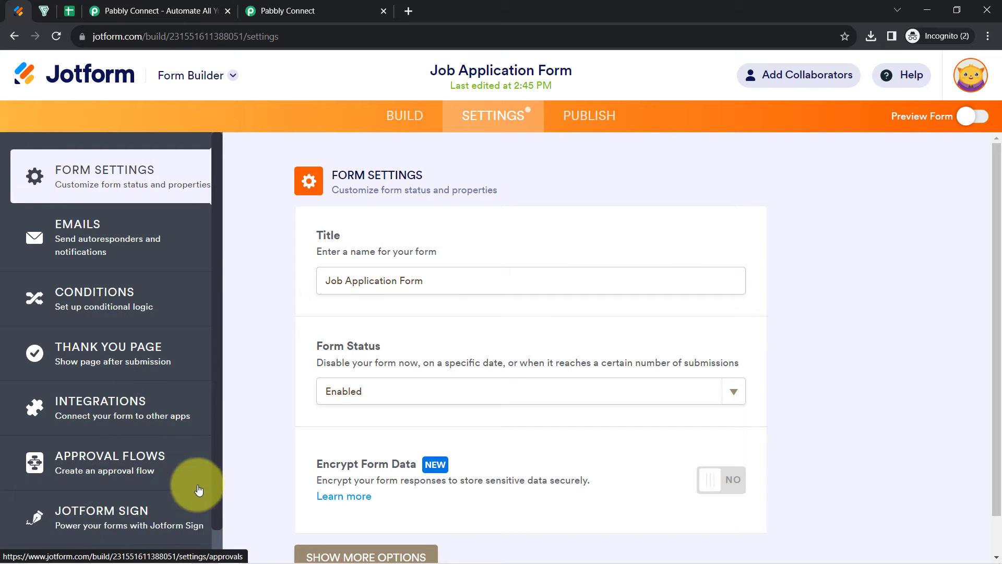
{"action": "left_click", "coordinate": [103, 403]}
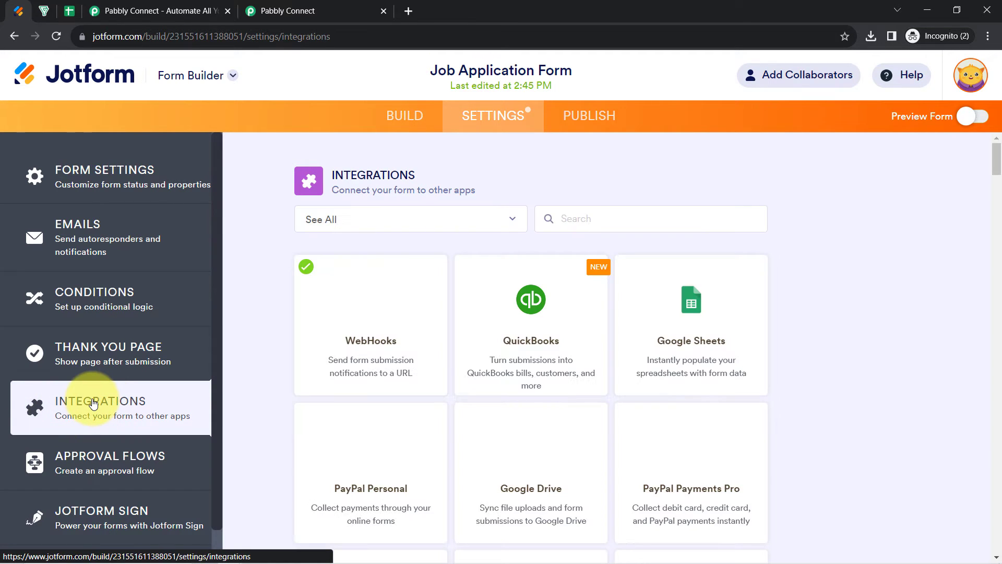
{"action": "left_click", "coordinate": [357, 317]}
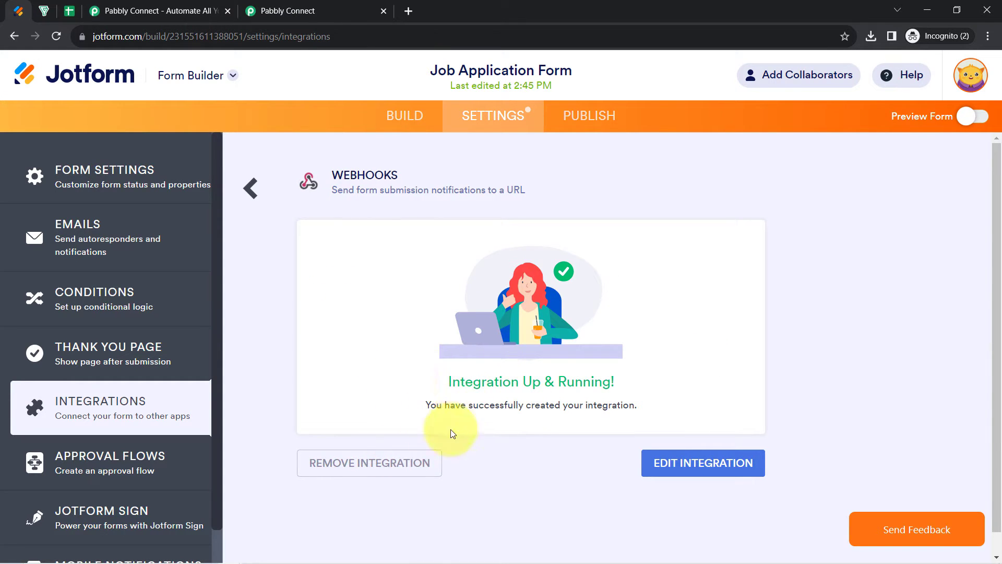
{"action": "left_click", "coordinate": [346, 460]}
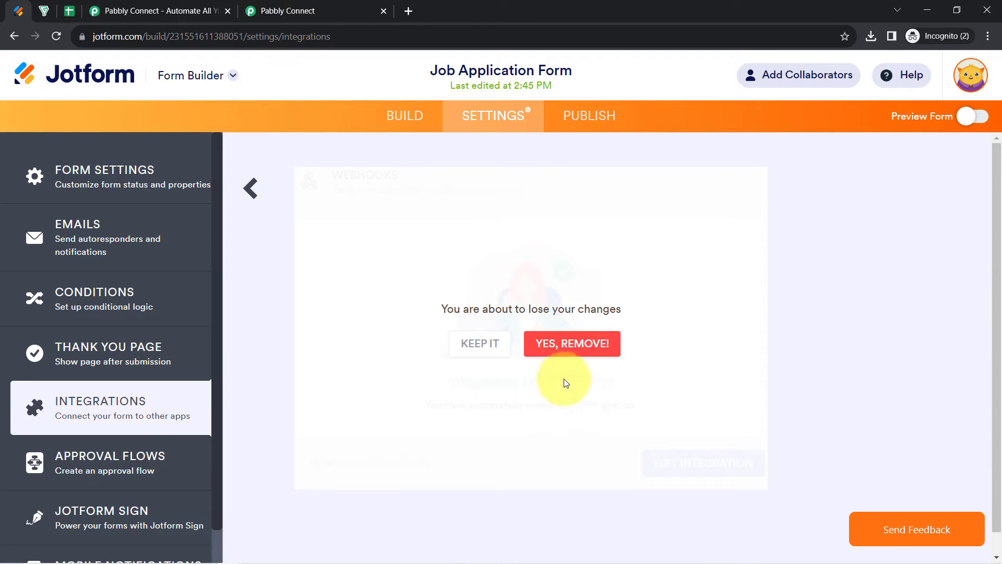
{"action": "left_click", "coordinate": [591, 344]}
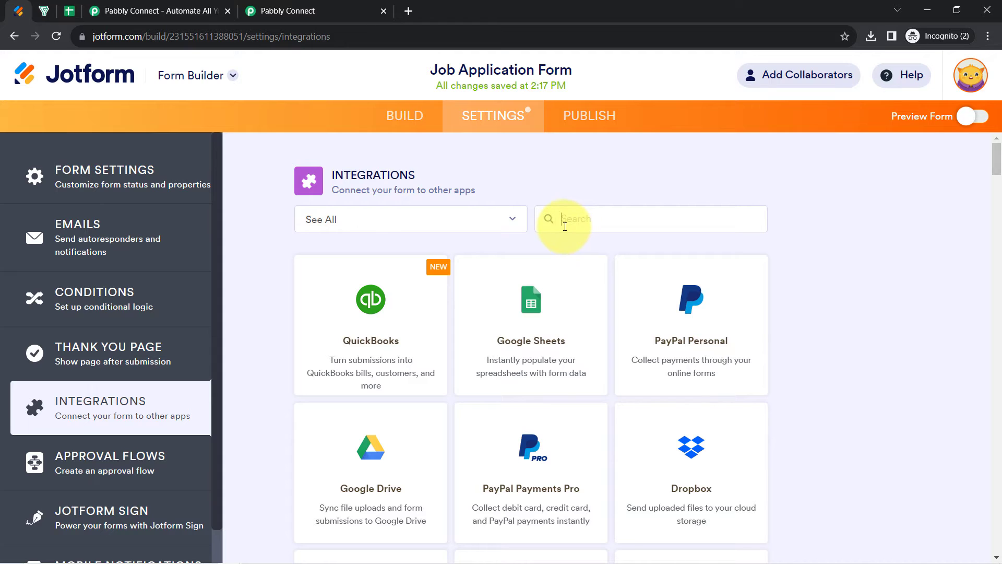
Step: Add a WebHooks integration to the form with the webhook URL copied from the Pabbly Connect trigger, and complete the integration
{"action": "type", "text": "webh"}
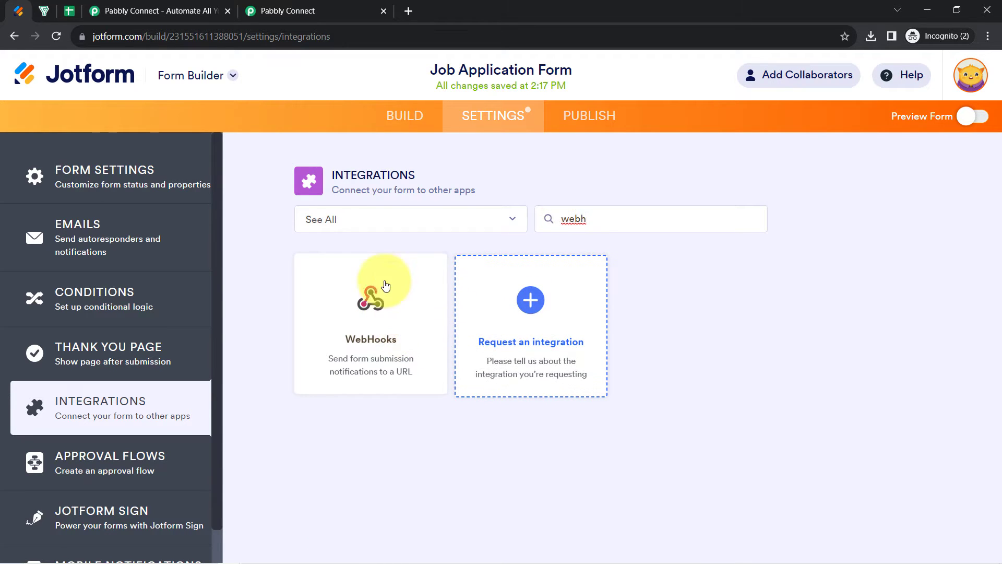
{"action": "left_click", "coordinate": [362, 338]}
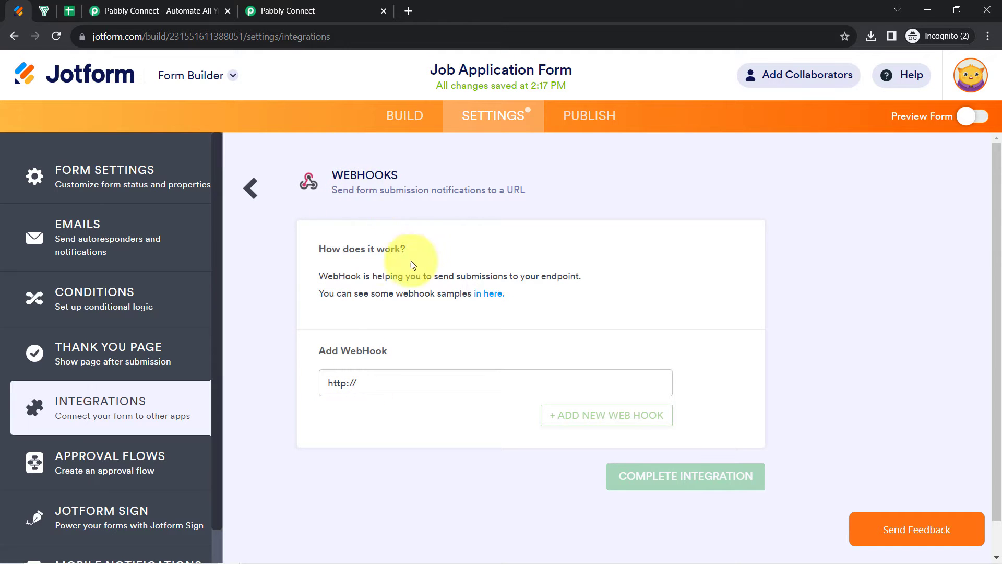
{"action": "left_click", "coordinate": [282, 10]}
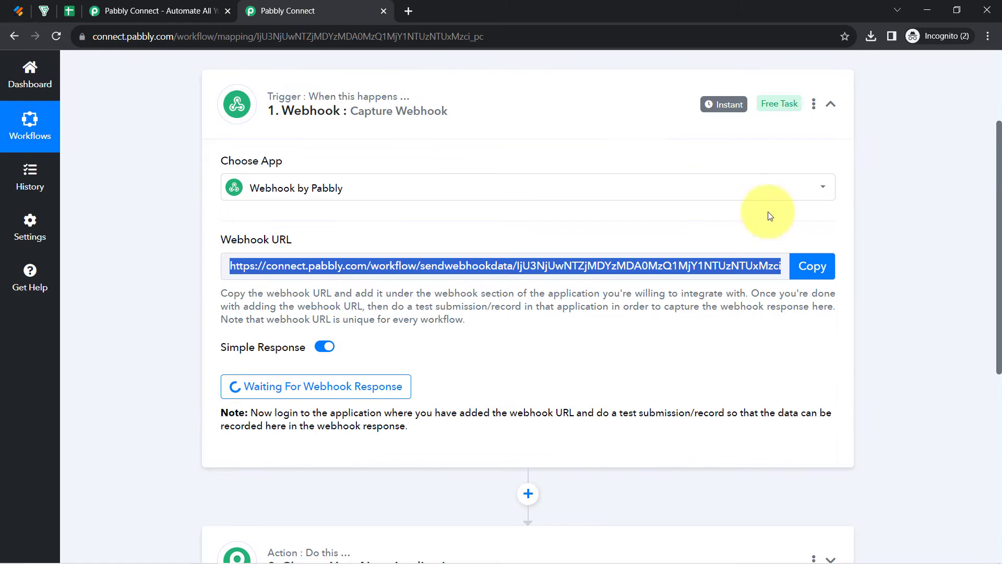
{"action": "left_click", "coordinate": [817, 270]}
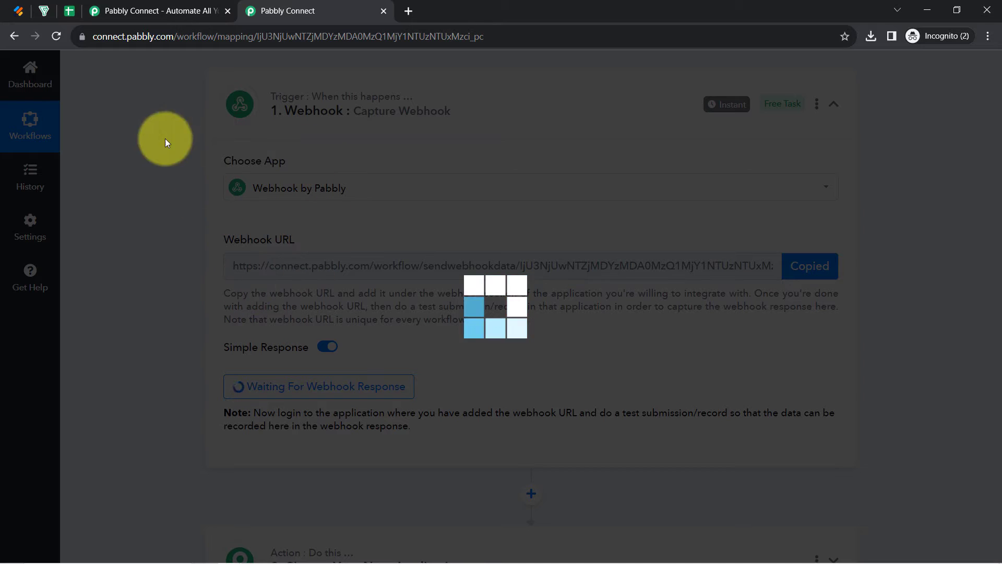
{"action": "left_click", "coordinate": [24, 13]}
{"action": "left_click_drag", "start_coordinate": [376, 381], "coordinate": [179, 384]}
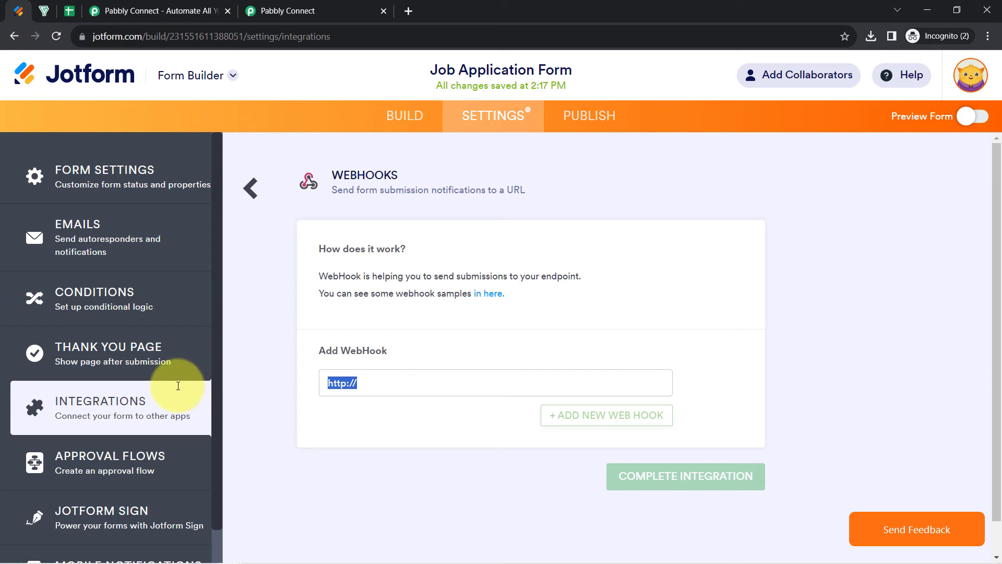
{"action": "key", "text": "ctrl+v"}
{"action": "left_click", "coordinate": [633, 483]}
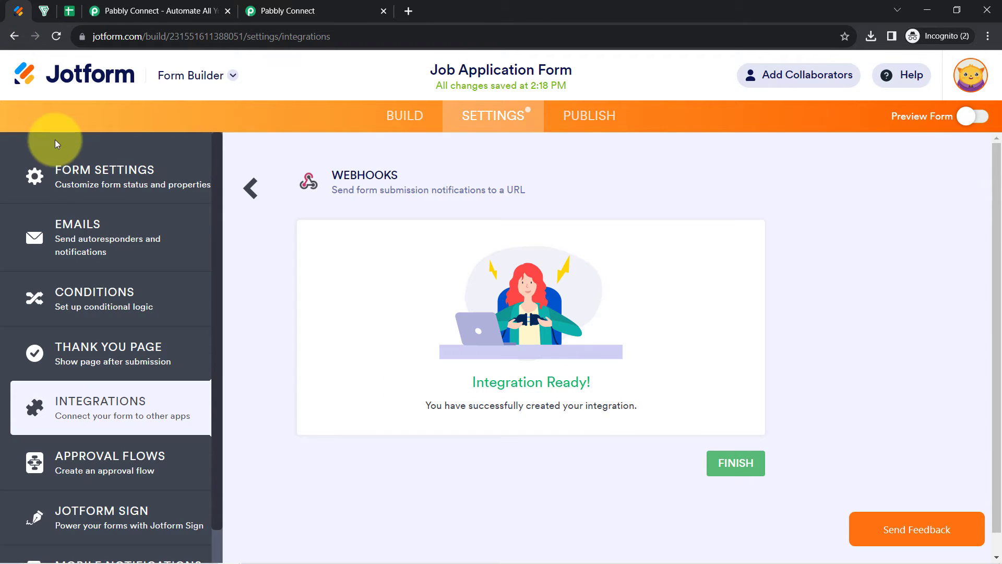
Step: Switch to Pabbly Connect and read the webhook trigger's note about making a test submission
{"action": "left_click", "coordinate": [271, 9]}
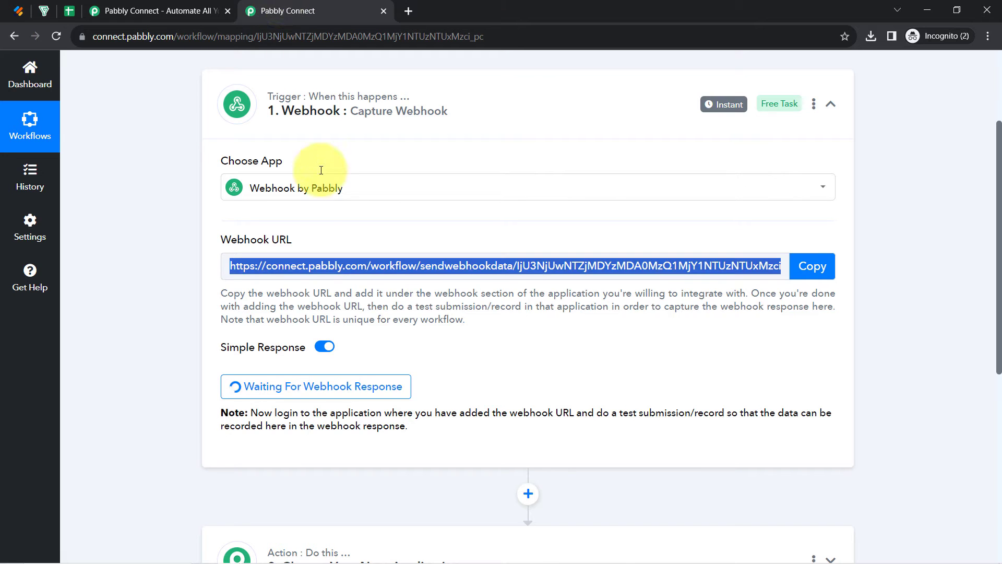
{"action": "left_click", "coordinate": [198, 312]}
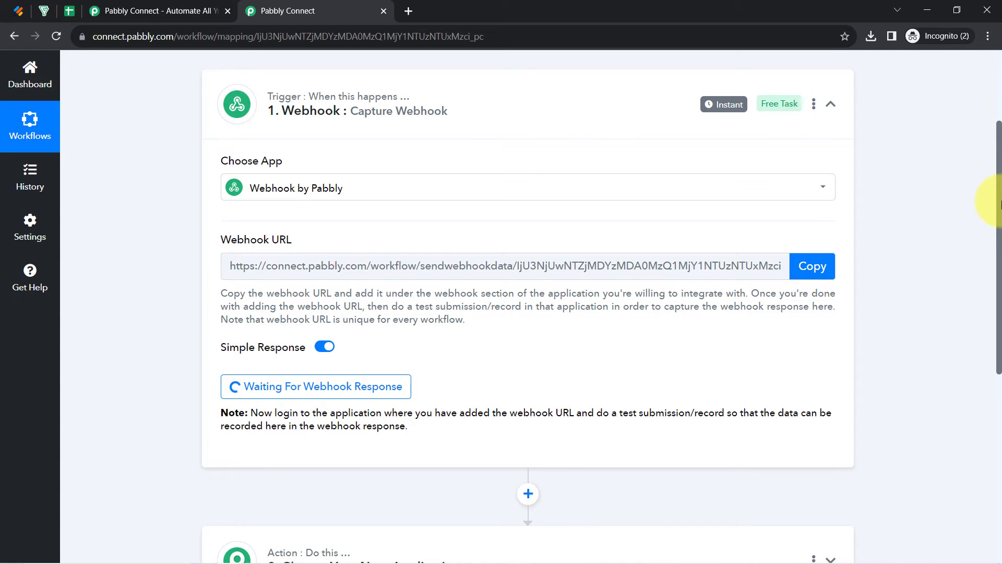
{"action": "scroll", "coordinate": [997, 208], "scroll_direction": "down", "scroll_amount": 3}
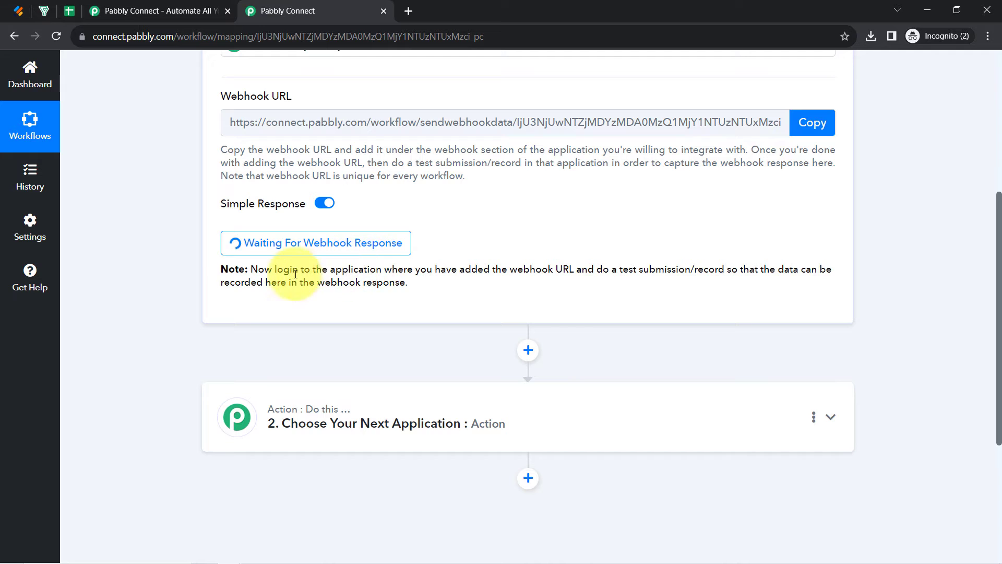
{"action": "left_click_drag", "start_coordinate": [300, 271], "coordinate": [400, 285]}
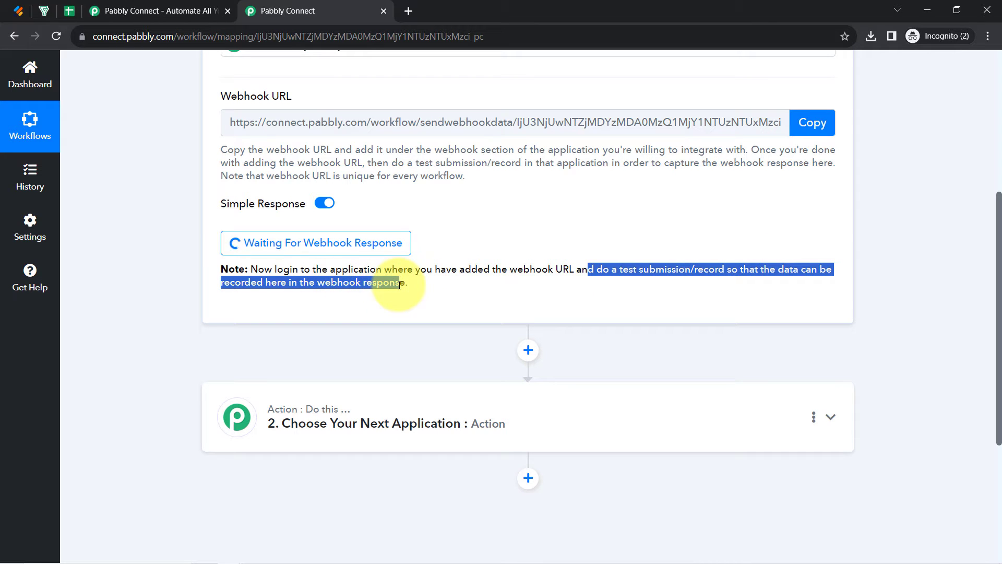
{"action": "left_click", "coordinate": [390, 284]}
{"action": "left_click_drag", "start_coordinate": [594, 268], "coordinate": [761, 269]}
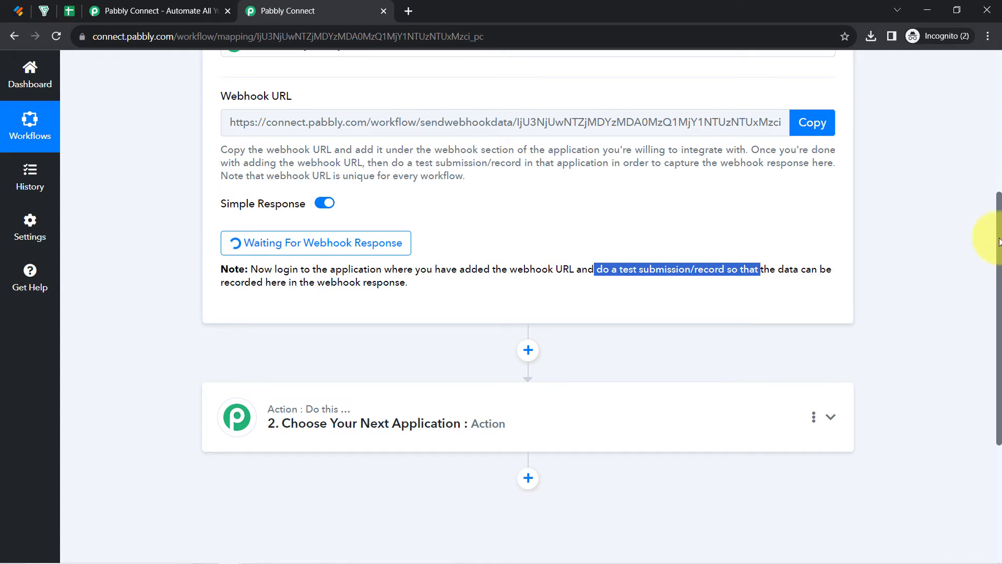
{"action": "left_click_drag", "start_coordinate": [1000, 209], "coordinate": [985, 34]}
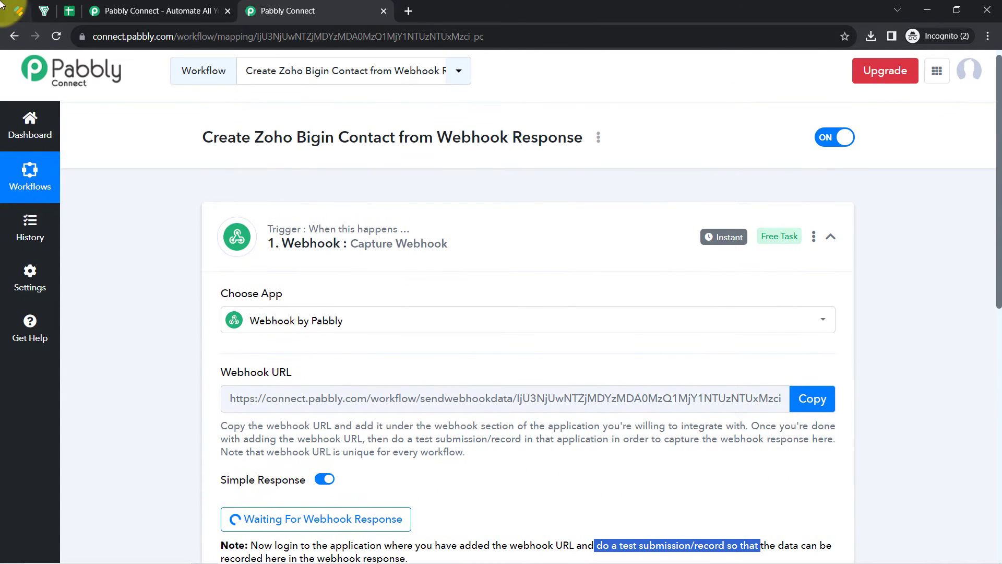
Step: Switch to Jotform and open the published Job Application Form from its direct link in a new tab
{"action": "left_click", "coordinate": [10, 6]}
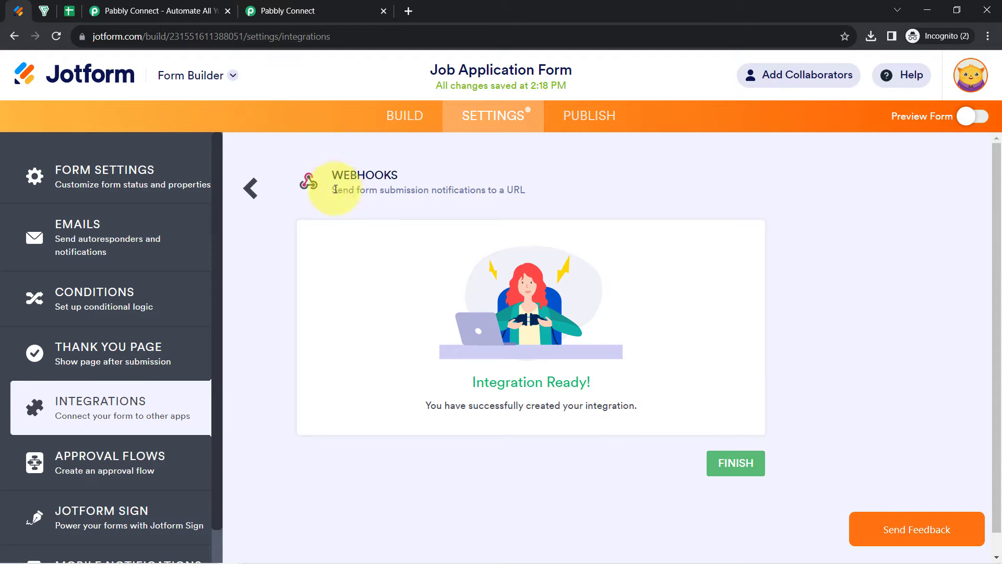
{"action": "left_click", "coordinate": [593, 121]}
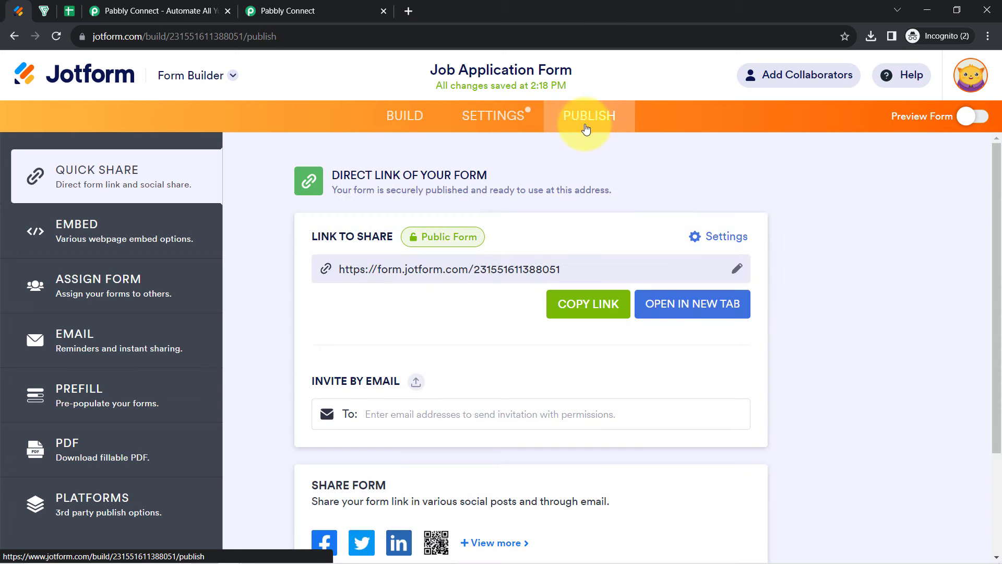
{"action": "left_click", "coordinate": [651, 303]}
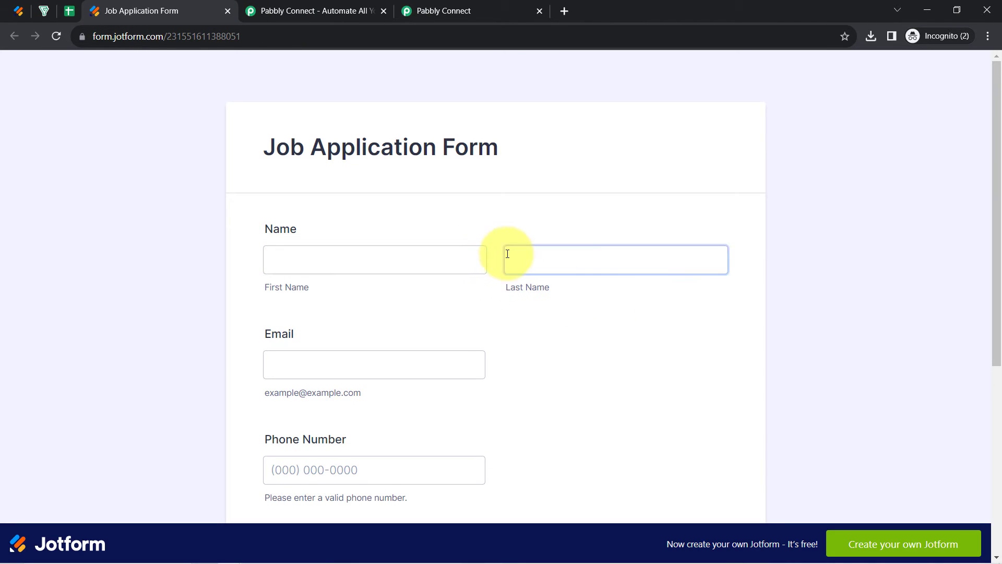
{"action": "mouse_move", "coordinate": [1000, 113]}
{"action": "left_mouse_down"}
{"action": "mouse_move", "coordinate": [995, 250]}
{"action": "mouse_move", "coordinate": [988, 114]}
{"action": "left_mouse_up"}
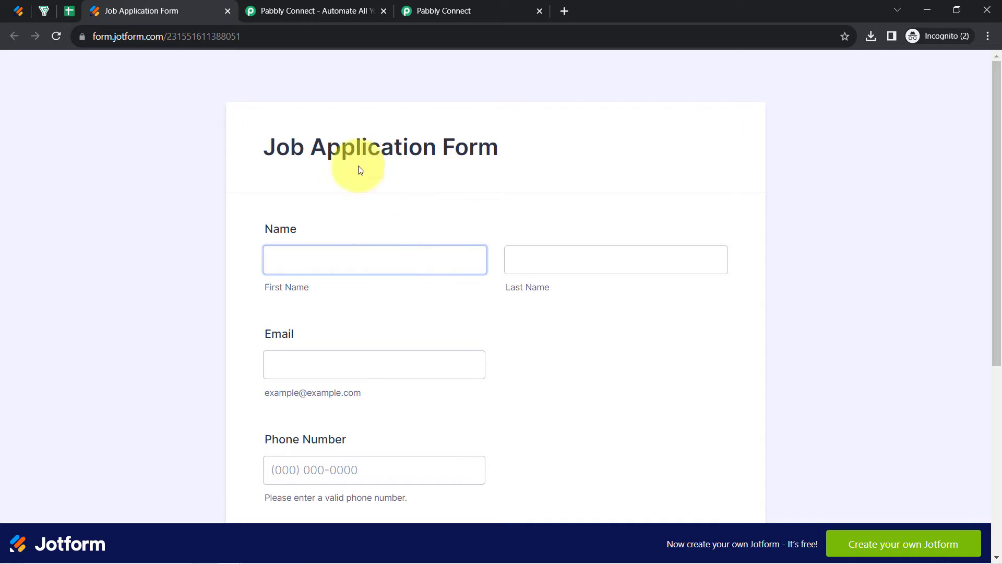
Step: Check in the Pabbly Connect workflow whether the trigger is waiting for a webhook response
{"action": "left_click", "coordinate": [442, 10]}
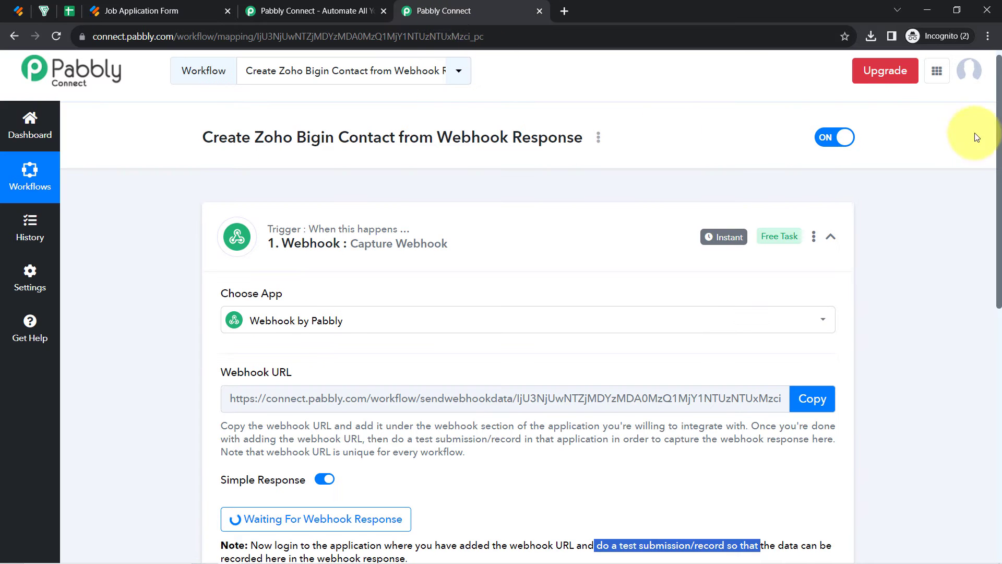
{"action": "left_click_drag", "start_coordinate": [997, 127], "coordinate": [879, 259]}
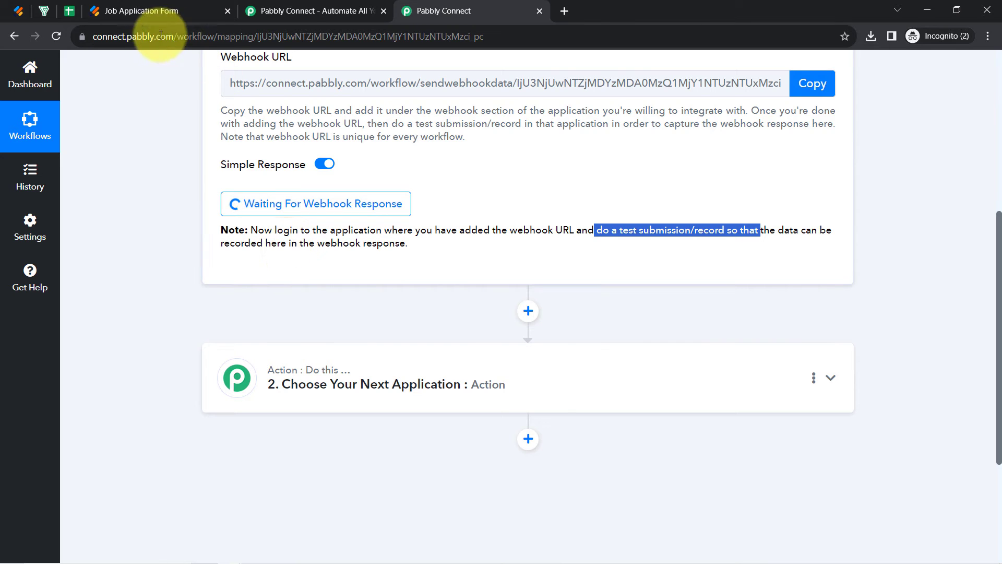
{"action": "left_click_drag", "start_coordinate": [142, 36], "coordinate": [226, 36]}
Step: Switch to the published Job Application Form and enter the test applicant's first name, last name, email and phone number
{"action": "left_click", "coordinate": [128, 11]}
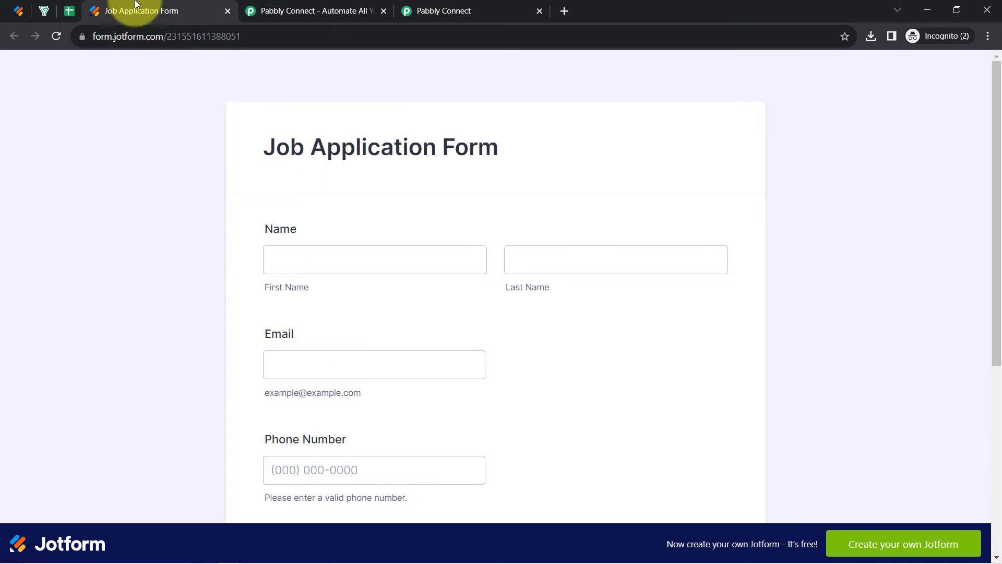
{"action": "left_click", "coordinate": [289, 256]}
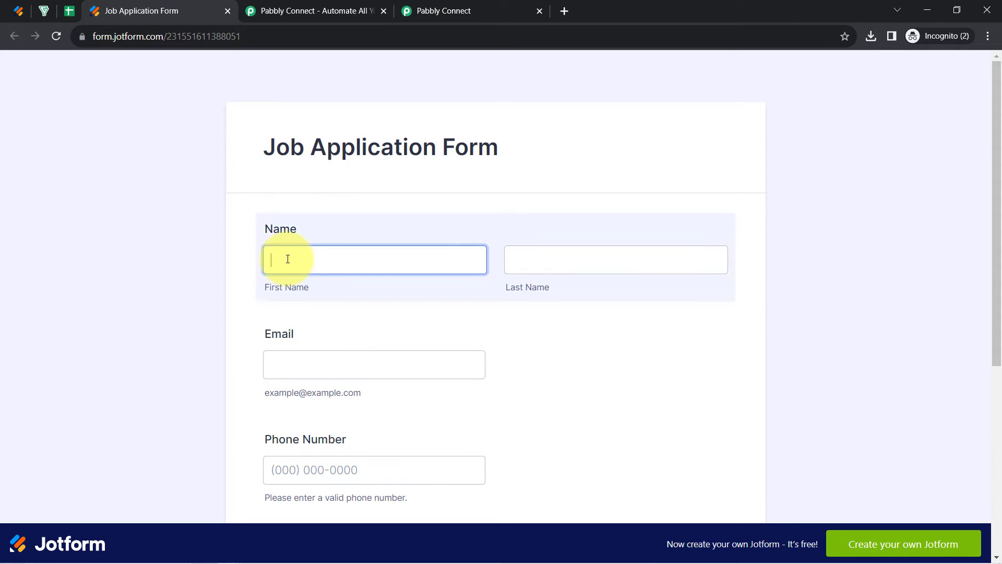
{"action": "type", "text": "Demo"}
{"action": "key", "text": "Tab"}
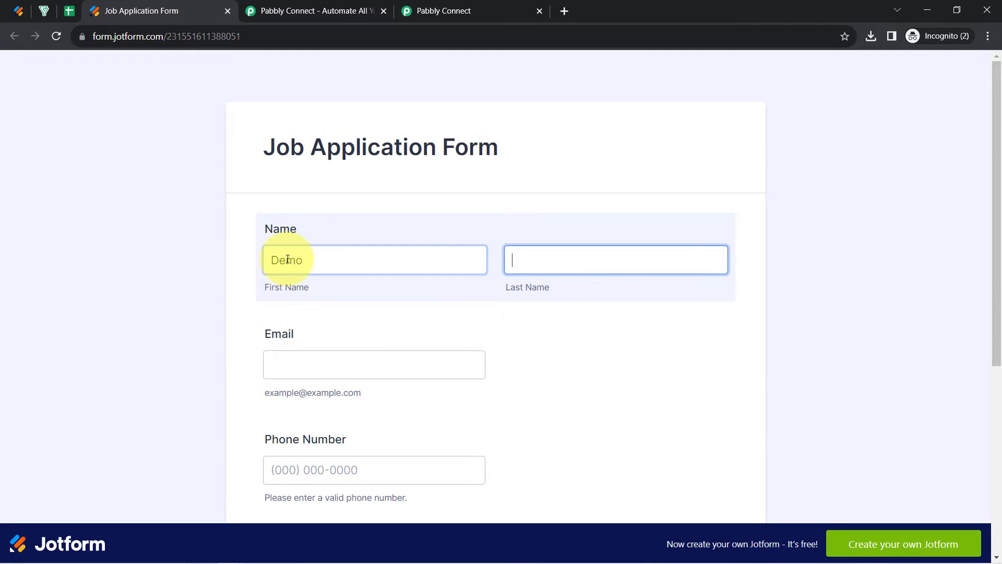
{"action": "key", "text": "Tab"}
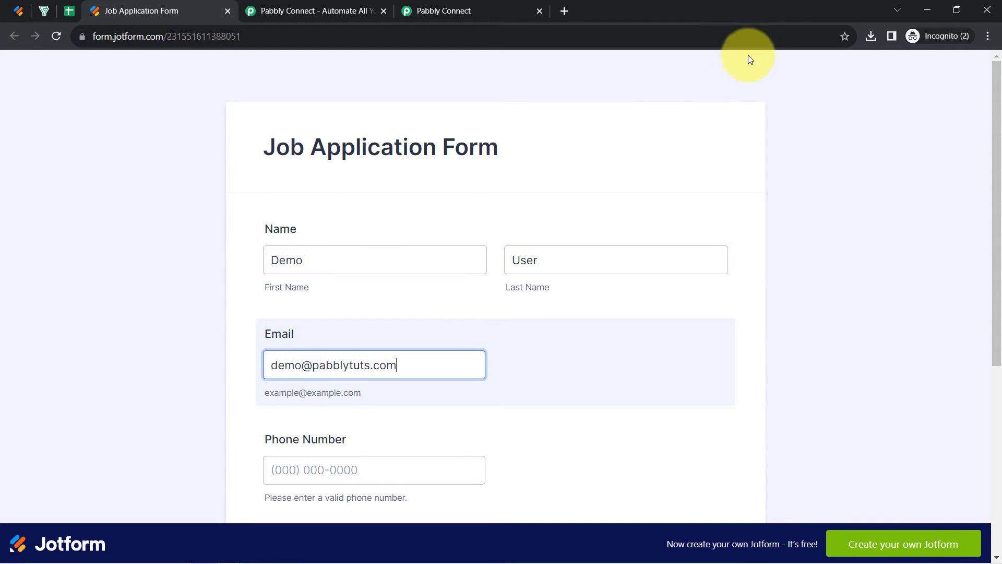
{"action": "left_click_drag", "start_coordinate": [998, 166], "coordinate": [1000, 305]}
{"action": "left_click", "coordinate": [323, 245]}
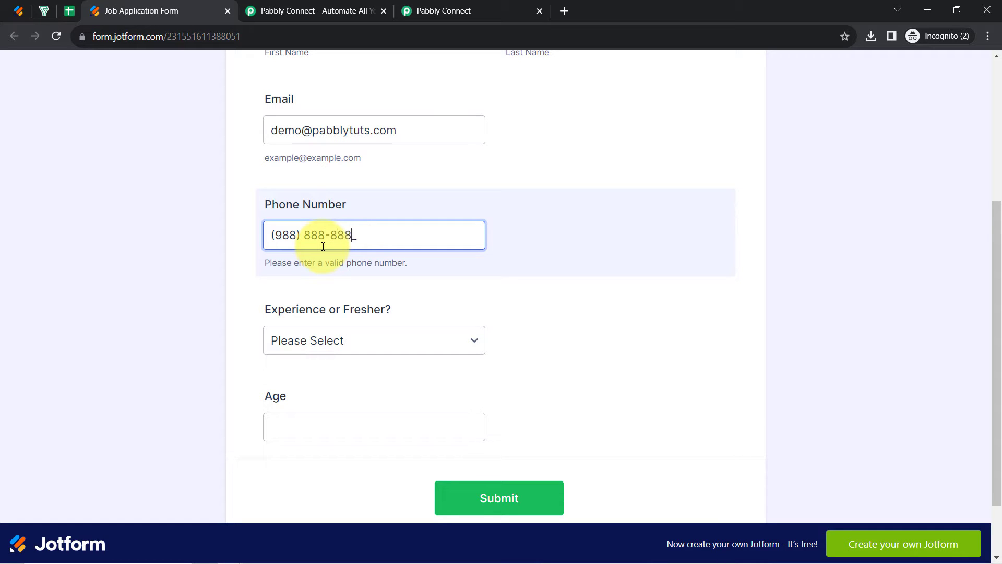
Step: Set the applicant's experience to Fresher and age to 23, and submit the form
{"action": "left_click", "coordinate": [323, 344]}
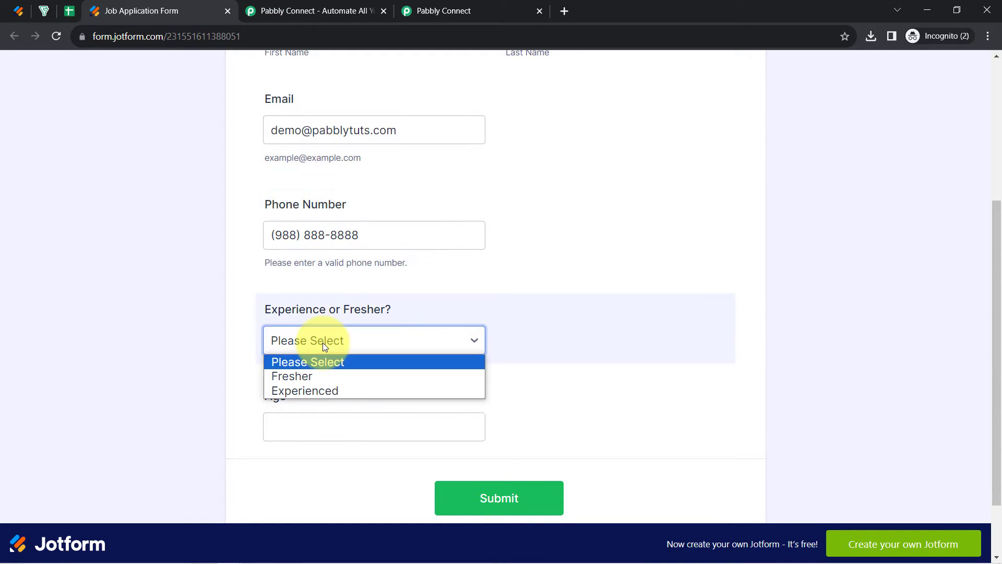
{"action": "left_click", "coordinate": [307, 376]}
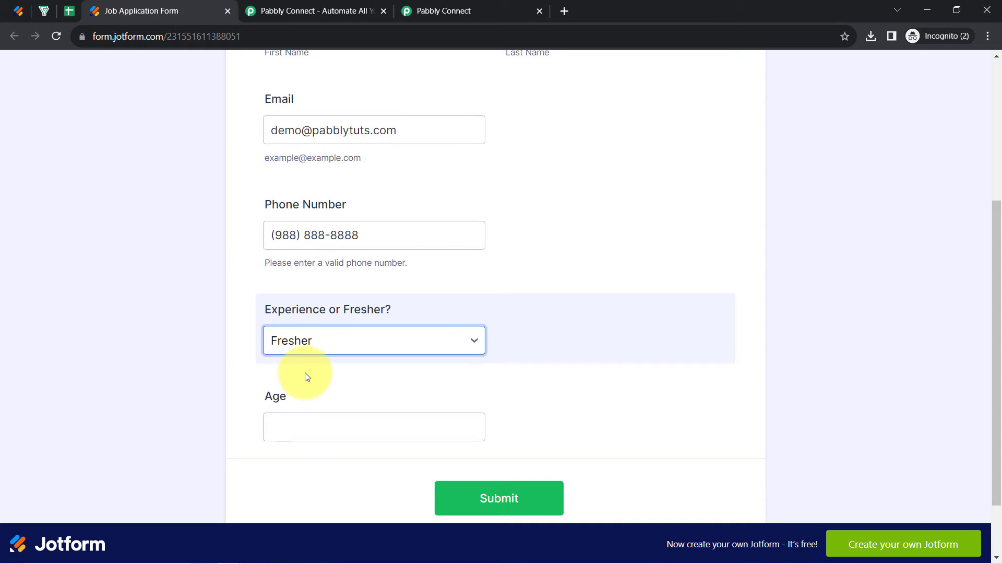
{"action": "left_click", "coordinate": [283, 428]}
{"action": "type", "text": "23"}
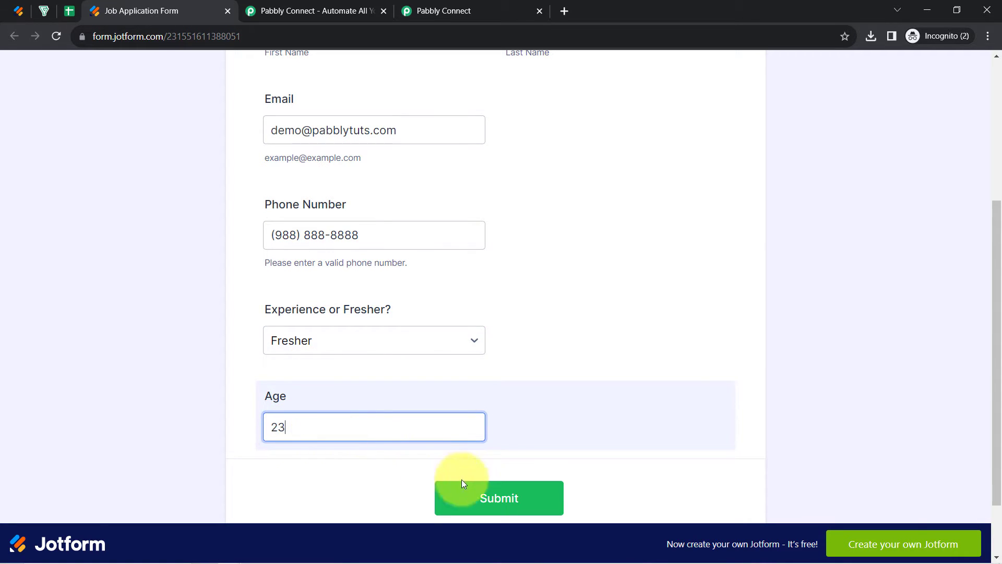
{"action": "left_click", "coordinate": [485, 498]}
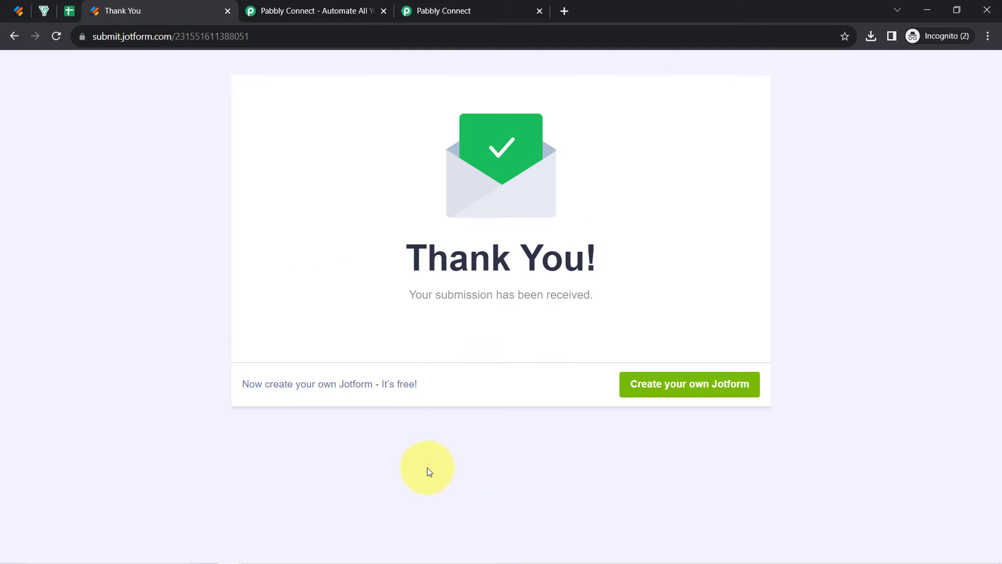
Step: Check the form's submission confirmation, switch to the Pabbly Connect workflow and look at the webhook trigger's received response
{"action": "left_click_drag", "start_coordinate": [481, 293], "coordinate": [580, 292]}
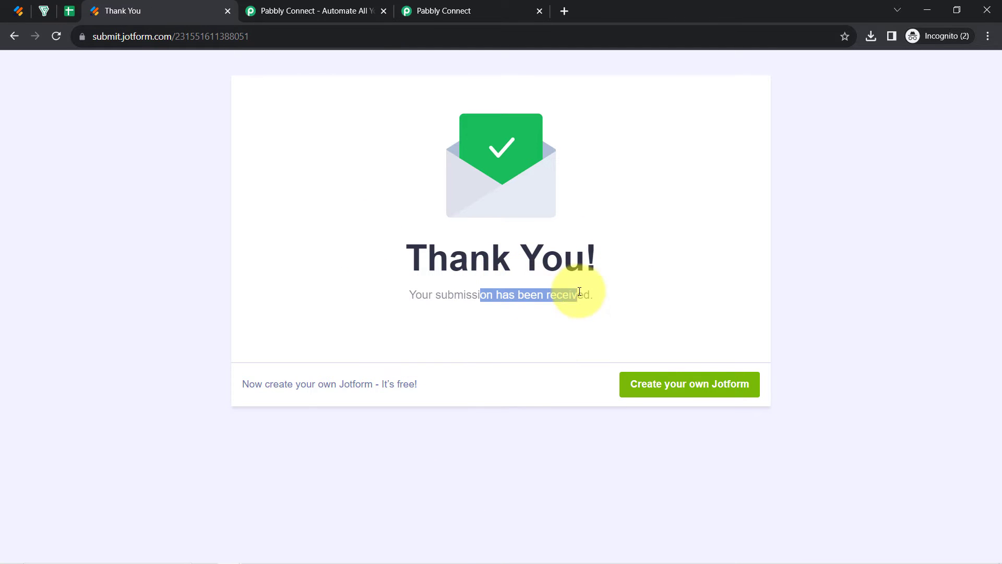
{"action": "left_click", "coordinate": [417, 11]}
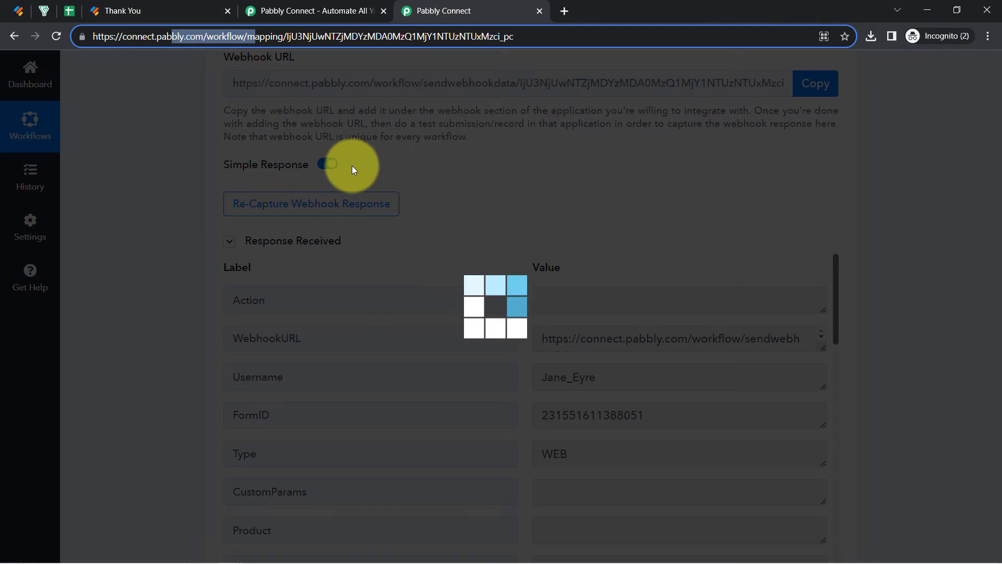
{"action": "left_click", "coordinate": [240, 314]}
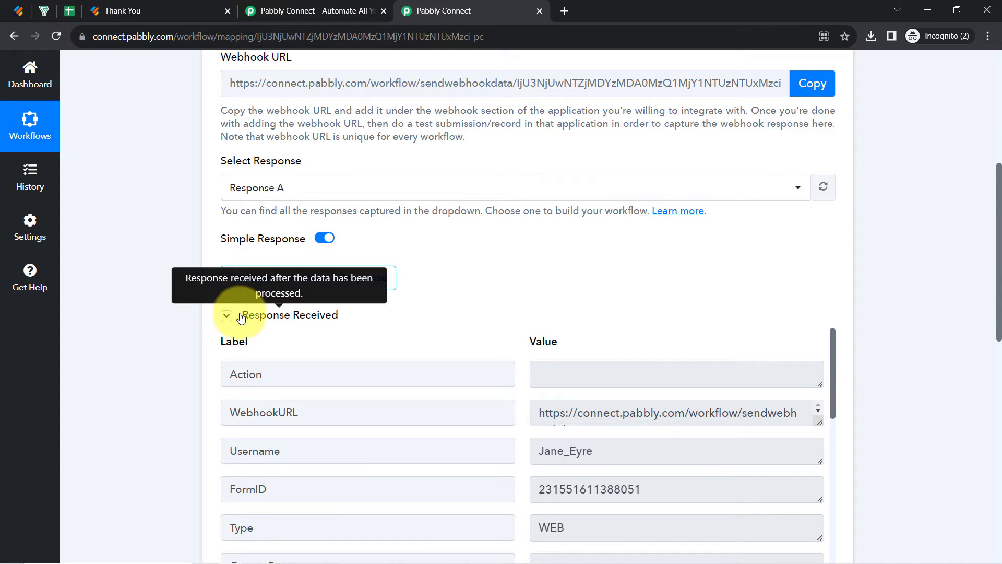
{"action": "left_click", "coordinate": [241, 315]}
{"action": "left_click", "coordinate": [255, 316]}
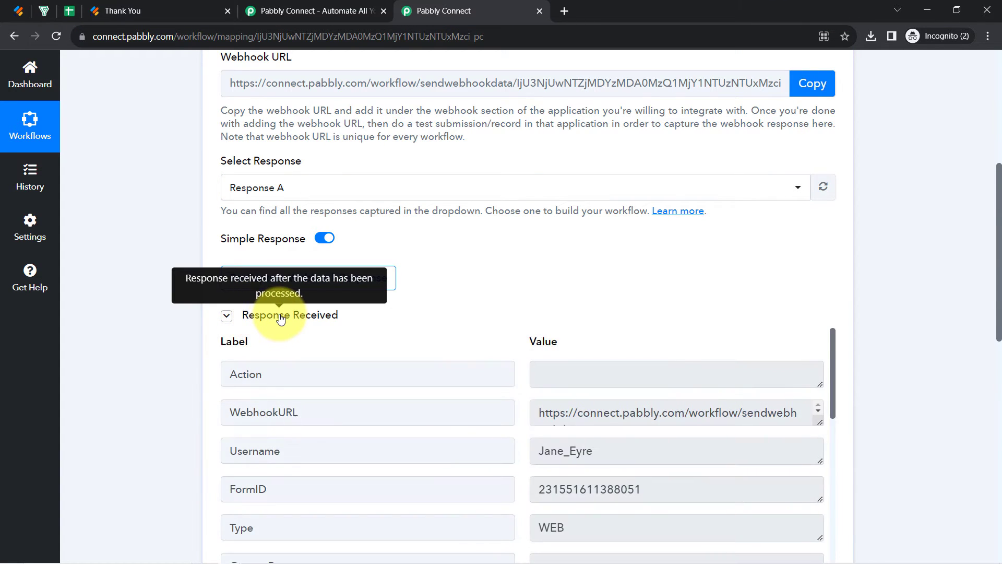
{"action": "left_click", "coordinate": [267, 316]}
{"action": "left_click", "coordinate": [280, 316]}
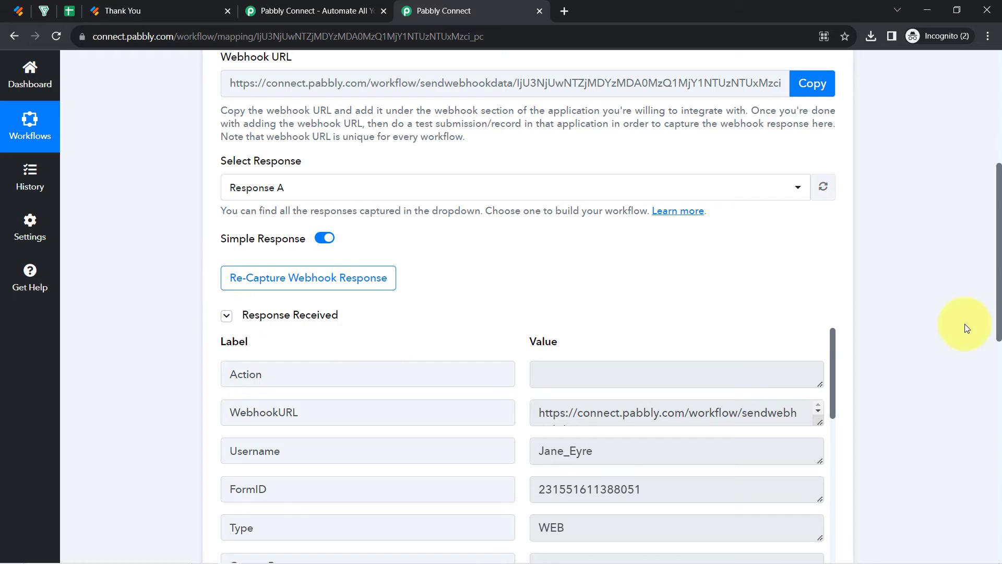
{"action": "left_click_drag", "start_coordinate": [1000, 185], "coordinate": [1000, 272]}
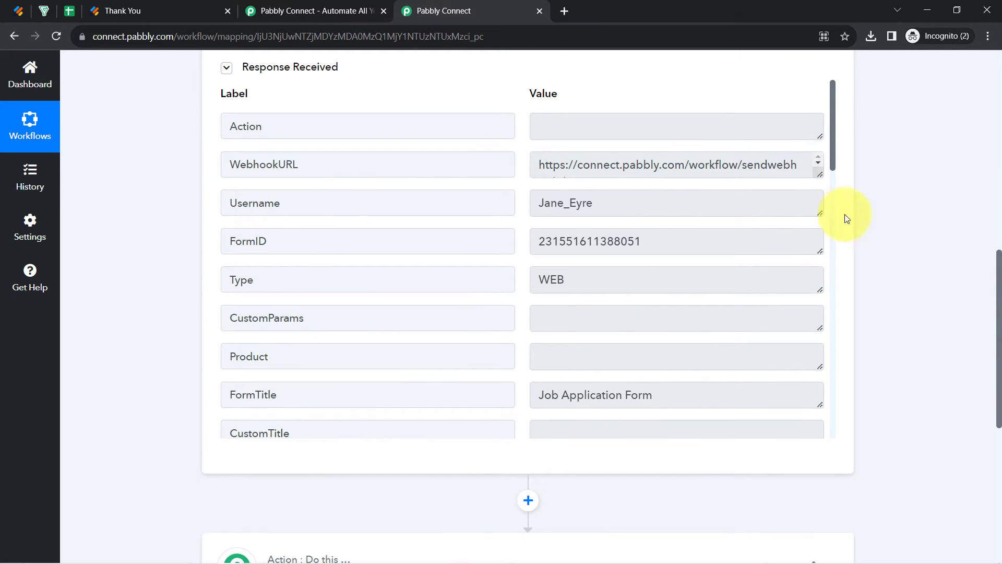
Step: Examine the captured webhook response for the form title and the applicant's name, email, phone number, experience and age
{"action": "triple_click", "coordinate": [726, 164]}
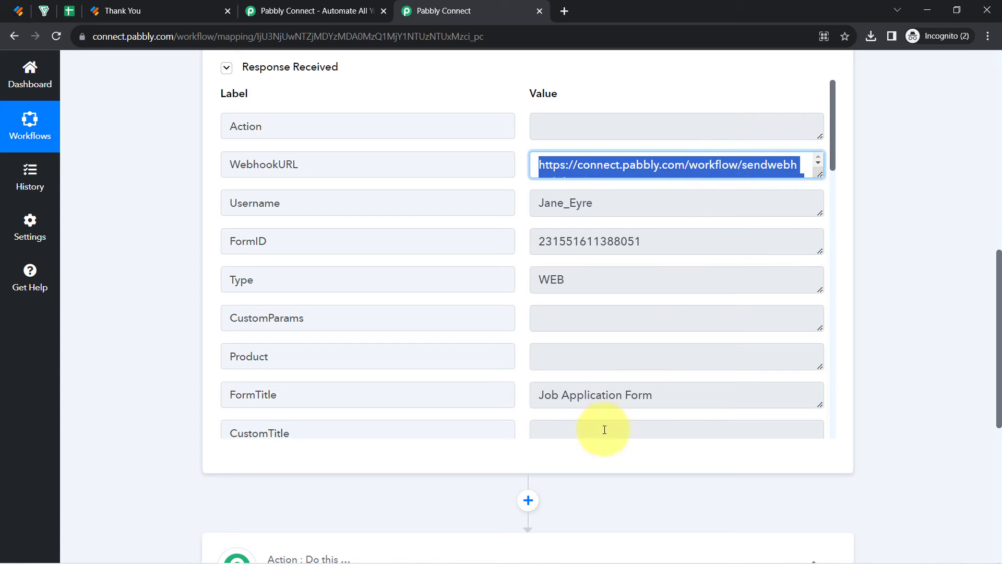
{"action": "left_click_drag", "start_coordinate": [546, 392], "coordinate": [659, 393]}
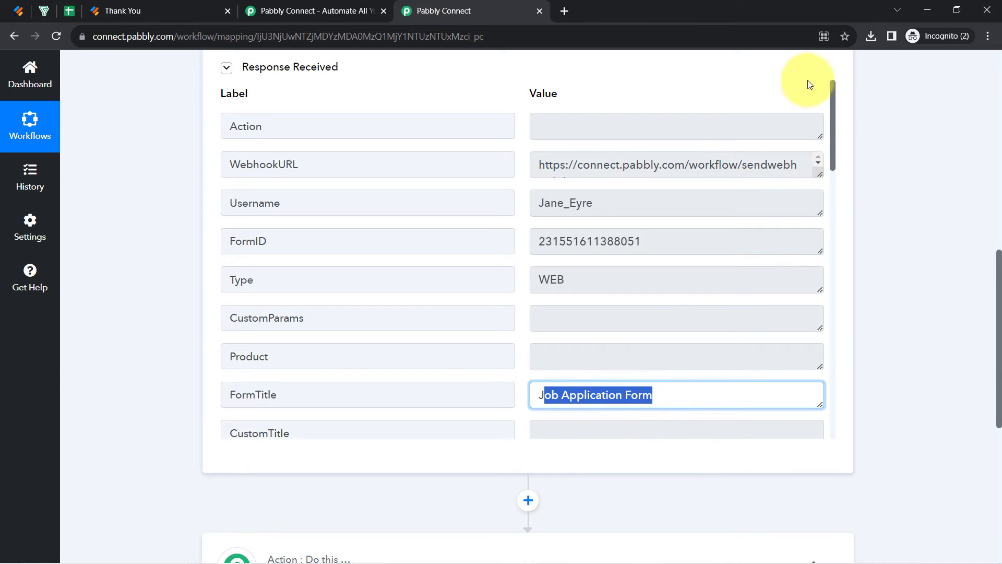
{"action": "left_click_drag", "start_coordinate": [835, 108], "coordinate": [858, 292]}
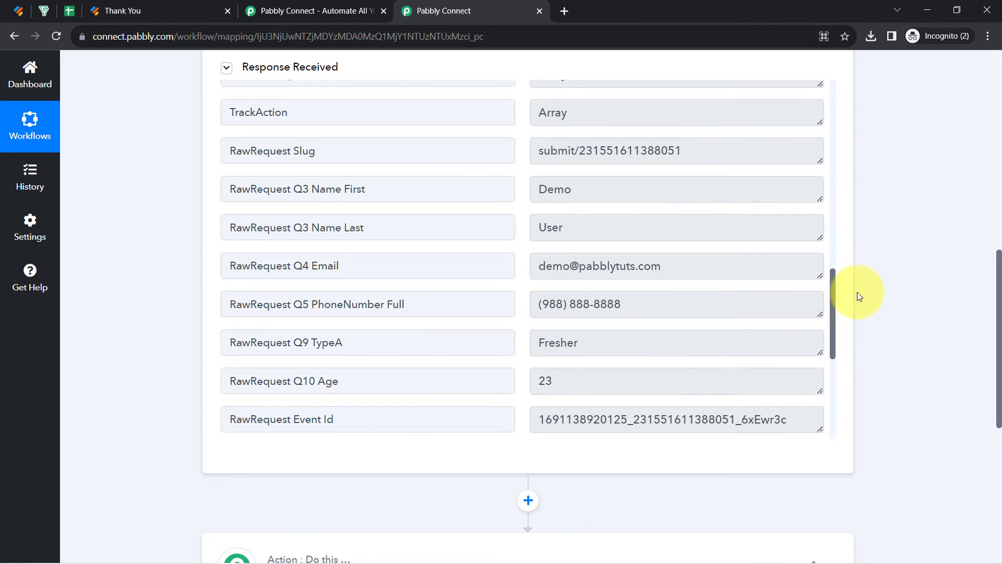
{"action": "left_click_drag", "start_coordinate": [600, 191], "coordinate": [555, 193]}
{"action": "left_click_drag", "start_coordinate": [575, 228], "coordinate": [565, 228]}
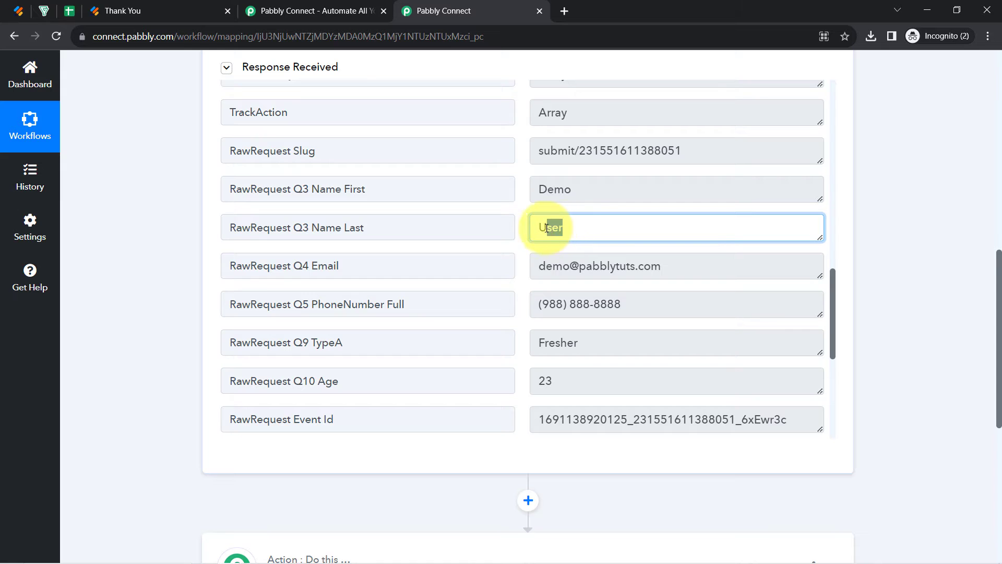
{"action": "left_click_drag", "start_coordinate": [635, 266], "coordinate": [554, 269]}
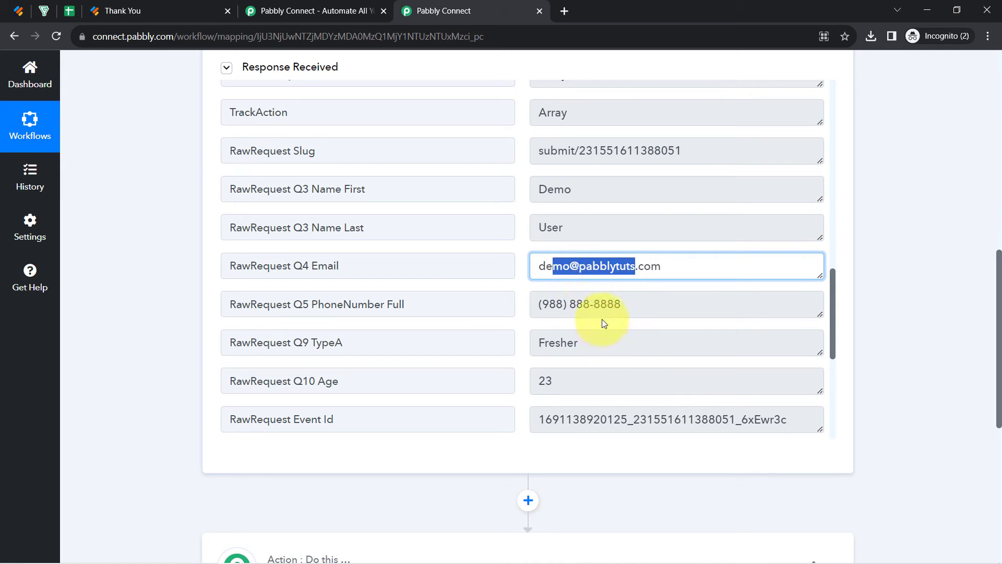
{"action": "left_click_drag", "start_coordinate": [600, 304], "coordinate": [568, 305]}
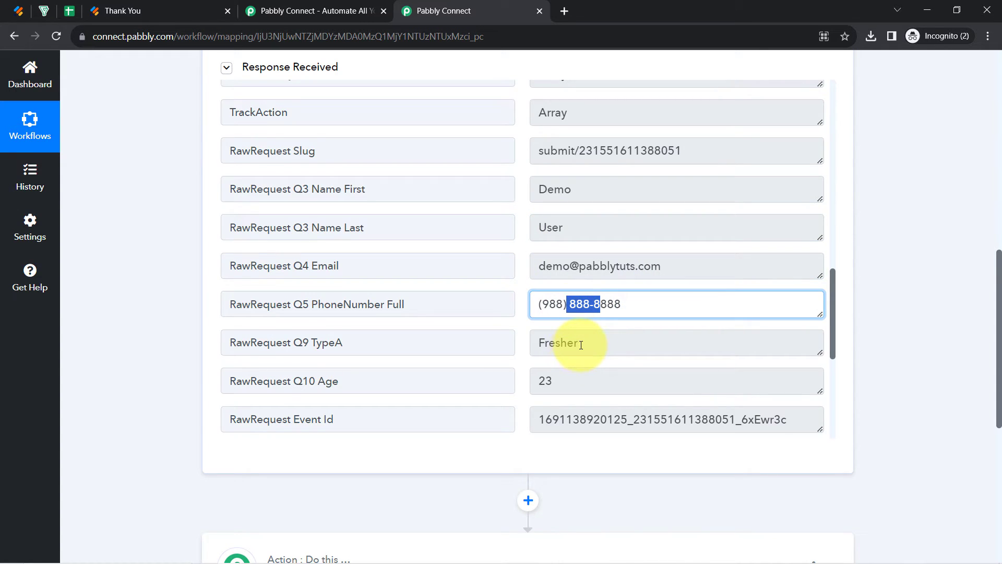
{"action": "left_click_drag", "start_coordinate": [579, 343], "coordinate": [569, 343]}
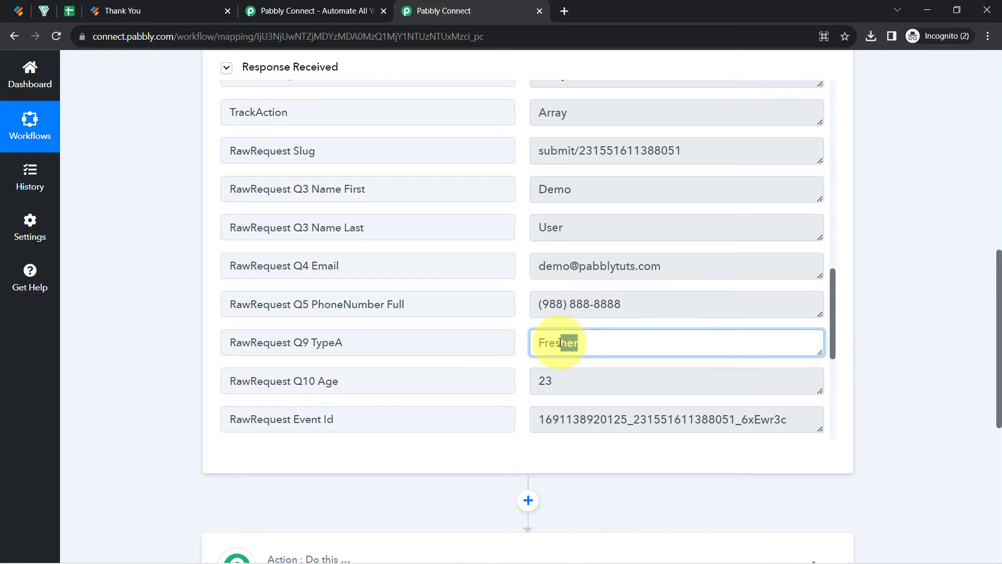
{"action": "left_click_drag", "start_coordinate": [558, 380], "coordinate": [542, 381]}
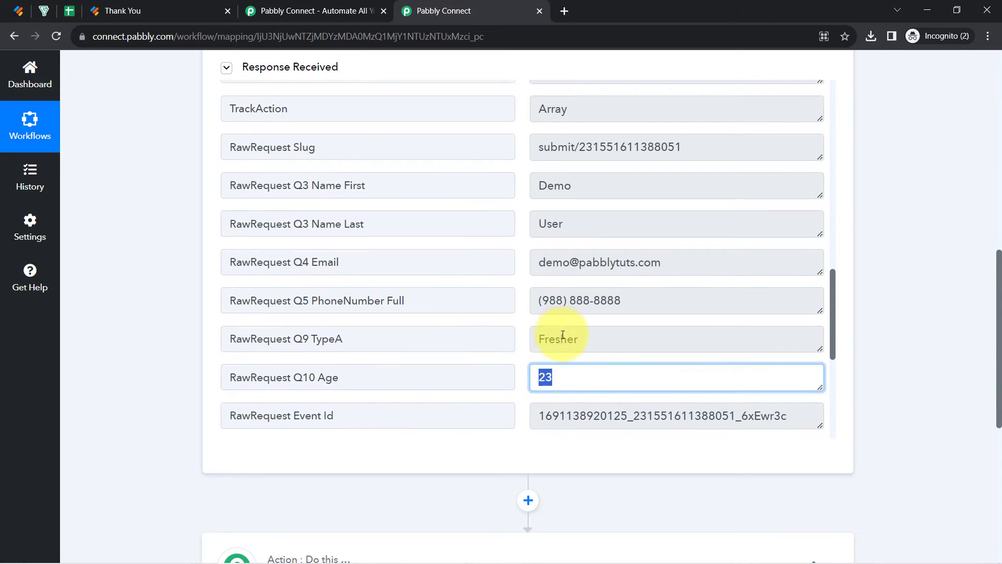
{"action": "scroll", "coordinate": [576, 336], "scroll_direction": "down", "scroll_amount": 3}
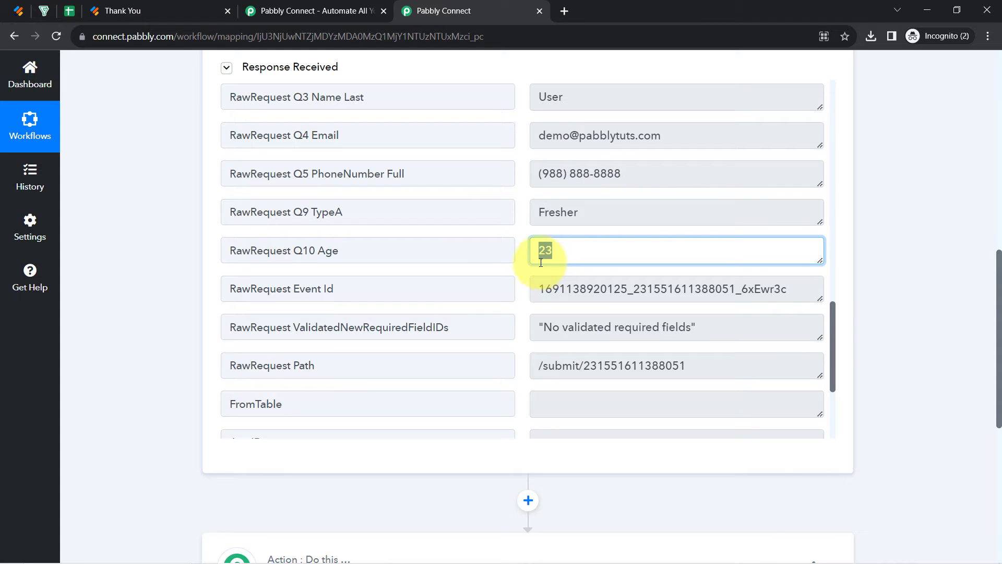
Step: Close the spare Pabbly Connect website tab and review the webhook trigger's settings alongside the Jotform publish page
{"action": "left_click", "coordinate": [19, 10]}
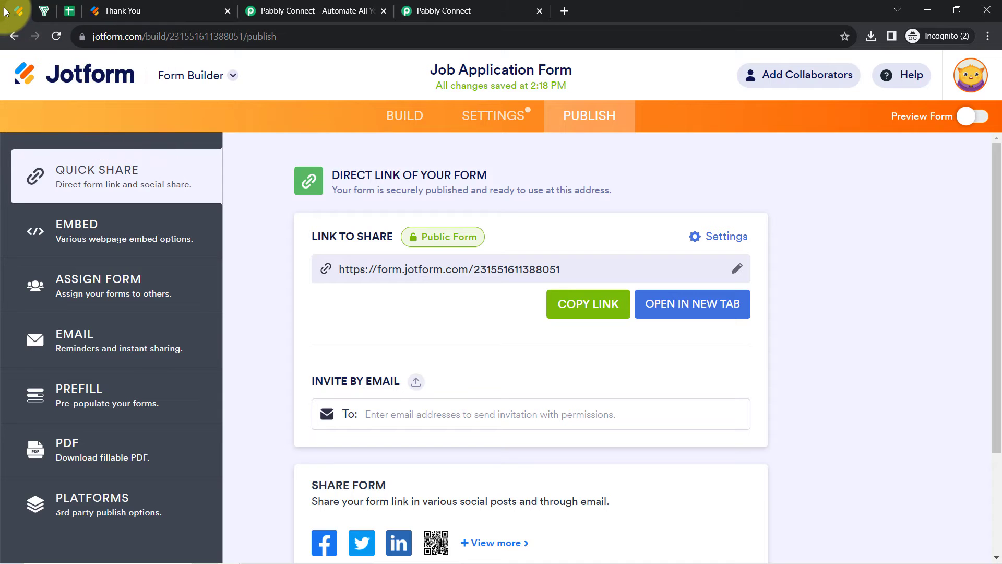
{"action": "left_click", "coordinate": [401, 7]}
{"action": "left_click", "coordinate": [385, 11]}
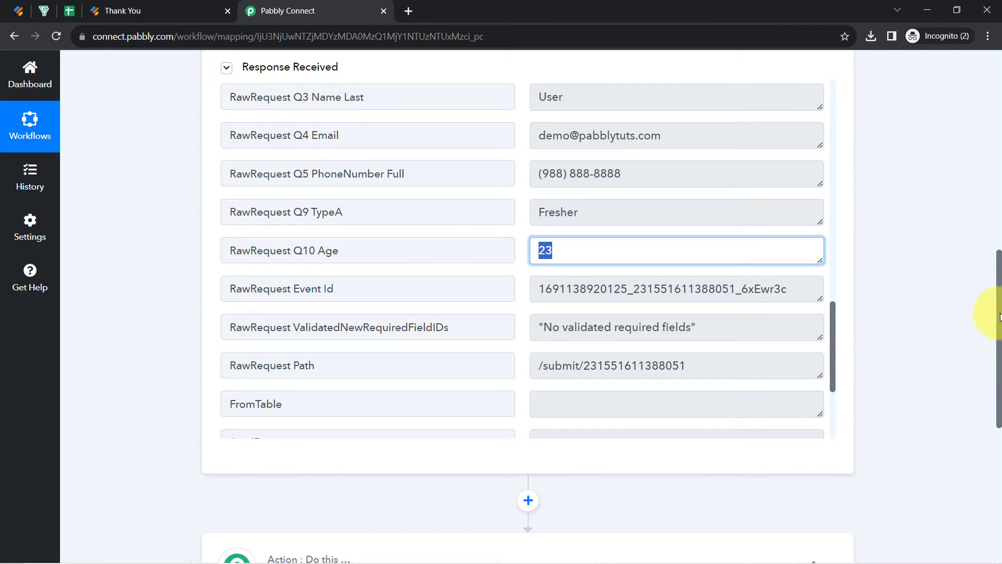
{"action": "scroll", "coordinate": [996, 179], "scroll_direction": "up", "scroll_amount": 9}
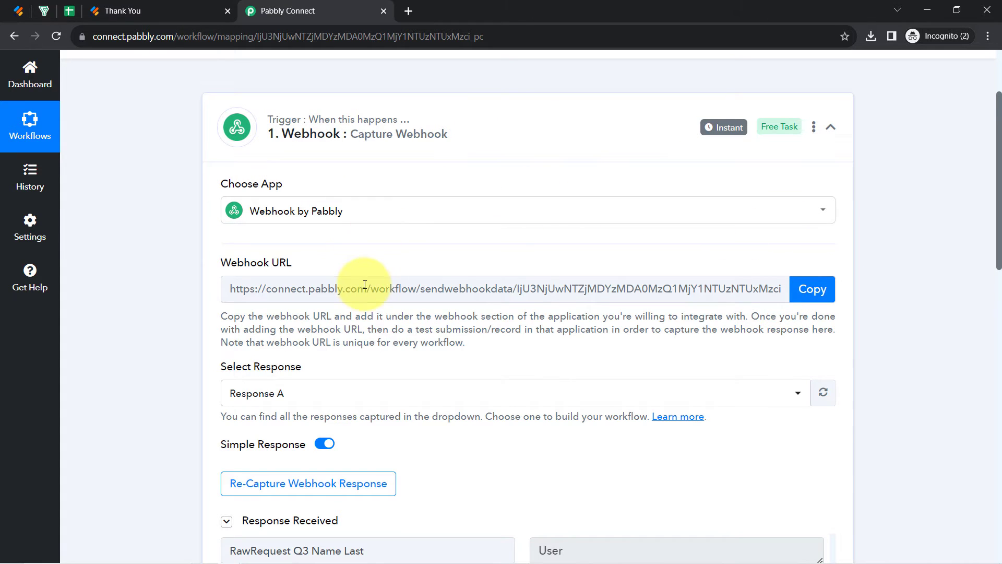
{"action": "left_click", "coordinate": [12, 8]}
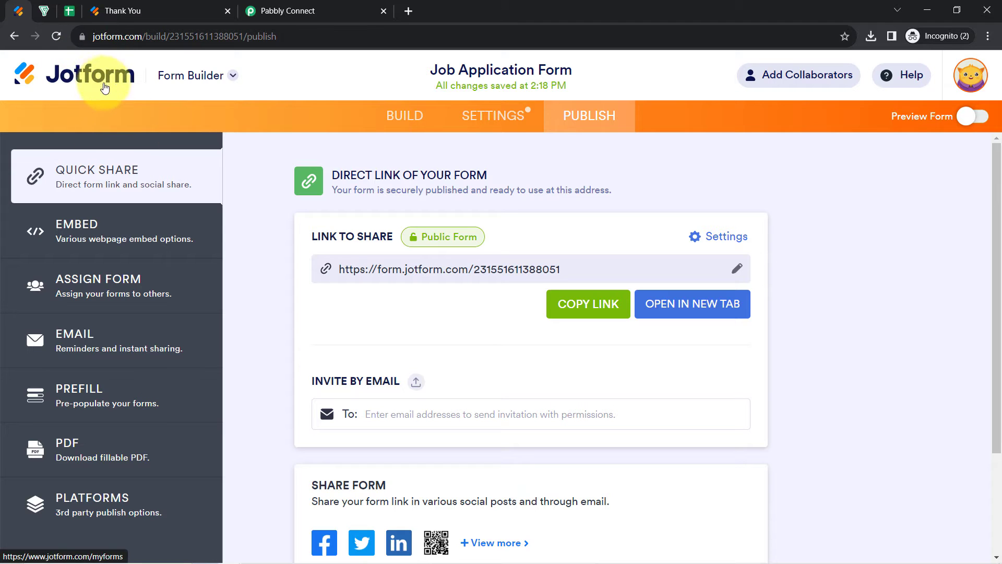
{"action": "left_click", "coordinate": [287, 6]}
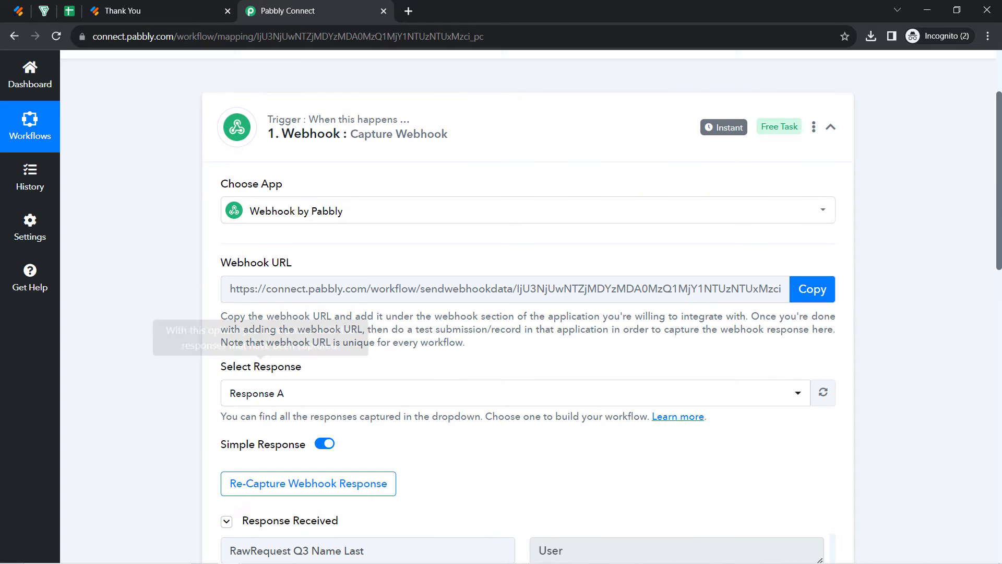
Step: Set the workflow's second step to the Zoho Bigin app with the Create Contact action event
{"action": "left_click_drag", "start_coordinate": [997, 135], "coordinate": [1000, 273]}
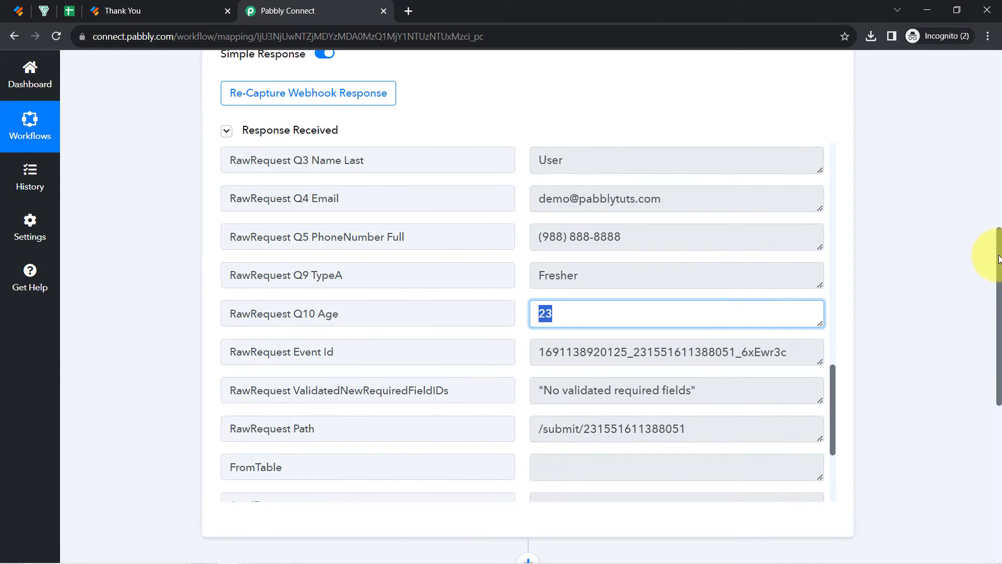
{"action": "left_click_drag", "start_coordinate": [998, 260], "coordinate": [955, 408]}
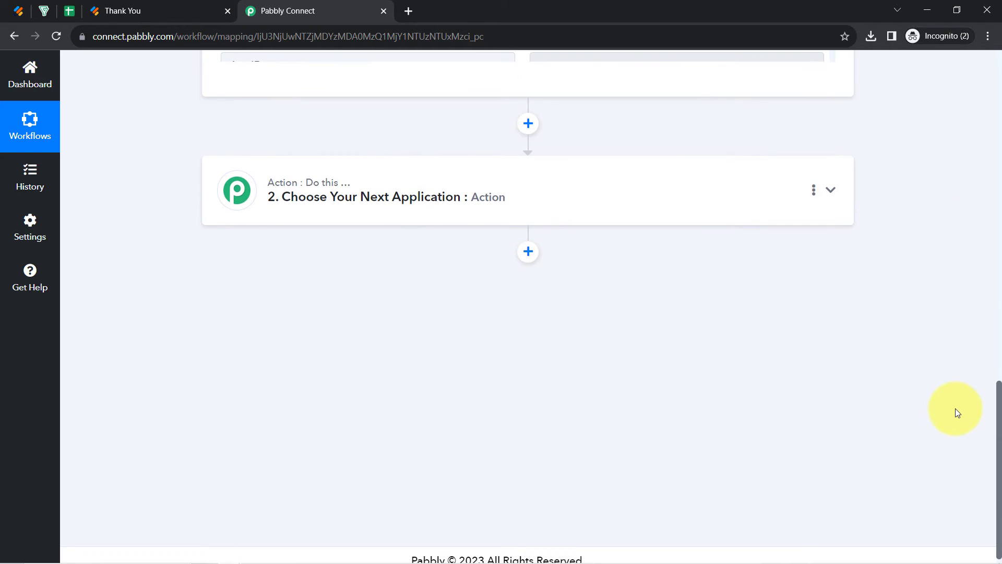
{"action": "left_click", "coordinate": [336, 197]}
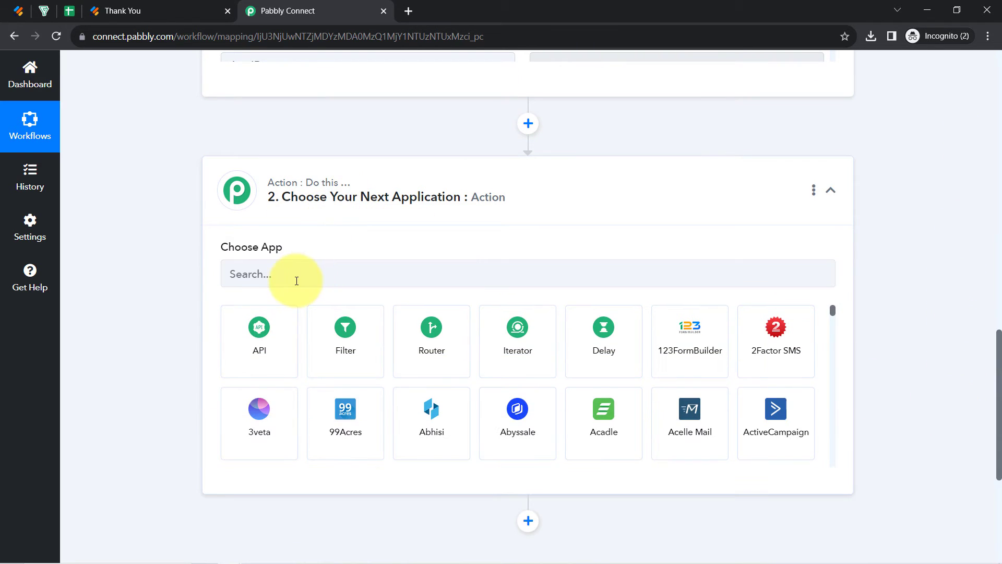
{"action": "left_click", "coordinate": [296, 281]}
{"action": "type", "text": "zoh"}
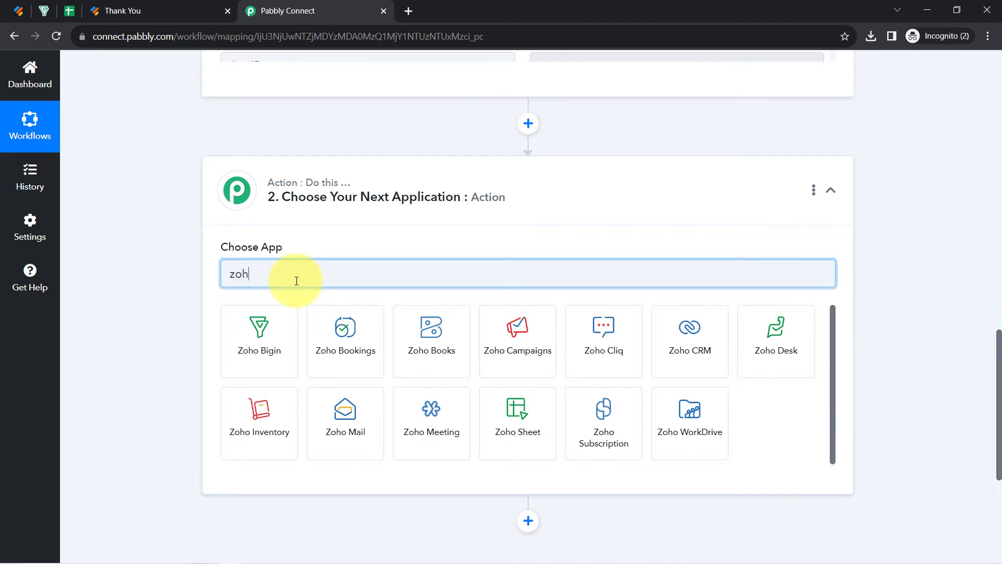
{"action": "type", "text": "o b"}
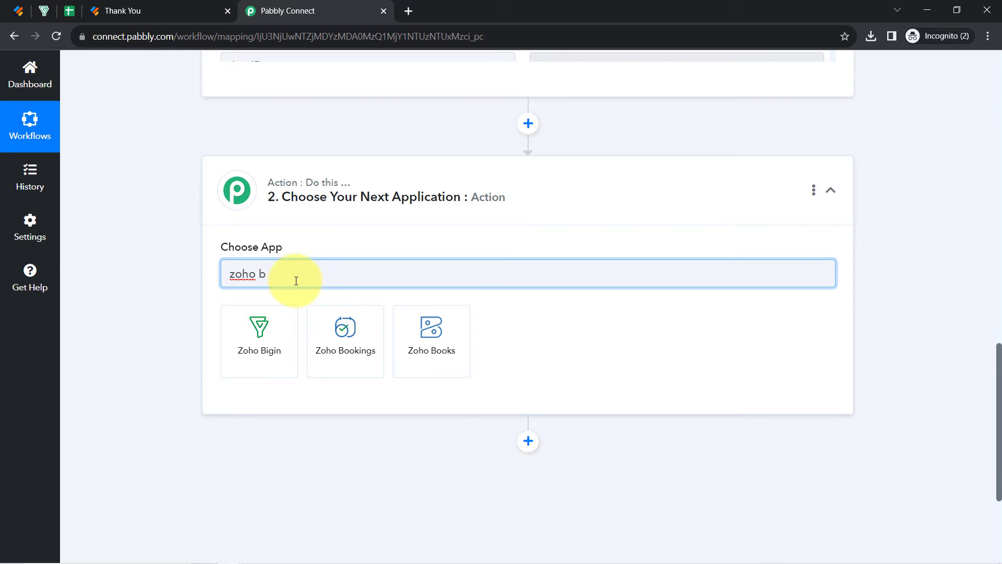
{"action": "left_click", "coordinate": [275, 342]}
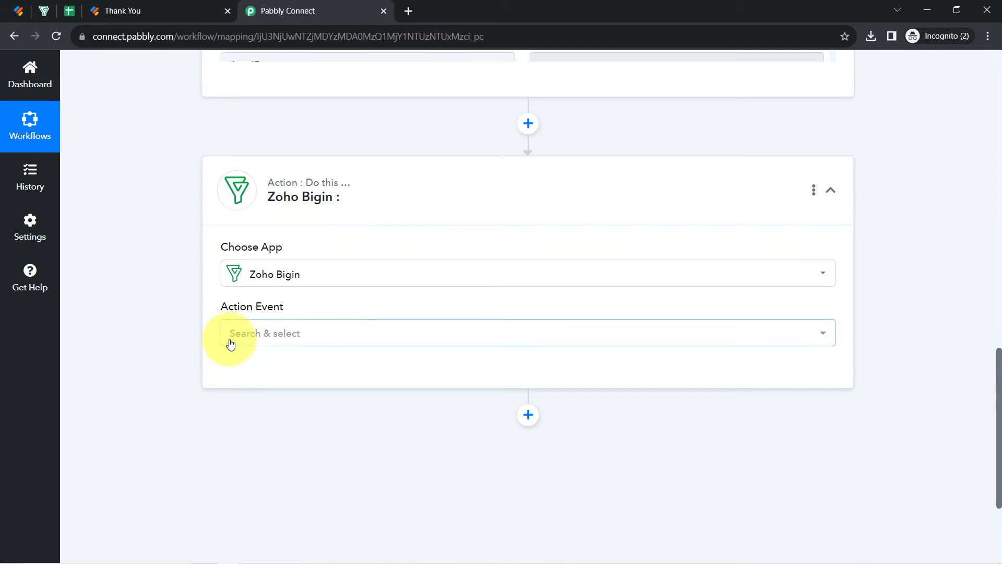
{"action": "left_click", "coordinate": [230, 344]}
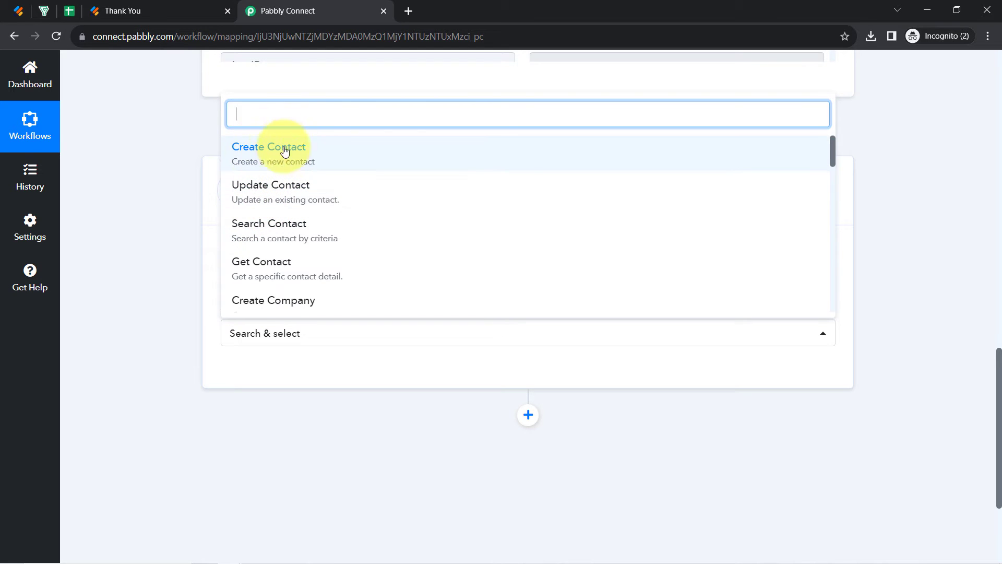
{"action": "left_click", "coordinate": [268, 159]}
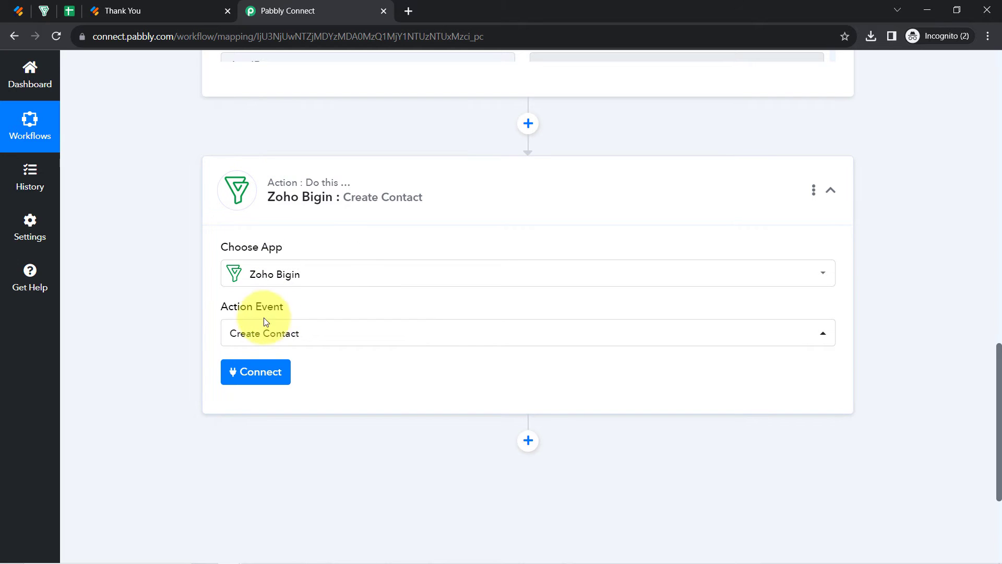
Step: Start adding a new Zoho Bigin connection for the Create Contact action, up to the request for the account's domain
{"action": "left_click", "coordinate": [254, 374]}
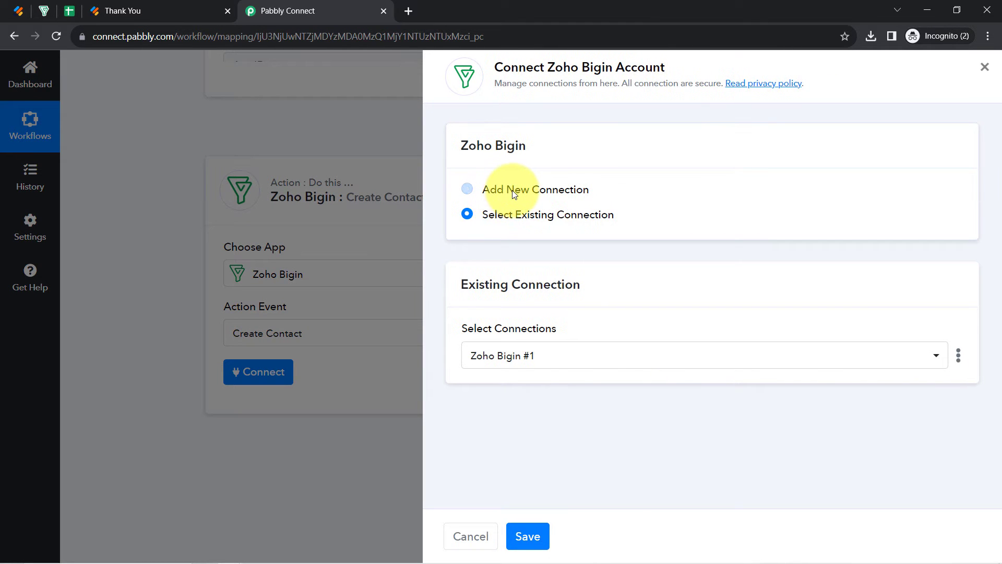
{"action": "left_click", "coordinate": [512, 190]}
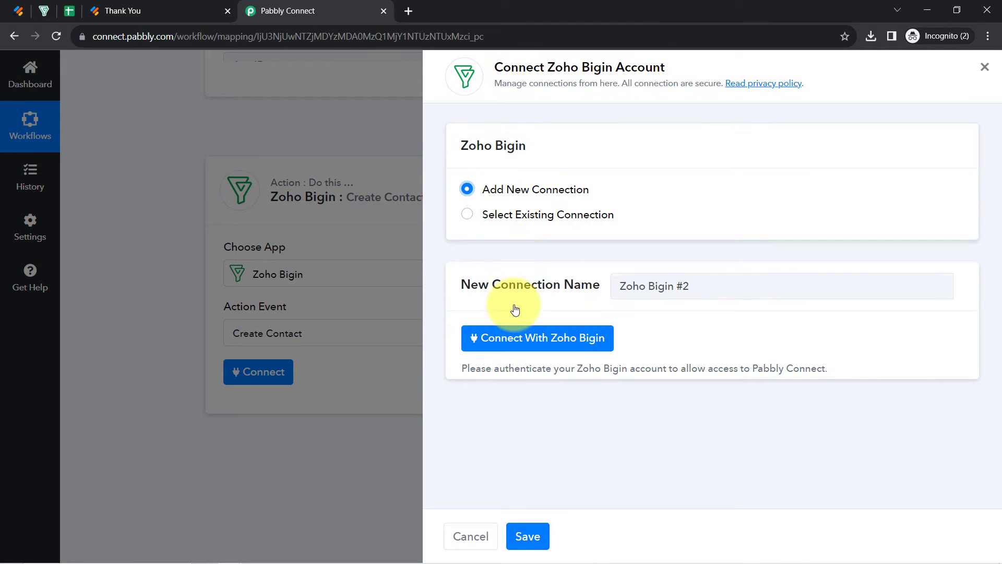
{"action": "left_click", "coordinate": [504, 337]}
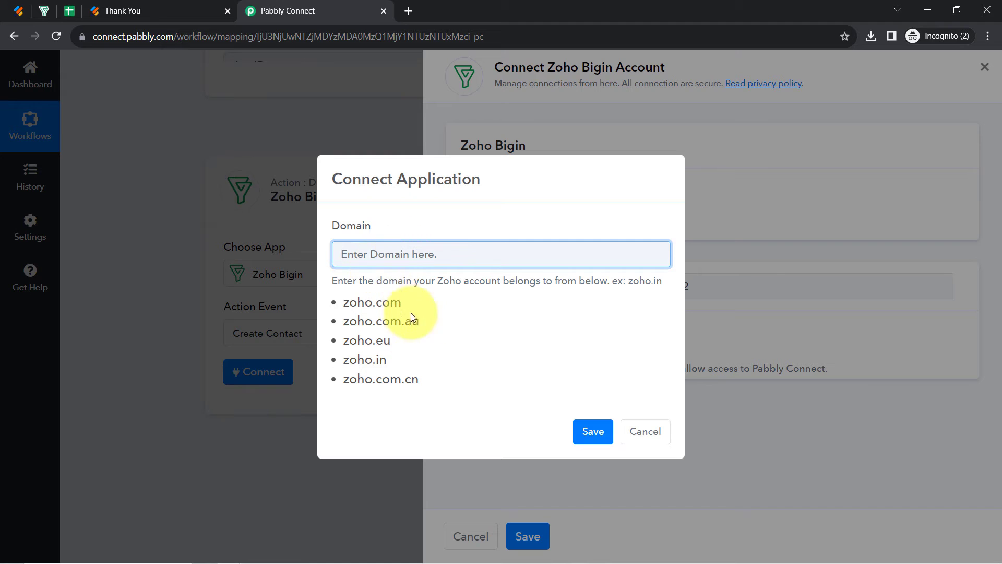
{"action": "double_click", "coordinate": [356, 225]}
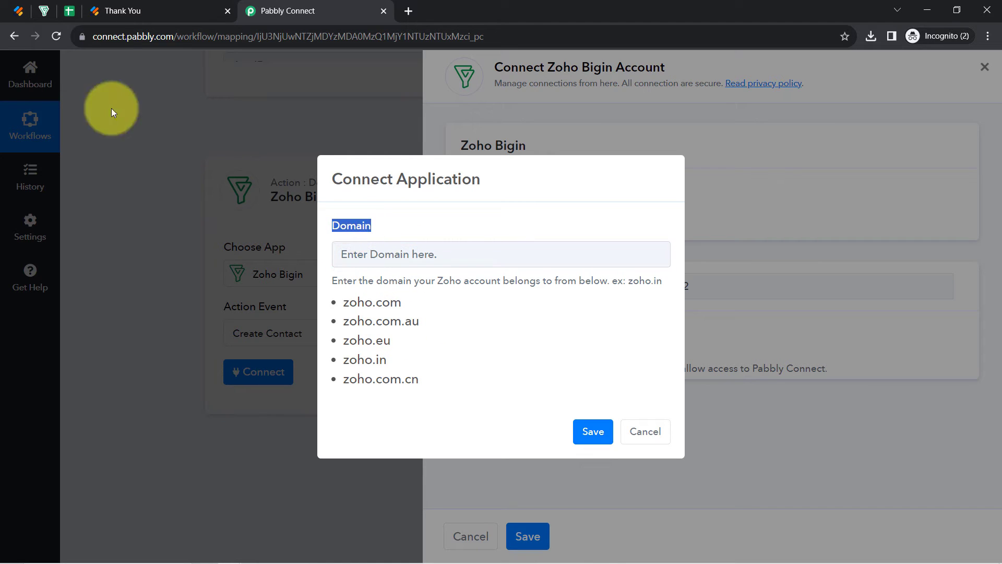
Step: Copy the account domain zoho.in from the Bigin page's address and save it as the new connection's domain
{"action": "left_click", "coordinate": [44, 10]}
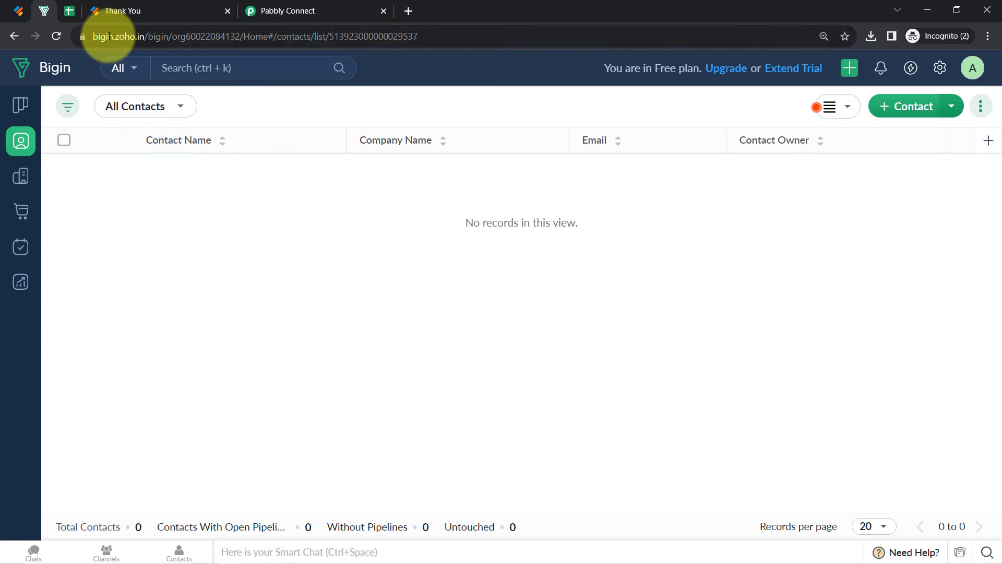
{"action": "left_click_drag", "start_coordinate": [112, 38], "coordinate": [146, 38]}
{"action": "key", "text": "ctrl+c"}
{"action": "left_click", "coordinate": [292, 6]}
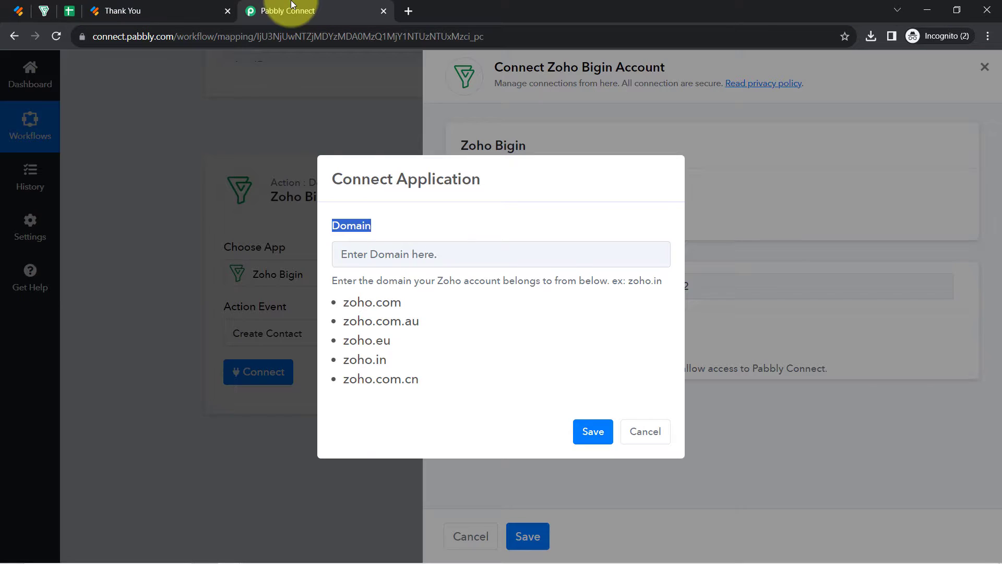
{"action": "left_click_drag", "start_coordinate": [388, 364], "coordinate": [352, 363]}
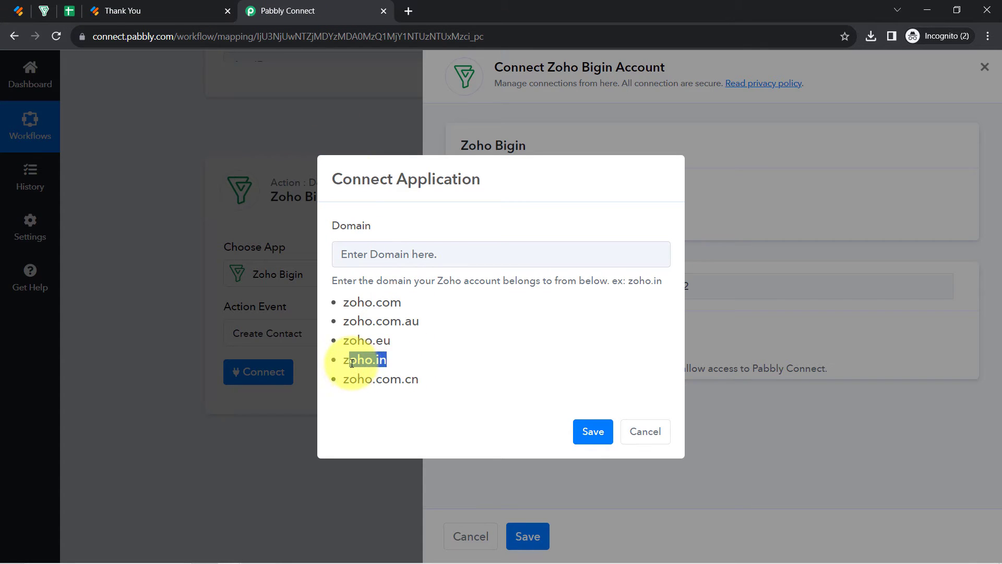
{"action": "left_click", "coordinate": [367, 255]}
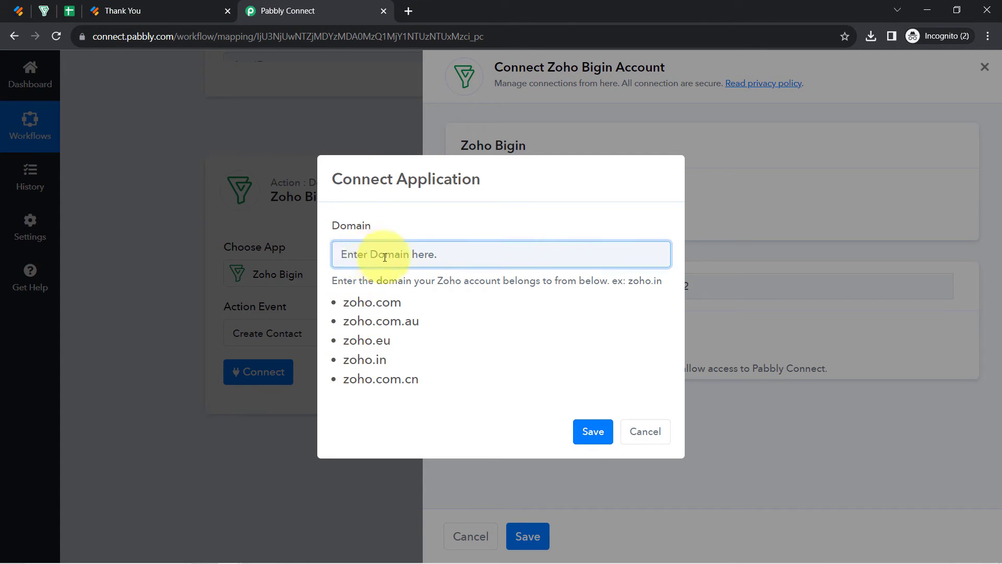
{"action": "key", "text": "ctrl+v"}
{"action": "left_click", "coordinate": [592, 431]}
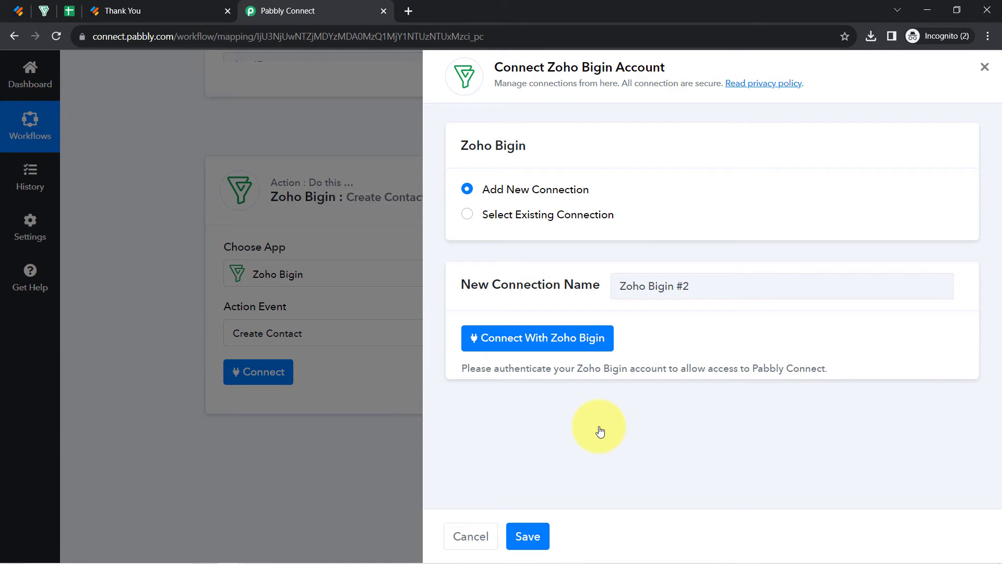
Step: Connect with Zoho Bigin and accept Pabbly Connect's request to access the Zoho account
{"action": "left_click", "coordinate": [554, 337]}
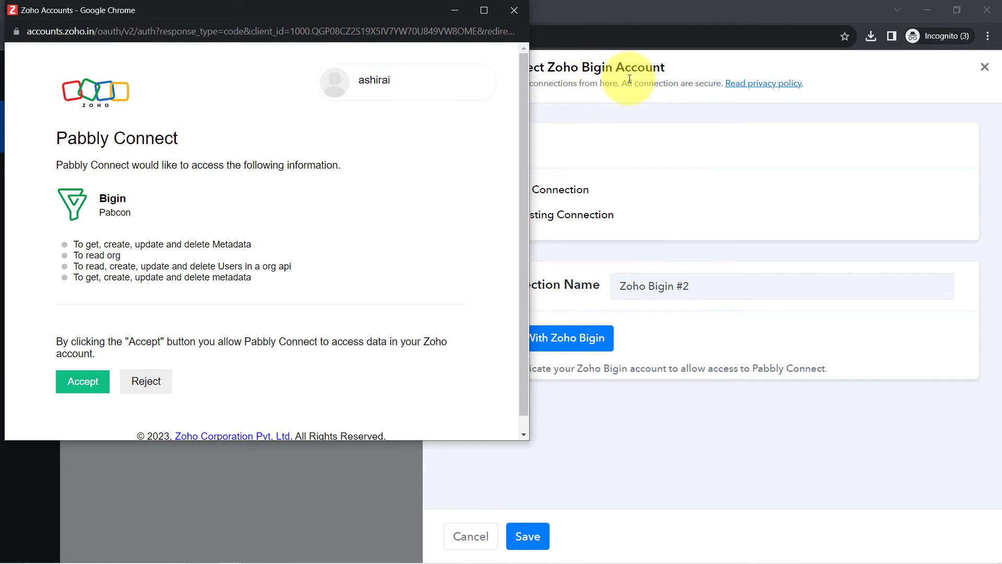
{"action": "scroll", "coordinate": [209, 327], "scroll_direction": "down", "scroll_amount": 1}
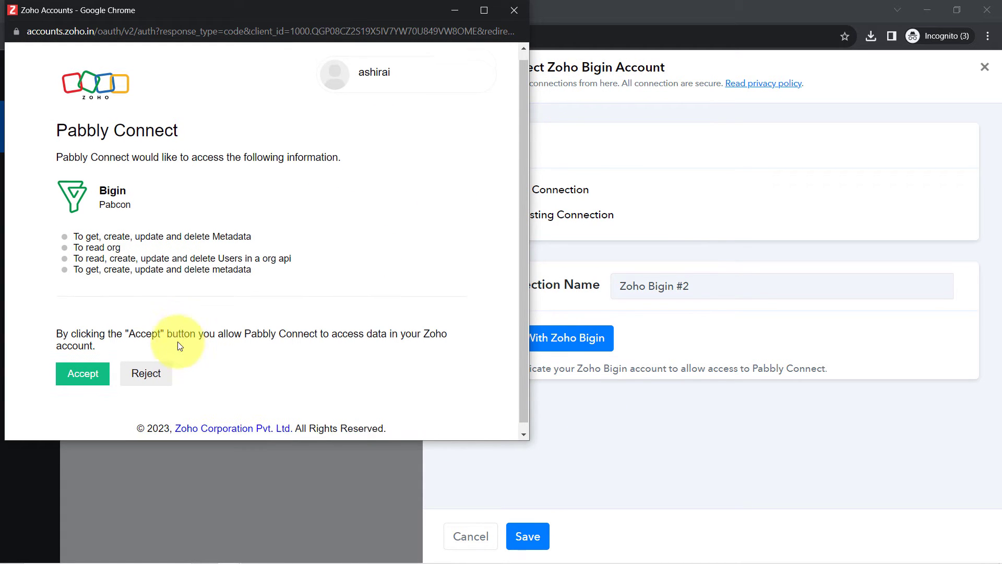
{"action": "left_click", "coordinate": [83, 368]}
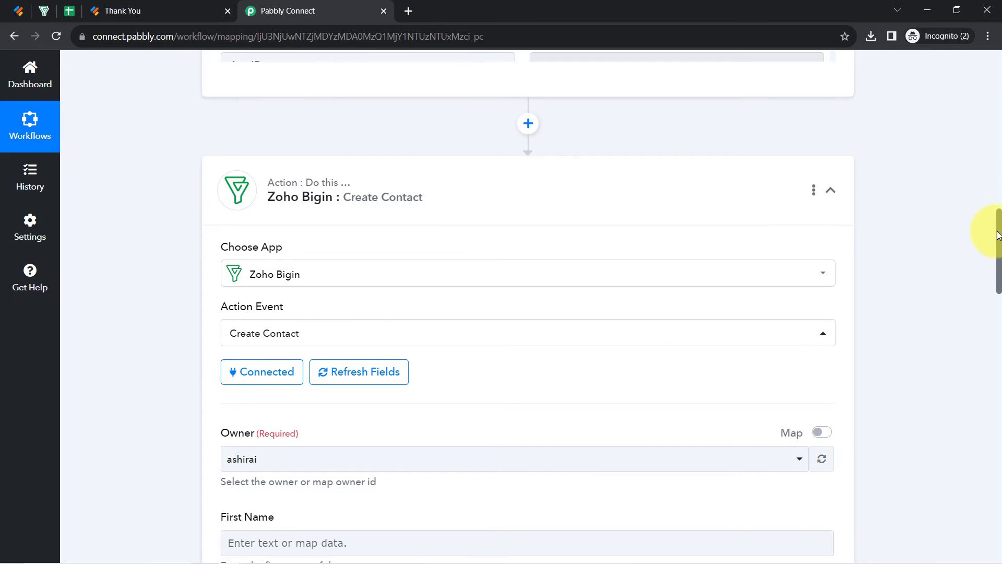
Step: Review the owner and contact fields of the Create Contact action, and close the Jotform Thank You tab
{"action": "scroll", "coordinate": [987, 240], "scroll_direction": "down", "scroll_amount": 5}
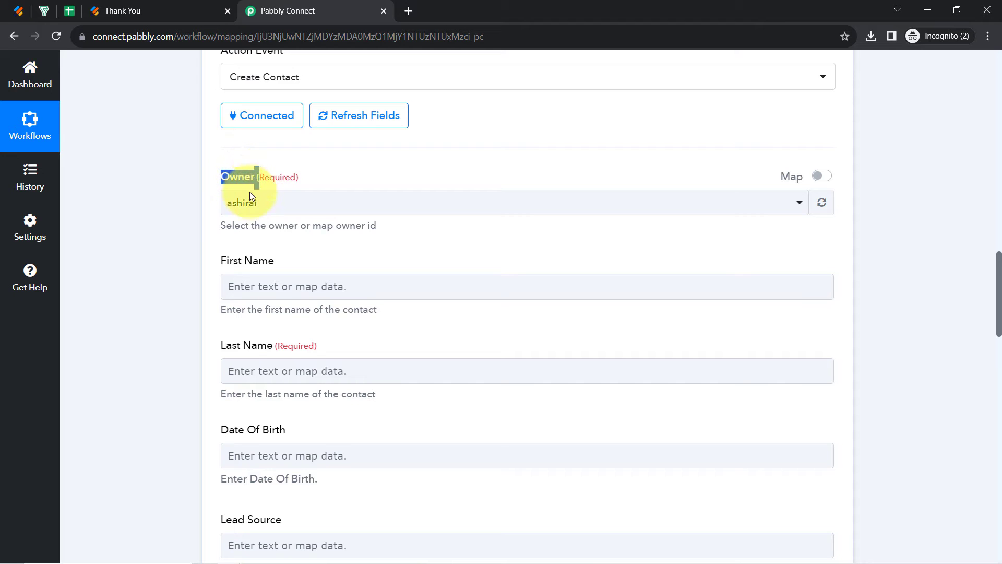
{"action": "left_click", "coordinate": [243, 203]}
{"action": "left_click", "coordinate": [170, 239]}
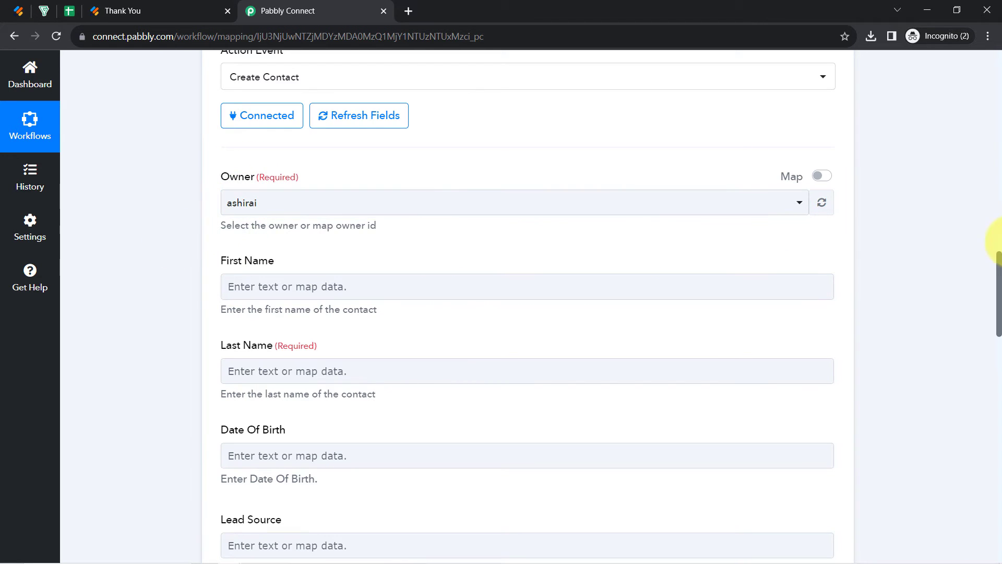
{"action": "left_click_drag", "start_coordinate": [999, 262], "coordinate": [976, 268]}
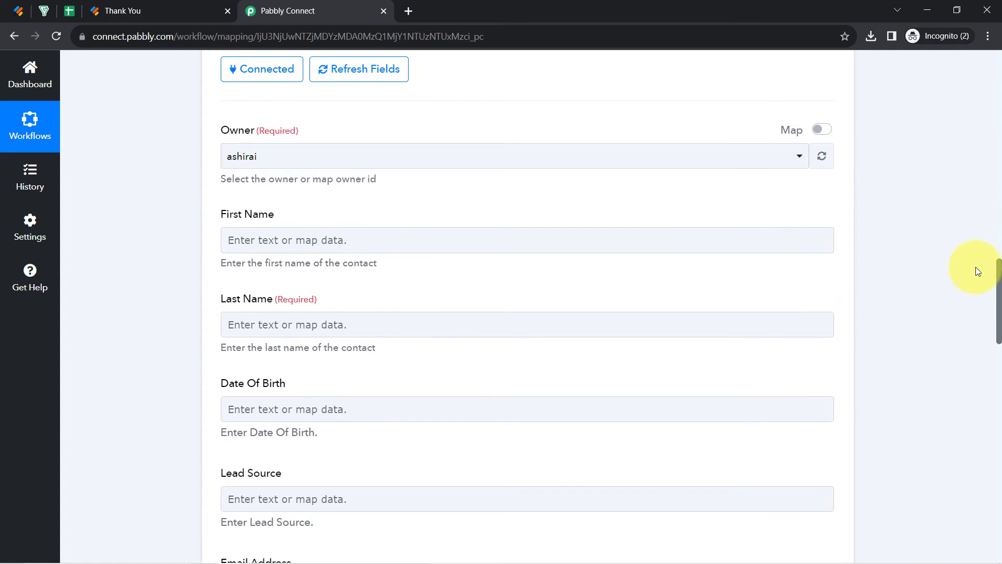
{"action": "left_click", "coordinate": [149, 5]}
{"action": "left_click", "coordinate": [228, 12]}
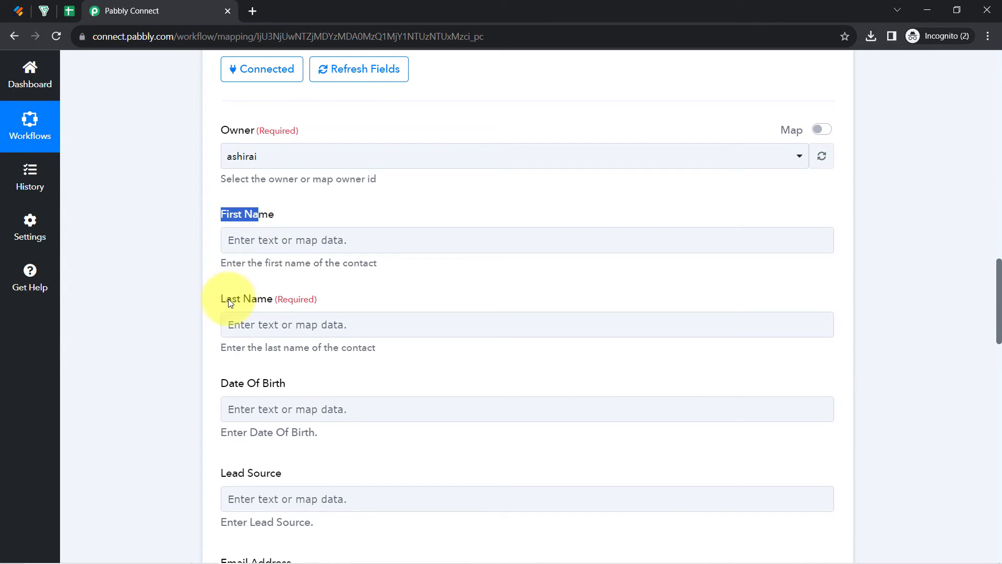
Step: Try entering sample text by hand in the contact's First Name field and clear it
{"action": "left_click_drag", "start_coordinate": [284, 302], "coordinate": [288, 301]}
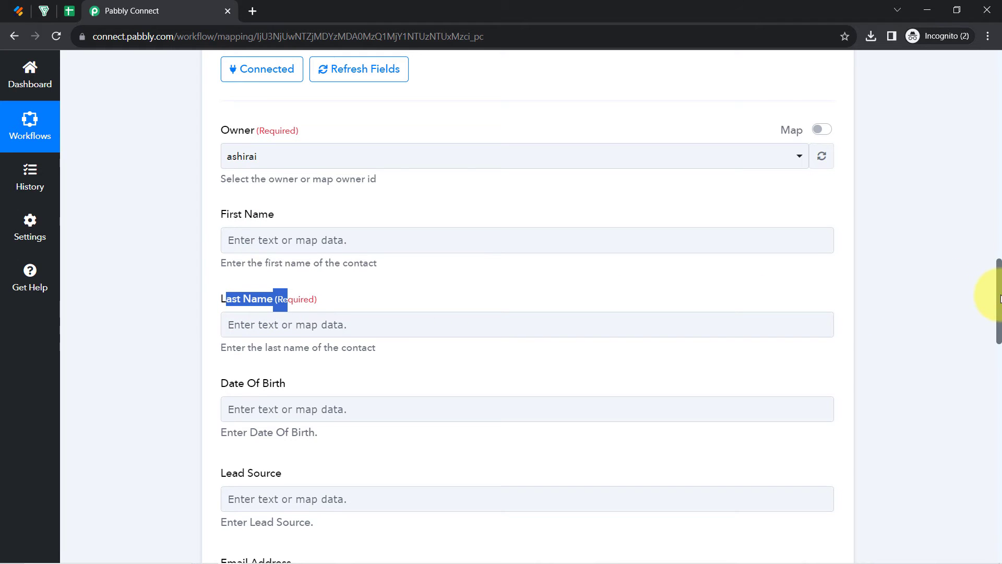
{"action": "left_click_drag", "start_coordinate": [1000, 299], "coordinate": [245, 328]}
{"action": "left_click", "coordinate": [241, 315]}
{"action": "type", "text": "sdvdf"}
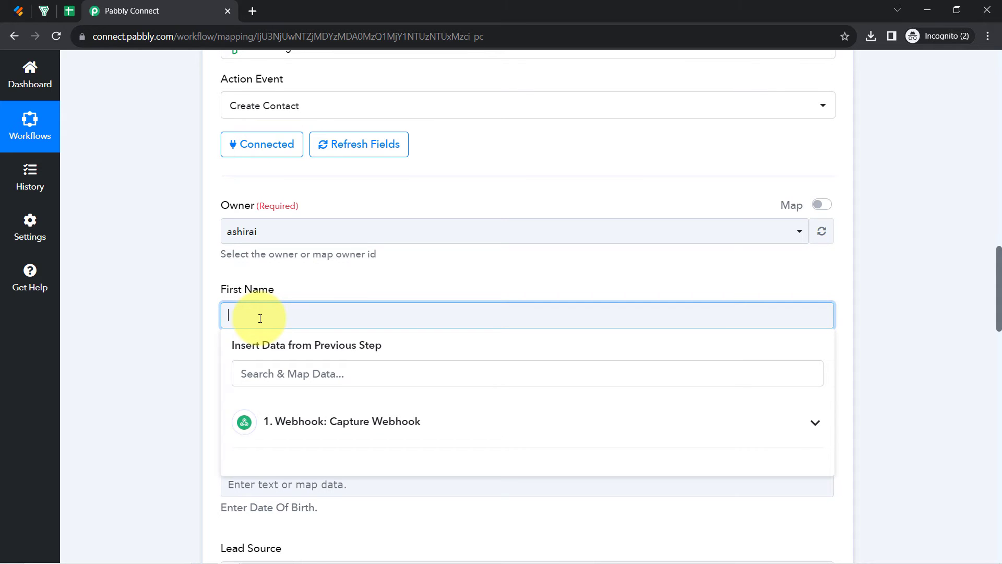
{"action": "left_click", "coordinate": [205, 316]}
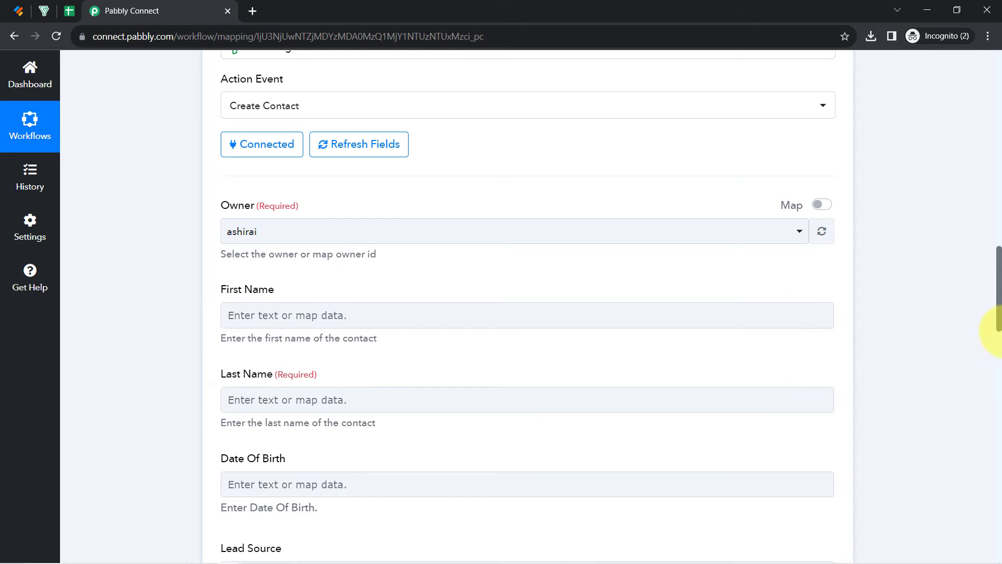
{"action": "left_click_drag", "start_coordinate": [998, 282], "coordinate": [977, 315]}
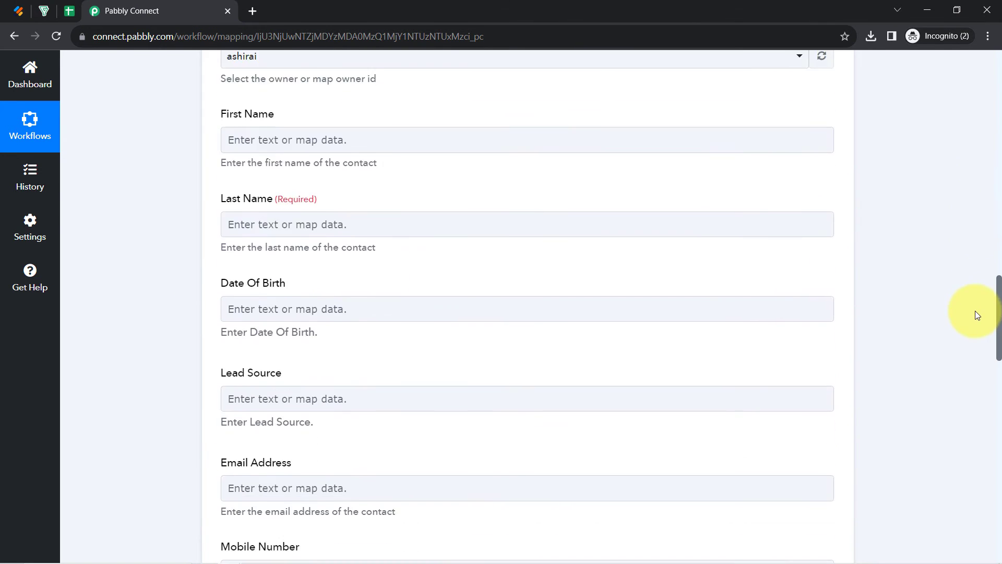
Step: Map the contact's First Name to the webhook's RawRequest Q3 Name First value
{"action": "left_click", "coordinate": [394, 142]}
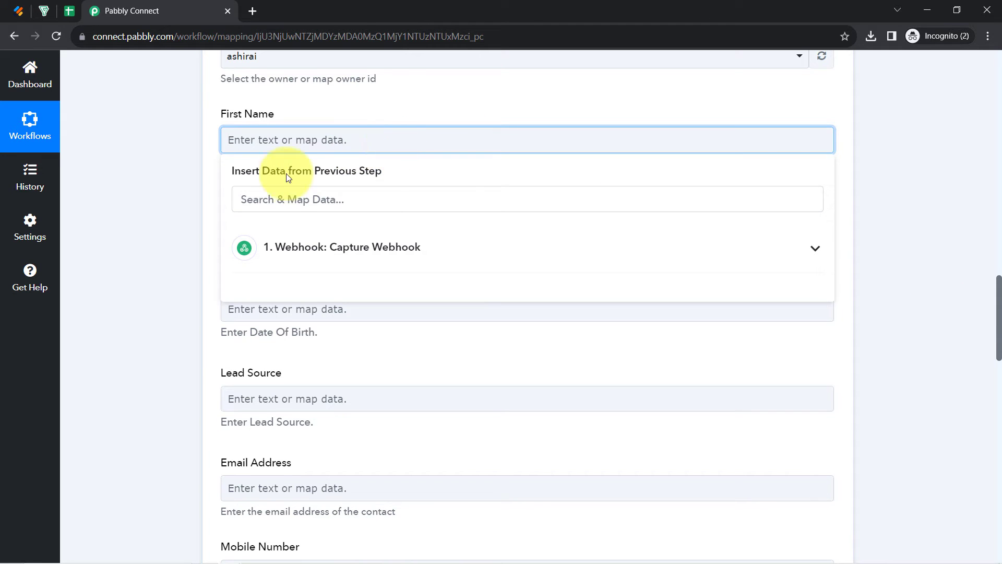
{"action": "left_click", "coordinate": [373, 252]}
{"action": "left_click", "coordinate": [277, 200]}
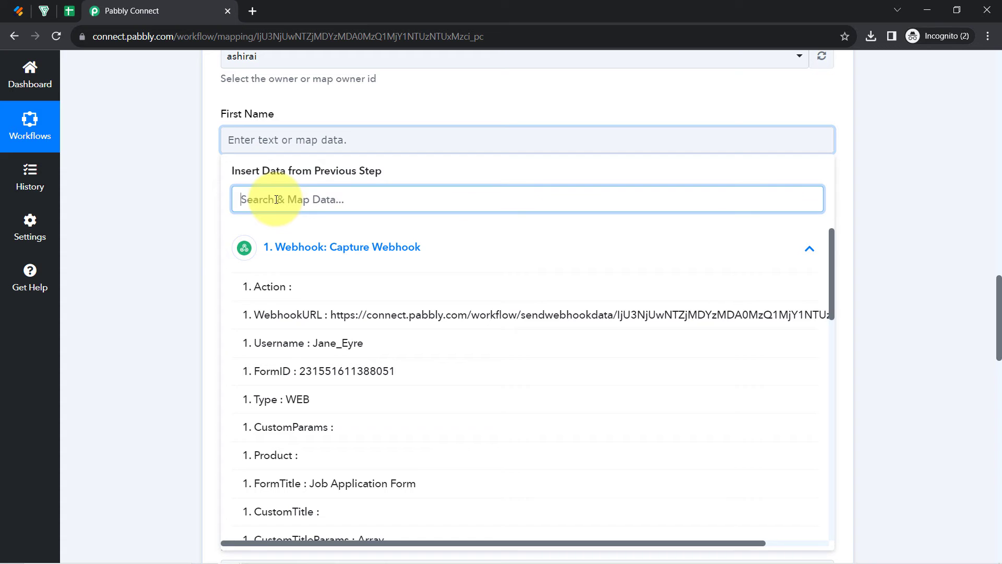
{"action": "type", "text": "dem"}
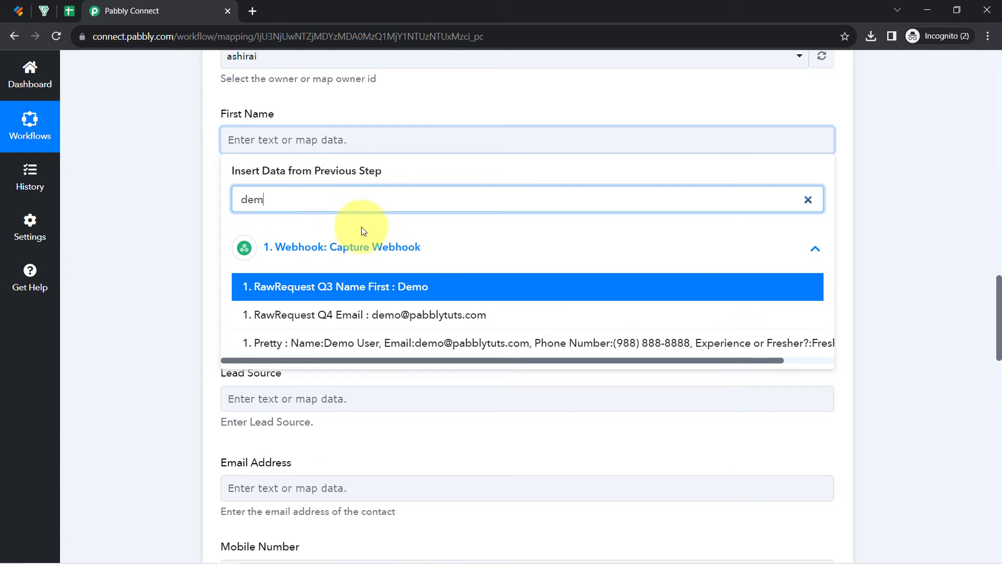
{"action": "left_click", "coordinate": [386, 288]}
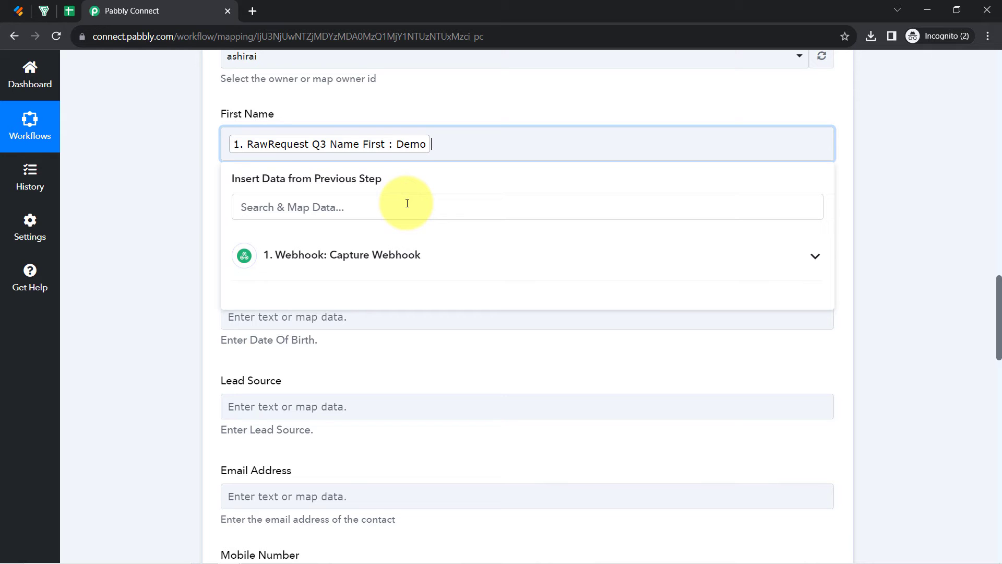
{"action": "left_click_drag", "start_coordinate": [220, 118], "coordinate": [255, 118]}
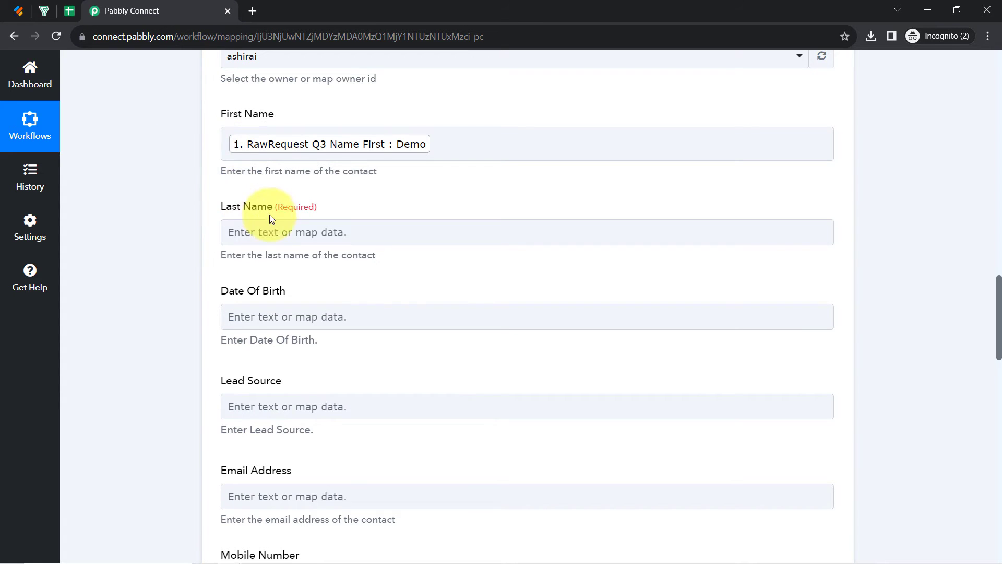
Step: Map the contact's required Last Name to the webhook's RawRequest Q3 Name Last value
{"action": "left_click", "coordinate": [264, 232]}
{"action": "left_click", "coordinate": [260, 286]}
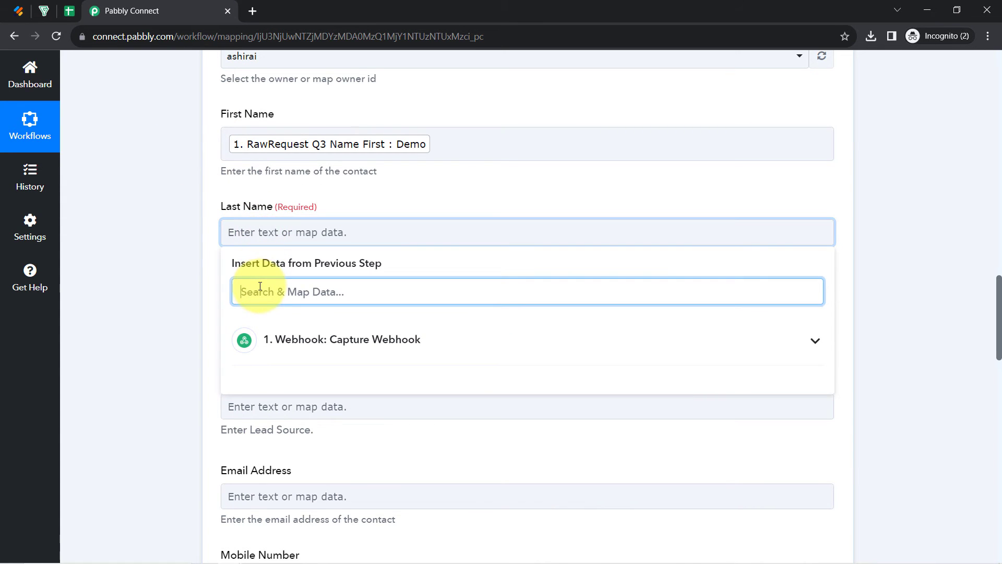
{"action": "type", "text": "use"}
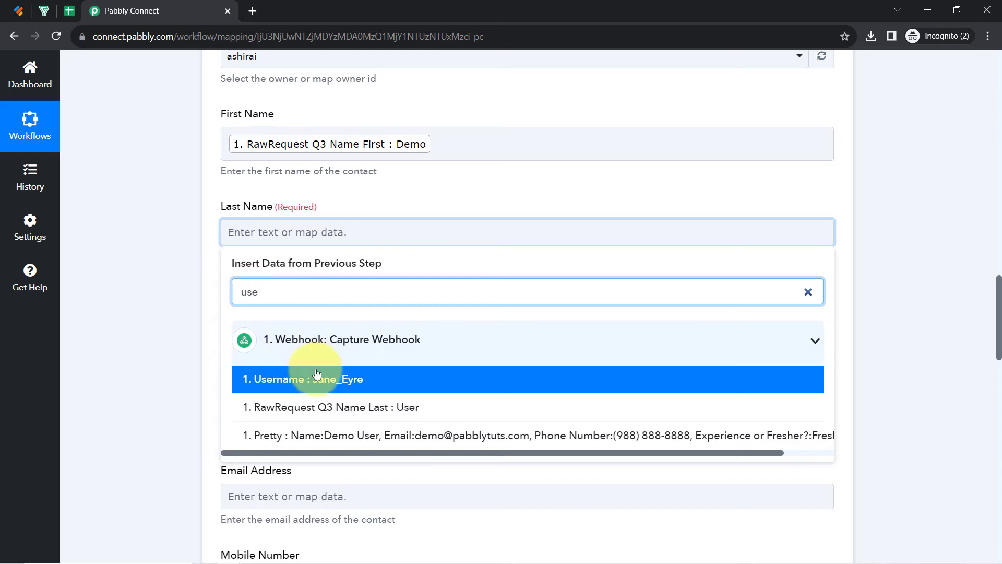
{"action": "left_click", "coordinate": [324, 408]}
{"action": "left_click", "coordinate": [148, 280]}
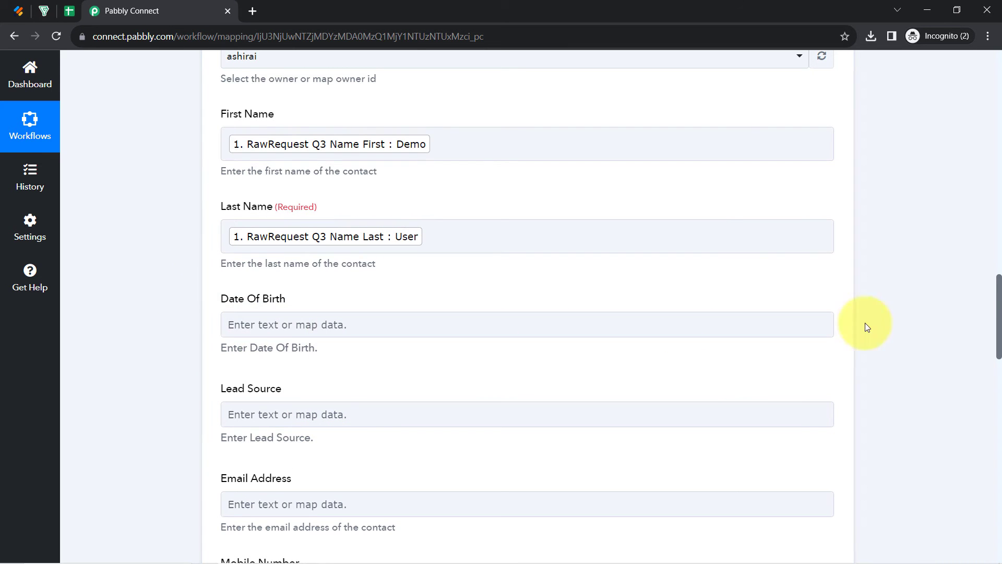
Step: Map the contact's Email Address to the webhook's RawRequest Q4 Email value
{"action": "left_click_drag", "start_coordinate": [1000, 283], "coordinate": [997, 340]}
{"action": "left_click", "coordinate": [300, 233]}
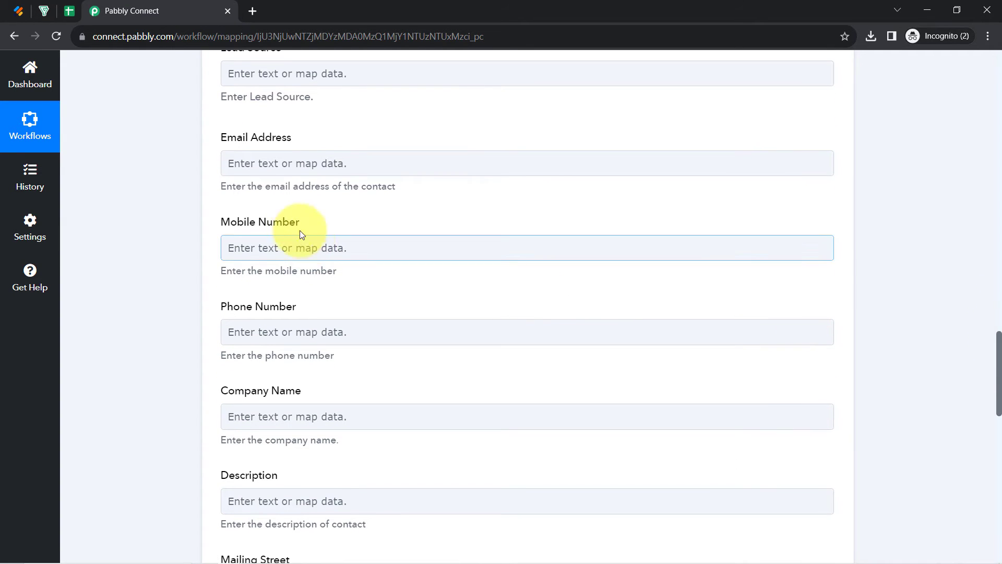
{"action": "left_click", "coordinate": [278, 164]}
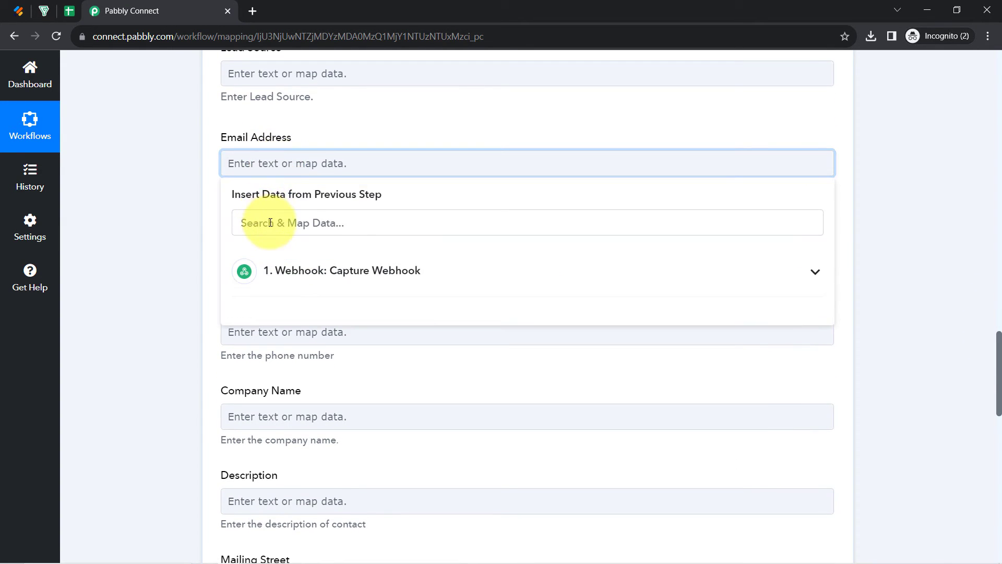
{"action": "left_click", "coordinate": [270, 222]}
{"action": "type", "text": "@"}
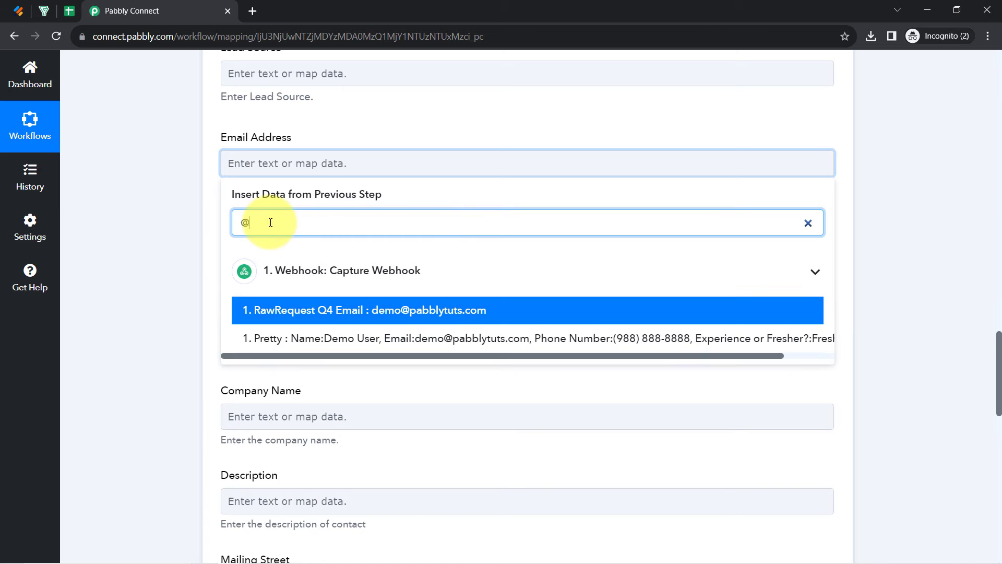
{"action": "left_click", "coordinate": [369, 313]}
{"action": "left_click", "coordinate": [181, 221]}
Step: Map the contact's Mobile Number to the webhook's RawRequest Q5 PhoneNumber Full value
{"action": "left_click", "coordinate": [354, 260]}
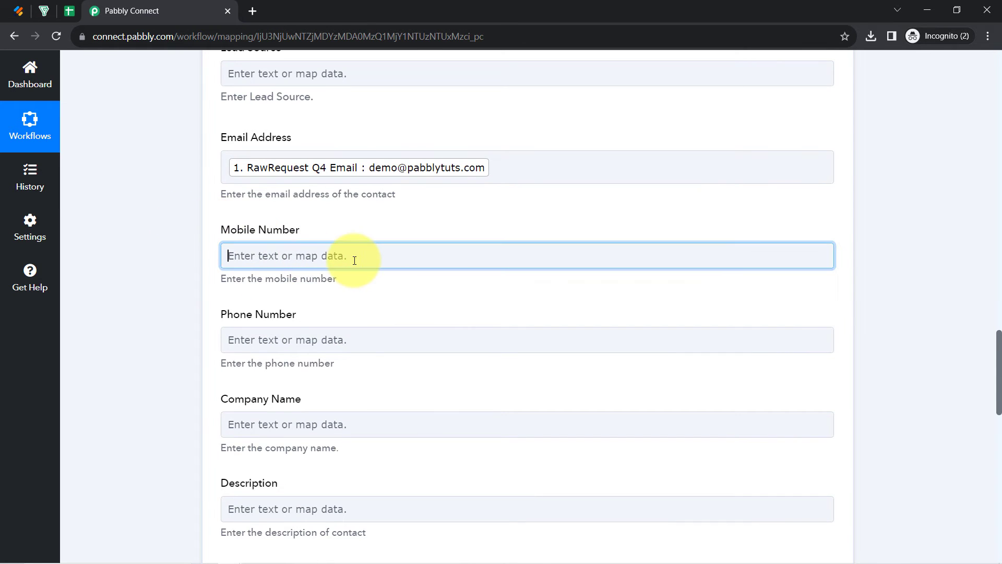
{"action": "left_click", "coordinate": [304, 320]}
{"action": "type", "text": "98"}
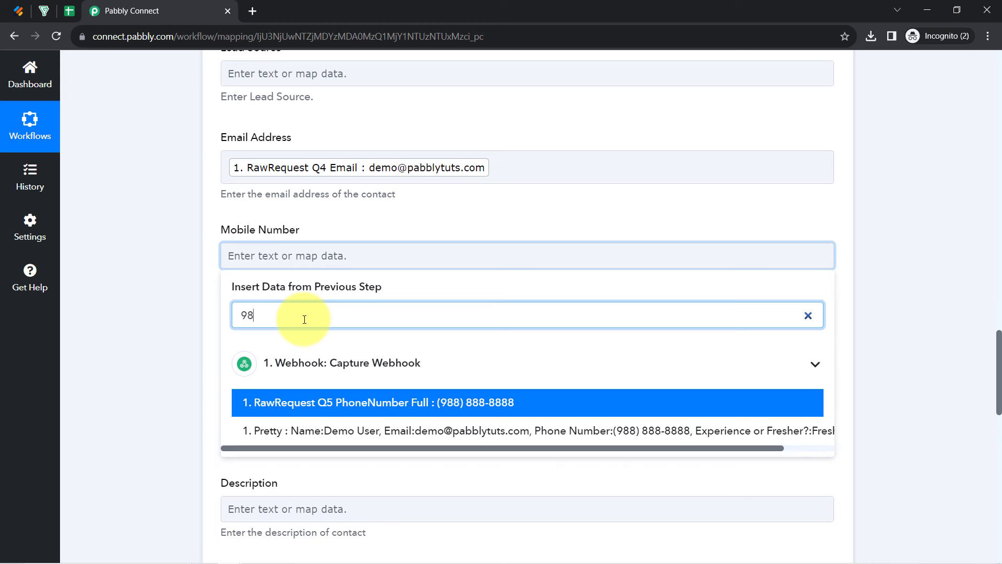
{"action": "type", "text": "8"}
{"action": "left_click", "coordinate": [331, 403]}
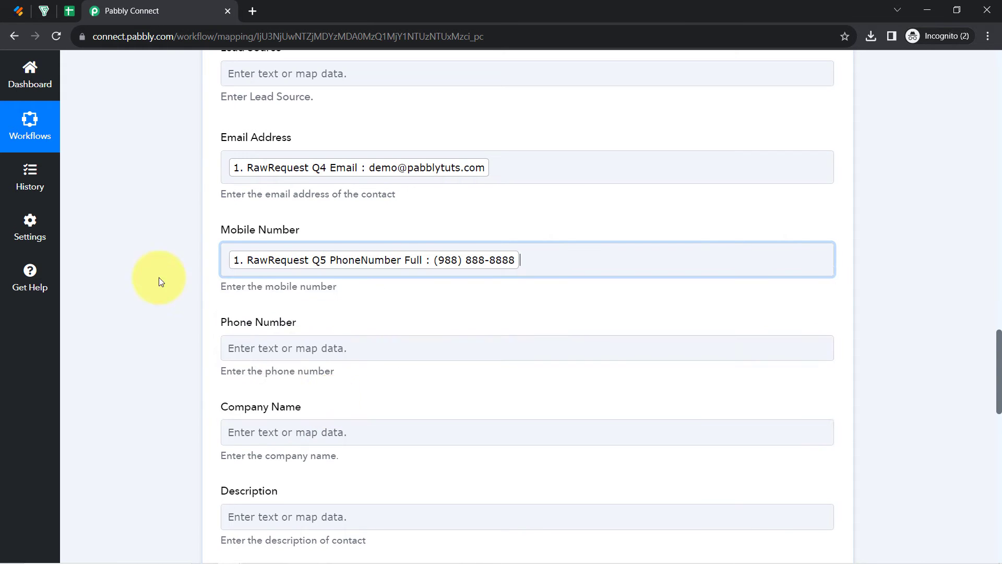
Step: Review the Jotform publish page, the captured webhook response and the remaining Create Contact fields through to the test request option
{"action": "left_click", "coordinate": [19, 10]}
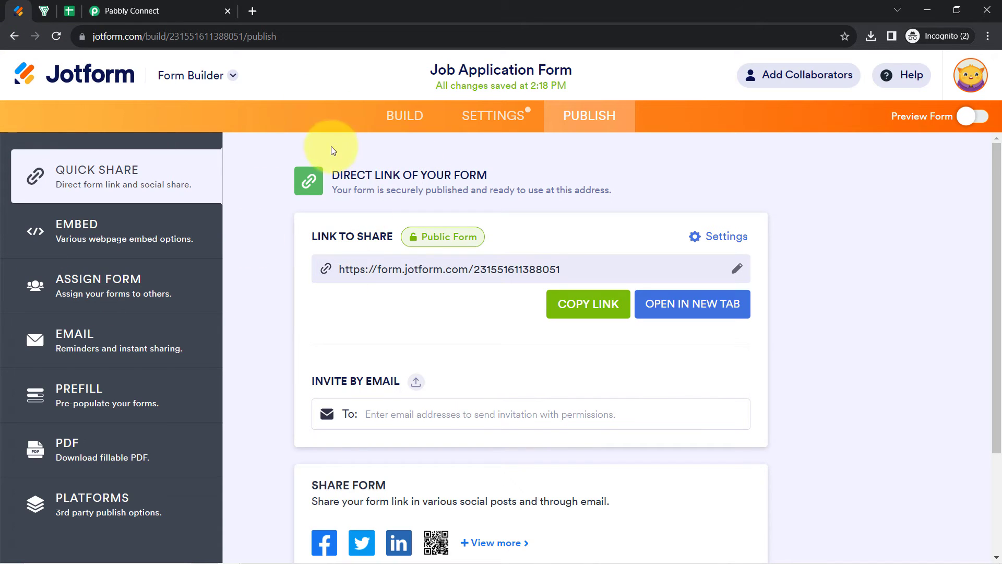
{"action": "left_click", "coordinate": [165, 12]}
{"action": "scroll", "coordinate": [172, 245], "scroll_direction": "up", "scroll_amount": 20}
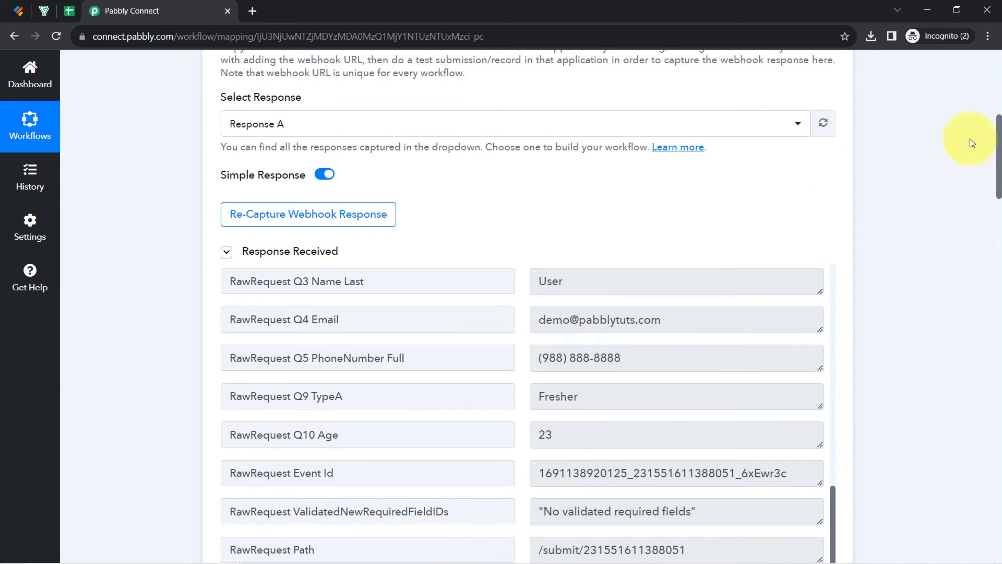
{"action": "left_click_drag", "start_coordinate": [999, 128], "coordinate": [992, 332]}
{"action": "scroll", "coordinate": [992, 332], "scroll_direction": "down", "scroll_amount": 5}
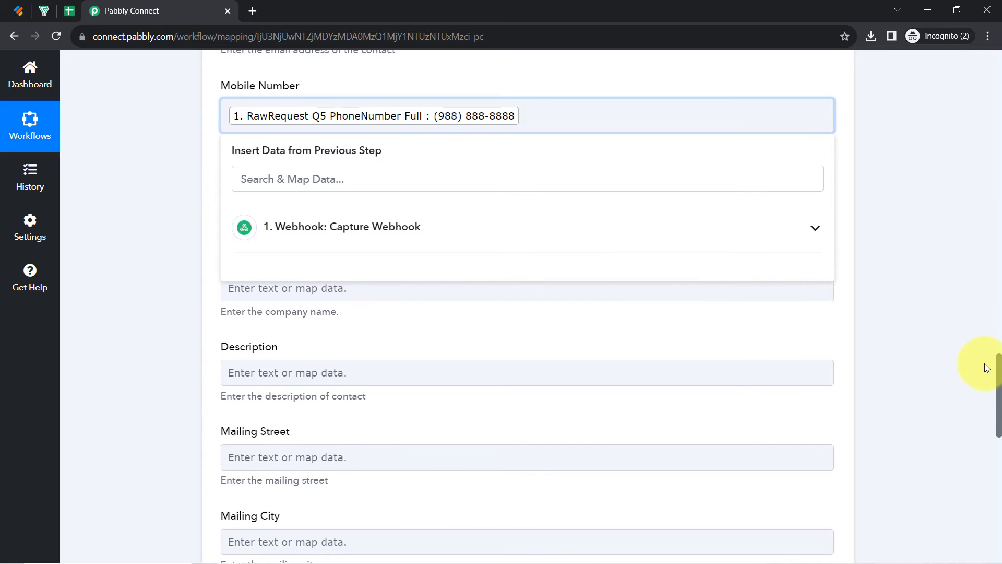
{"action": "left_click", "coordinate": [138, 222]}
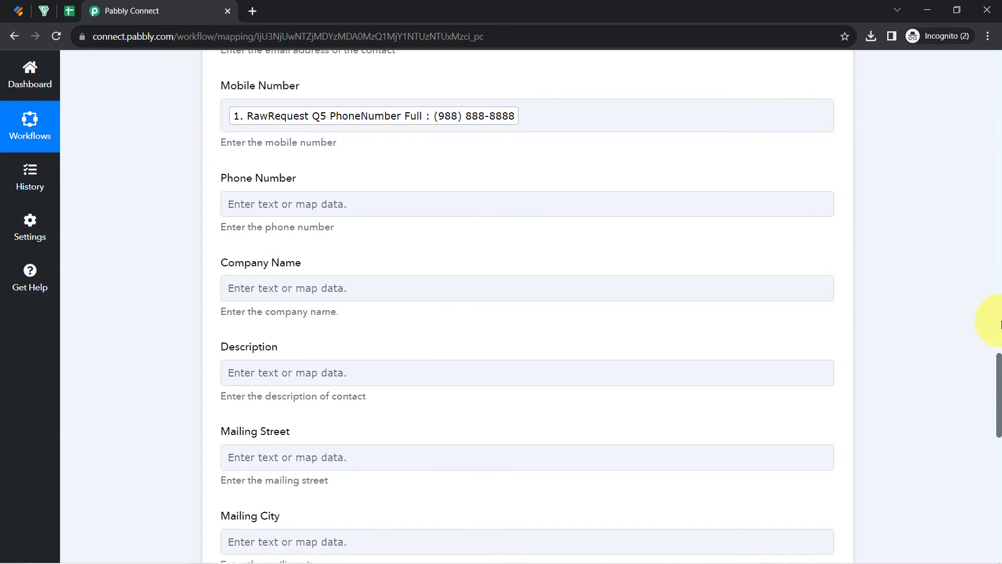
{"action": "left_click_drag", "start_coordinate": [998, 375], "coordinate": [966, 501]}
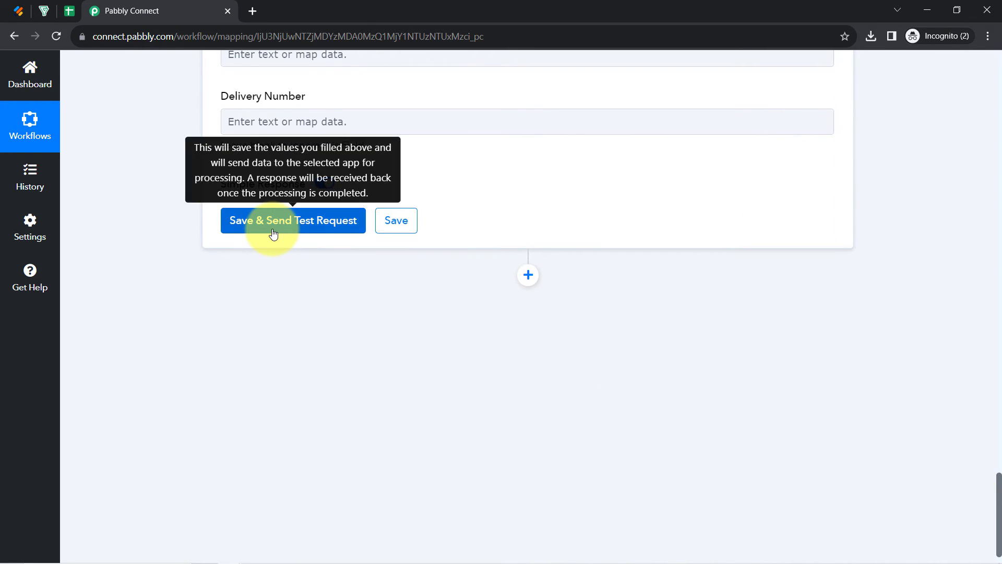
Step: Save the Create Contact action, send its test request to Zoho Bigin, and check the response code
{"action": "left_click", "coordinate": [44, 10]}
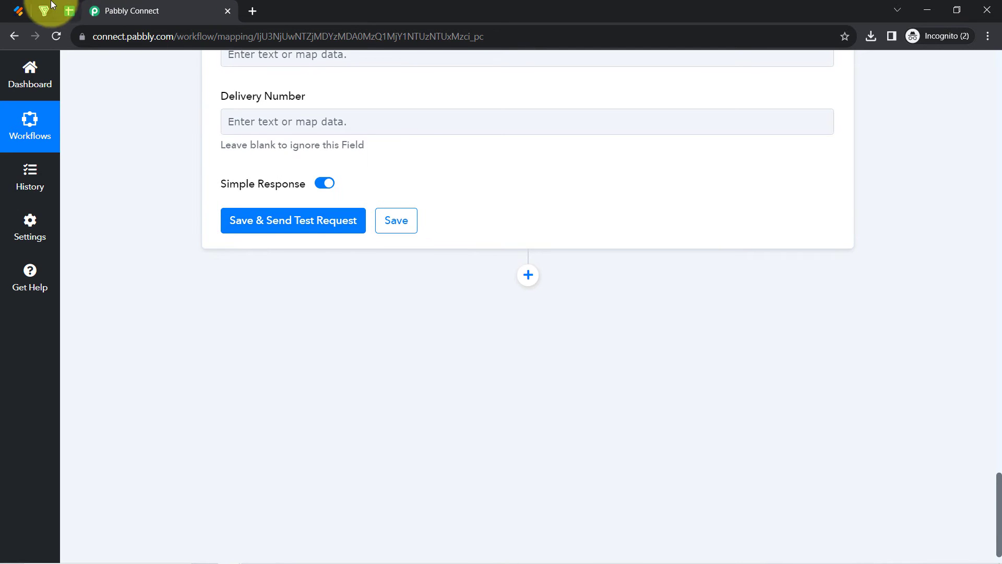
{"action": "left_click", "coordinate": [131, 10]}
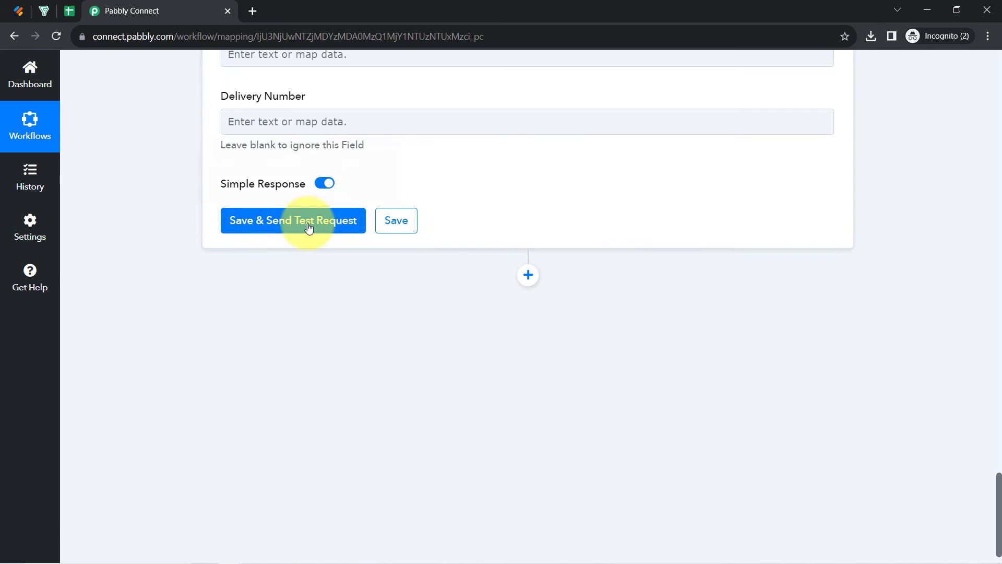
{"action": "left_click", "coordinate": [300, 222]}
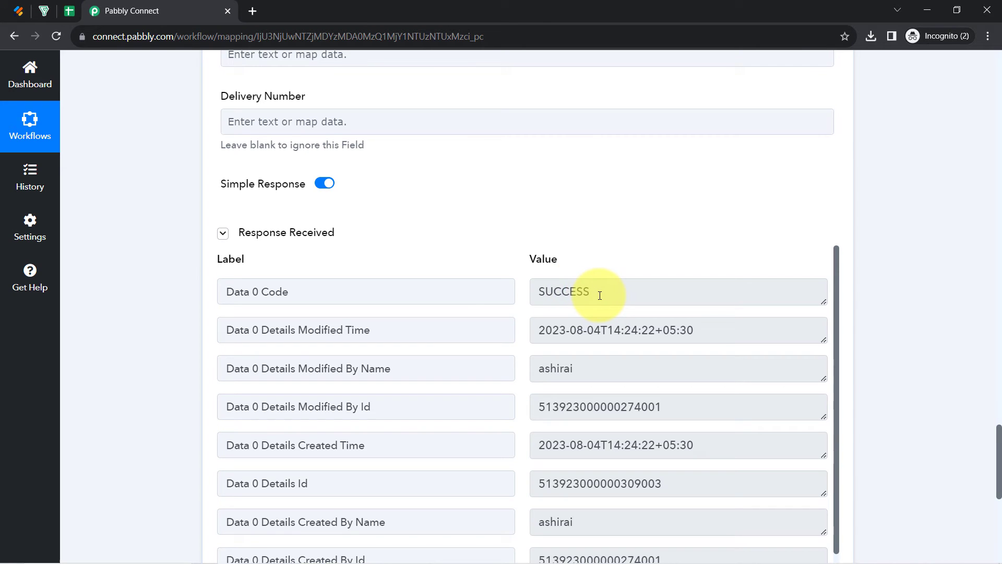
{"action": "left_click_drag", "start_coordinate": [600, 295], "coordinate": [555, 294]}
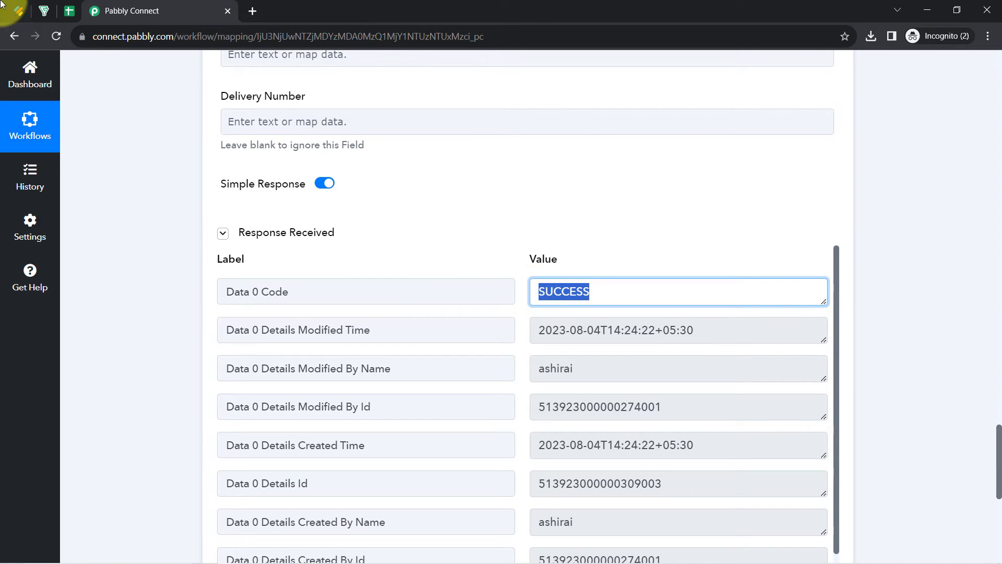
Step: Check the Zoho Bigin contacts list for the test contact and compare it with the Jotform form and the workflow
{"action": "left_click", "coordinate": [18, 11]}
{"action": "left_click", "coordinate": [43, 10]}
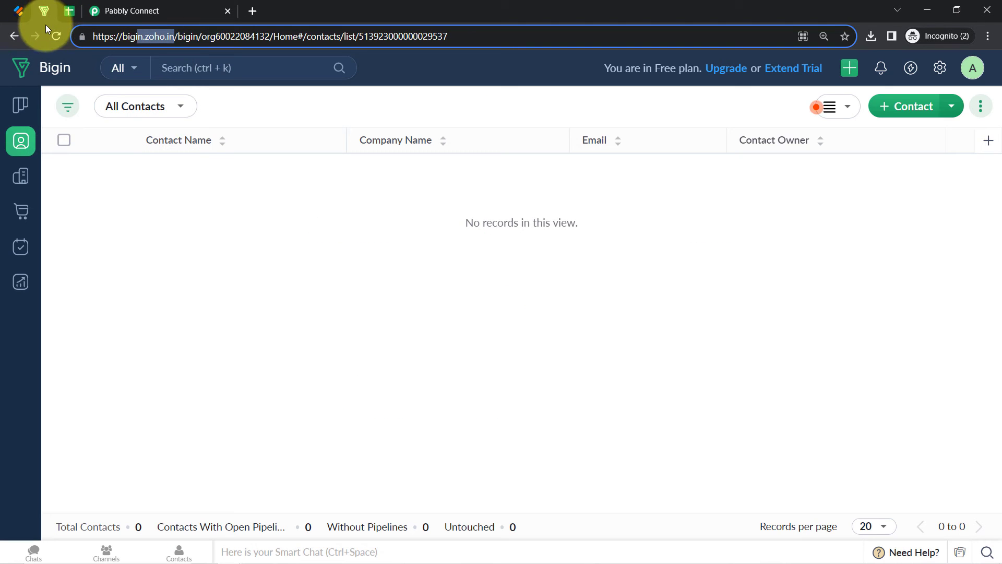
{"action": "left_click", "coordinate": [61, 34]}
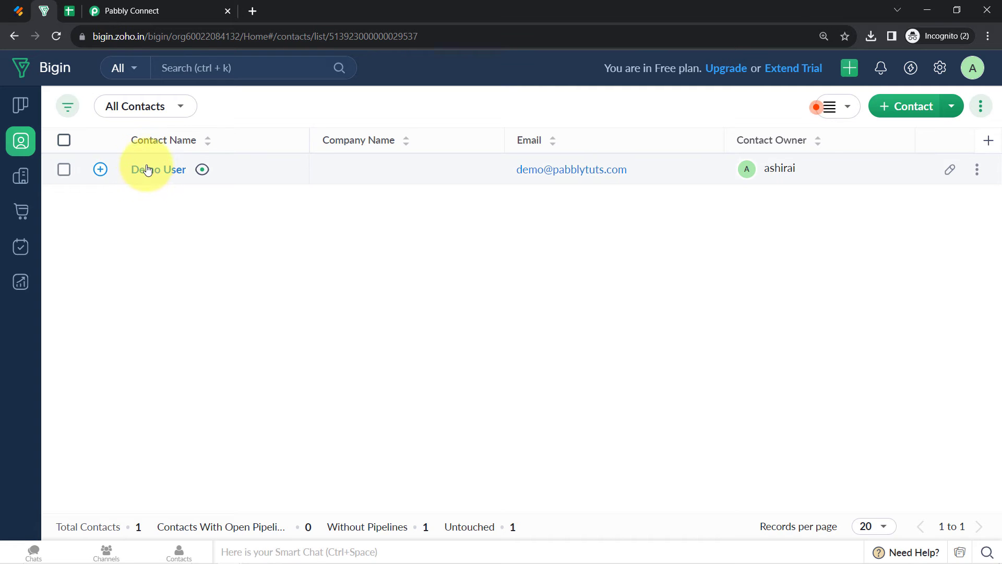
{"action": "left_click_drag", "start_coordinate": [95, 36], "coordinate": [203, 37]}
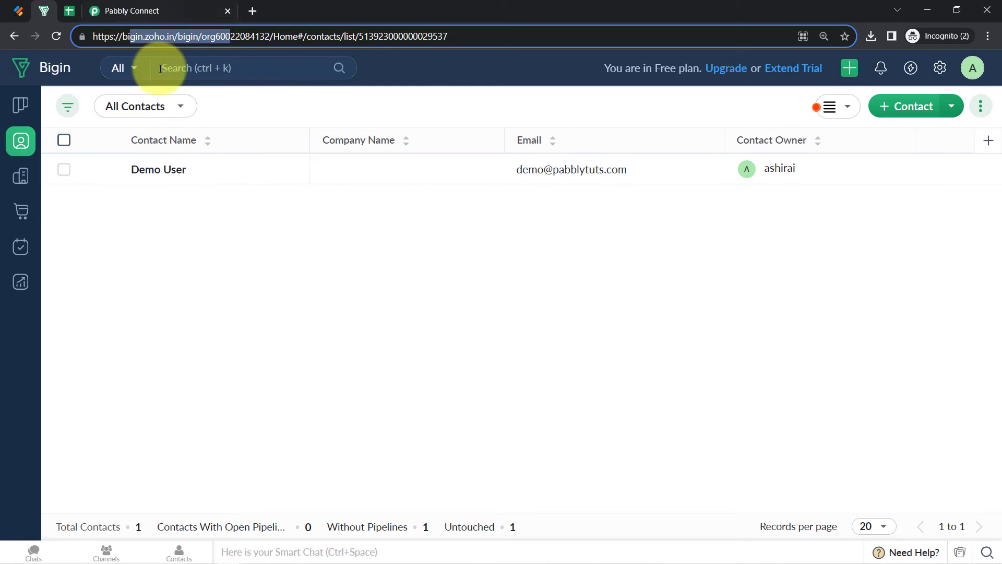
{"action": "left_click", "coordinate": [157, 10]}
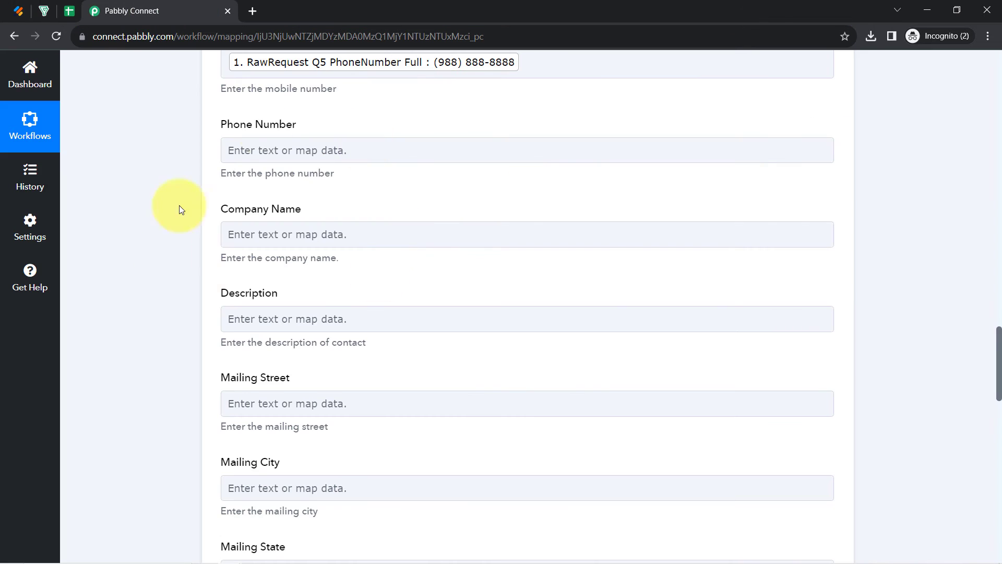
{"action": "left_click", "coordinate": [44, 11]}
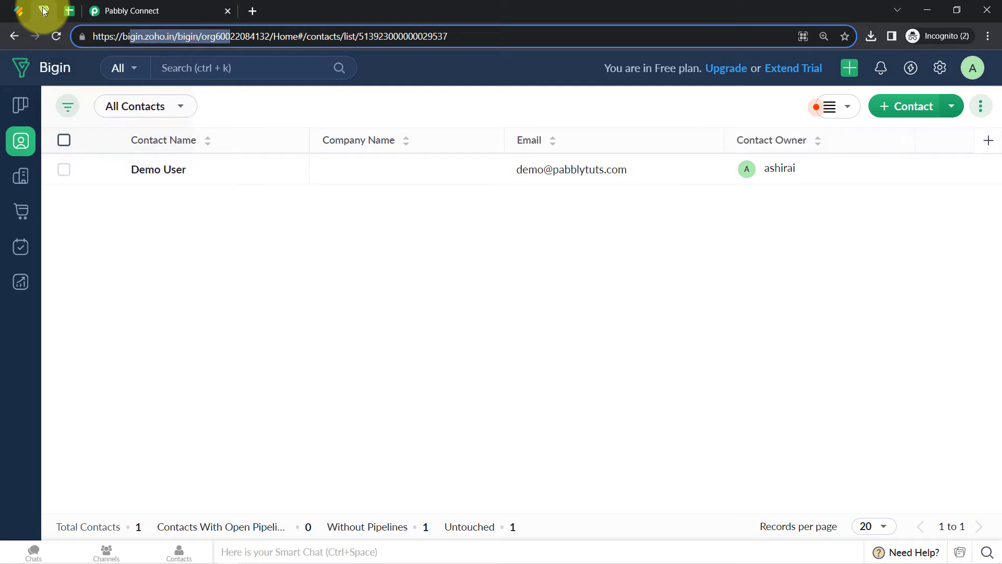
{"action": "left_click", "coordinate": [17, 10]}
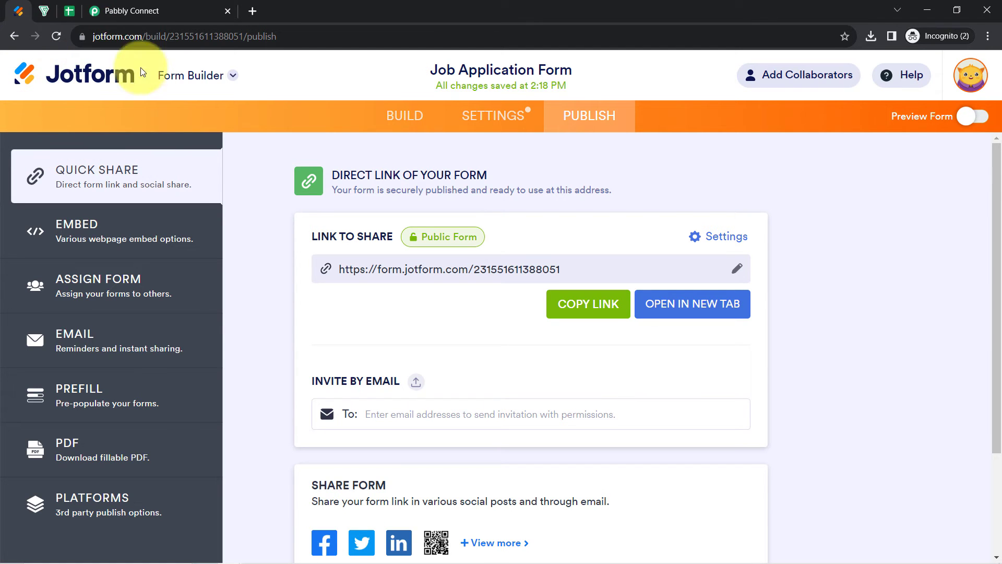
{"action": "left_click", "coordinate": [44, 10]}
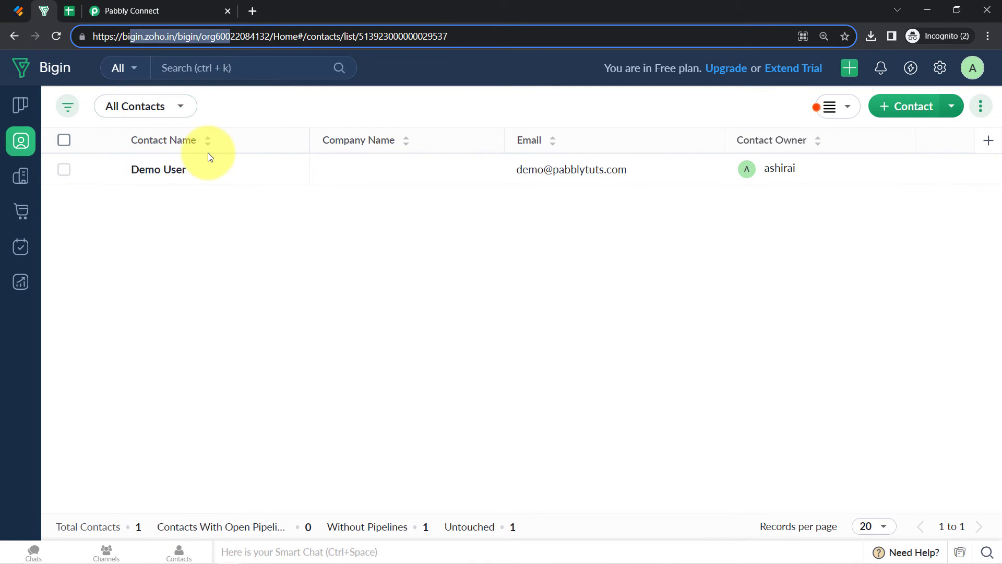
{"action": "left_click", "coordinate": [145, 11]}
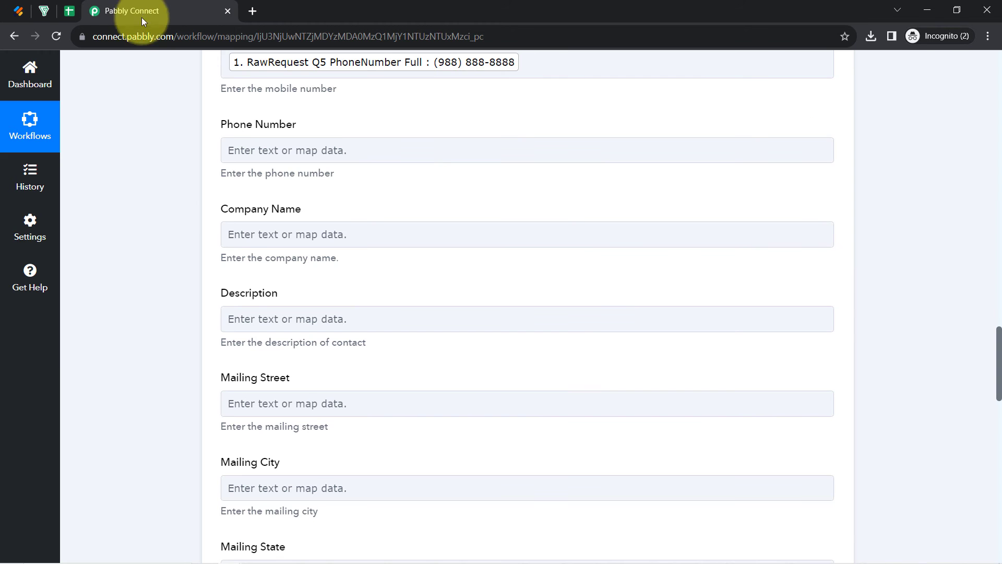
{"action": "scroll", "coordinate": [152, 325], "scroll_direction": "down", "scroll_amount": 10}
Step: Examine the header columns of the All New Contacts spreadsheet in Google Sheets, from First Name through Experience/Fresher
{"action": "left_click", "coordinate": [63, 17]}
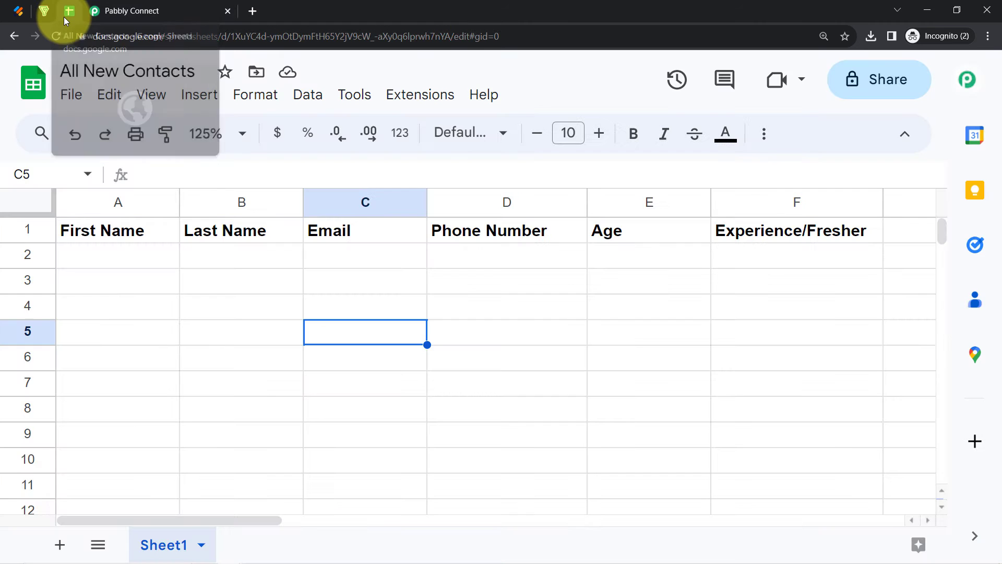
{"action": "left_click", "coordinate": [166, 308]}
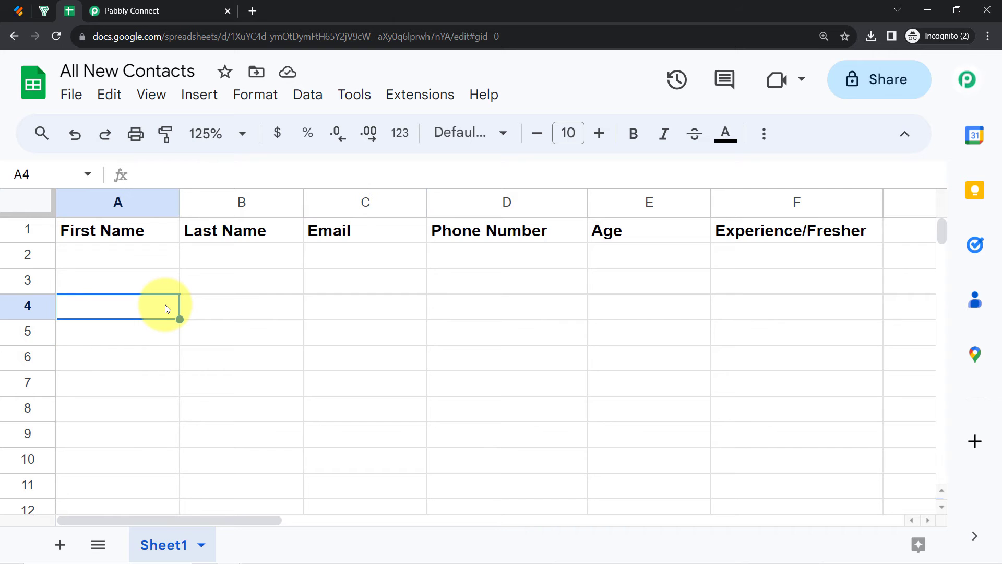
{"action": "left_click", "coordinate": [135, 206]}
{"action": "left_click", "coordinate": [223, 202]}
{"action": "left_click", "coordinate": [365, 202]}
{"action": "left_click", "coordinate": [452, 195]}
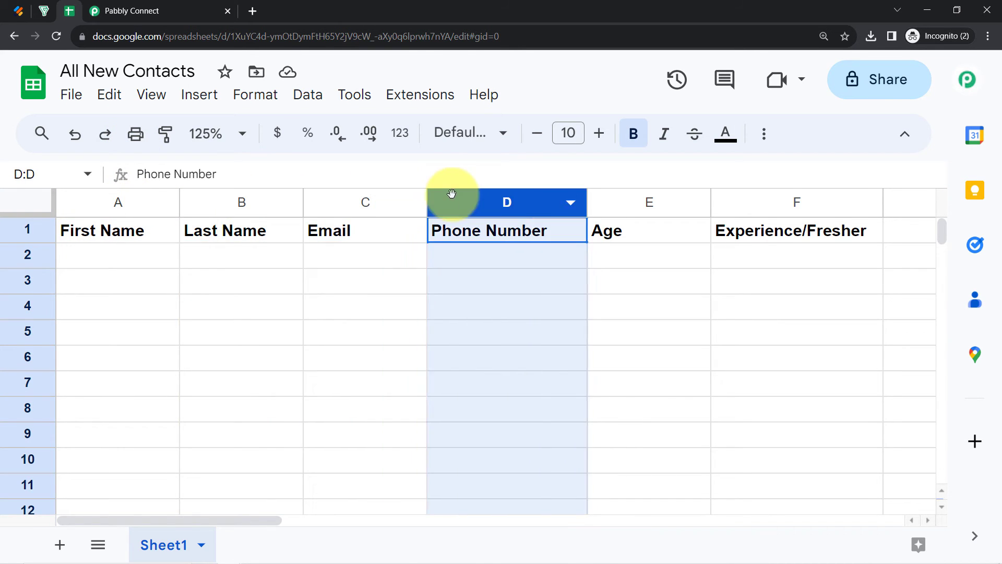
{"action": "left_click", "coordinate": [622, 202]}
{"action": "left_click", "coordinate": [753, 196]}
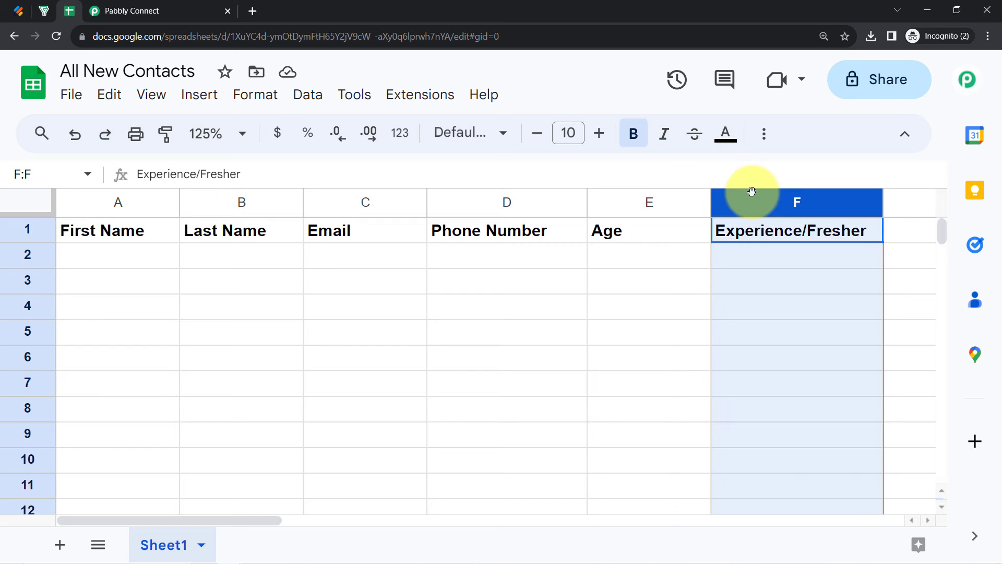
{"action": "left_click", "coordinate": [557, 293]}
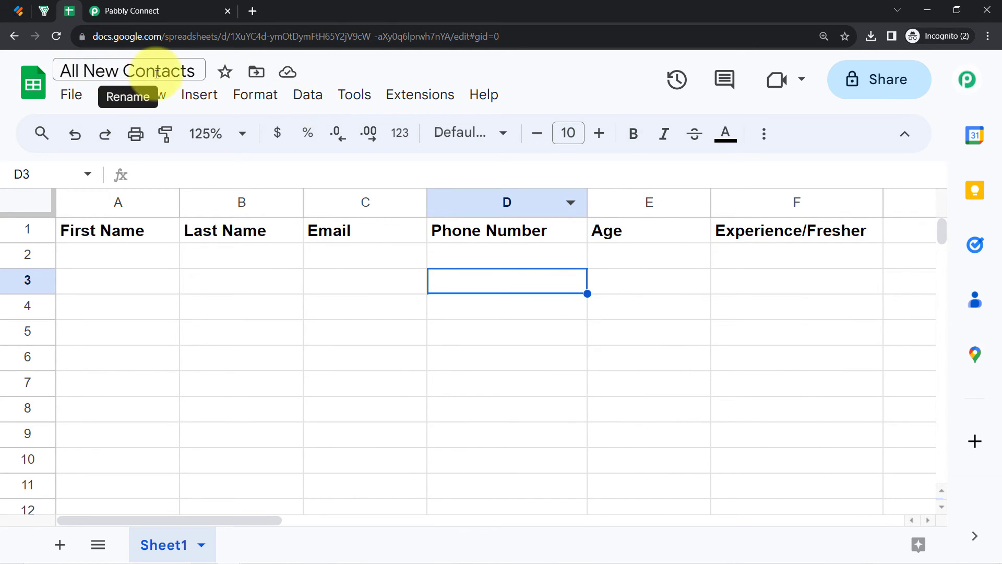
Step: Rename the spreadsheet as All New Contacts/Applicants
{"action": "left_click", "coordinate": [195, 71]}
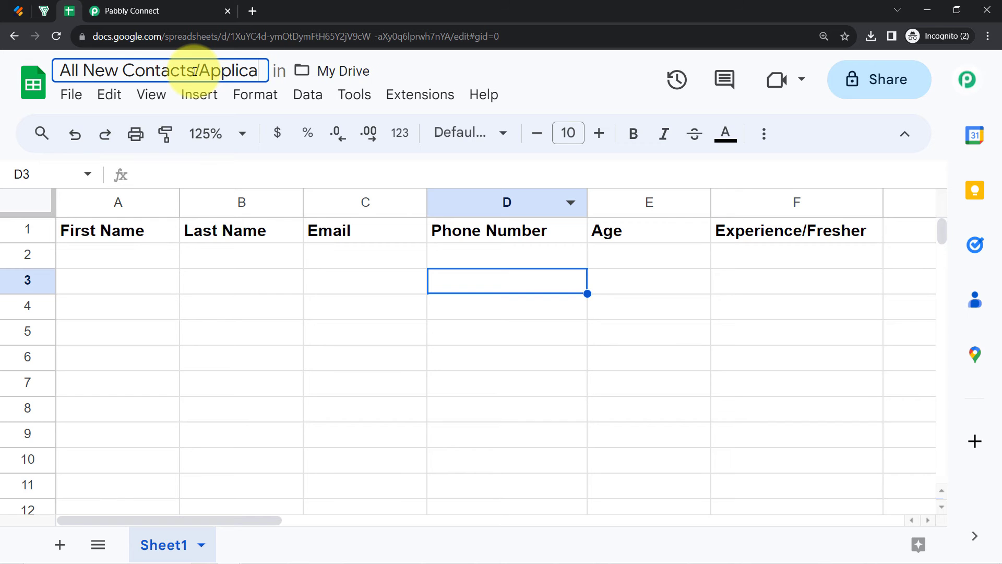
{"action": "left_click", "coordinate": [211, 336]}
Step: Add a Google Sheets action with the Add New Row event after the Bigin action in Pabbly Connect, and open its account connection
{"action": "left_click", "coordinate": [121, 6]}
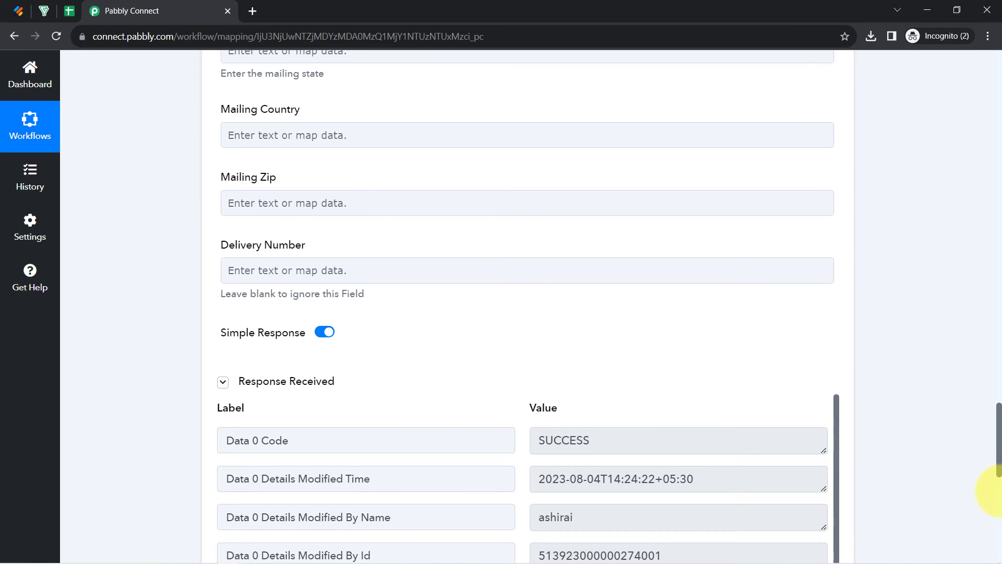
{"action": "left_click_drag", "start_coordinate": [999, 424], "coordinate": [1000, 517]}
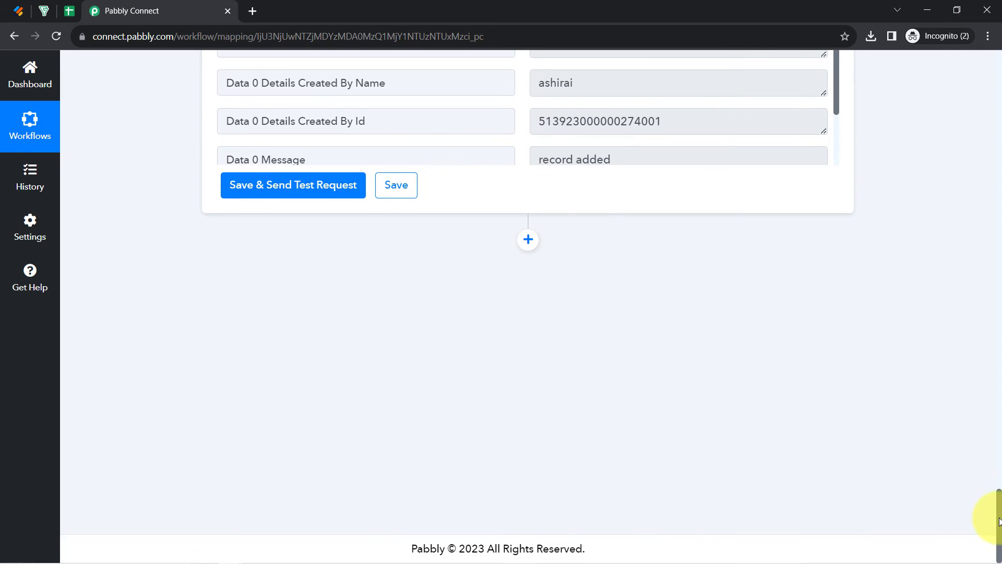
{"action": "left_click", "coordinate": [526, 242]}
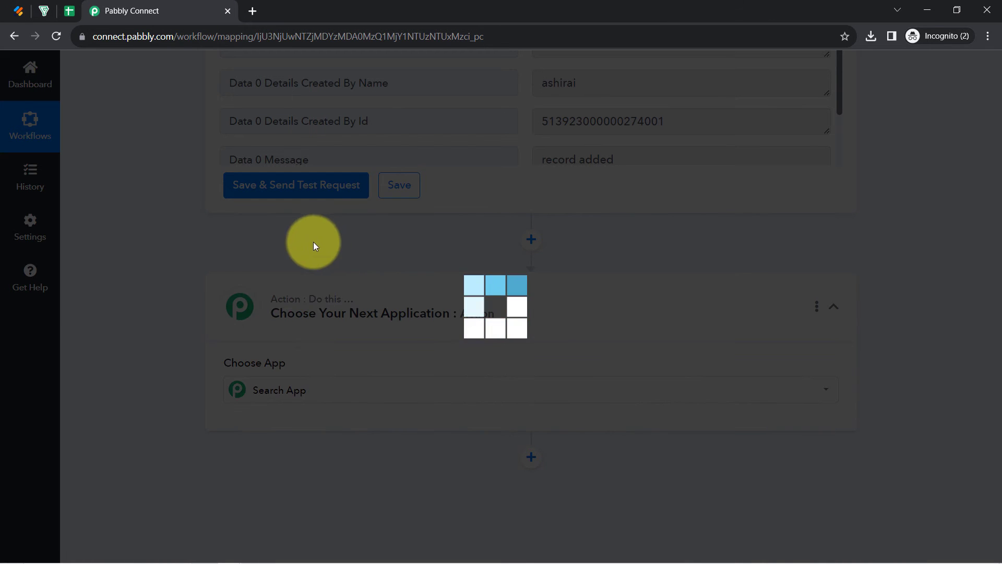
{"action": "left_click", "coordinate": [274, 392]}
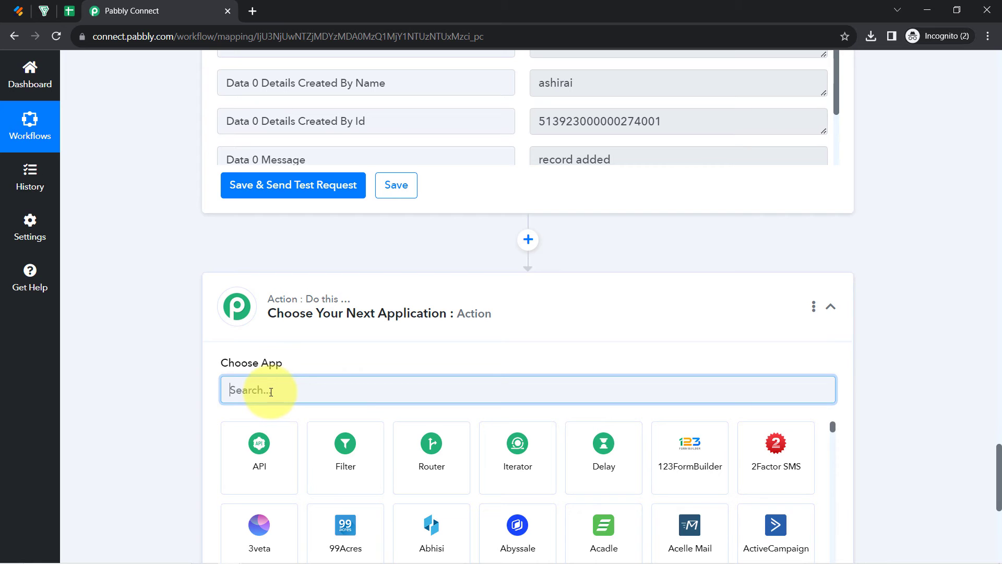
{"action": "type", "text": "shee"}
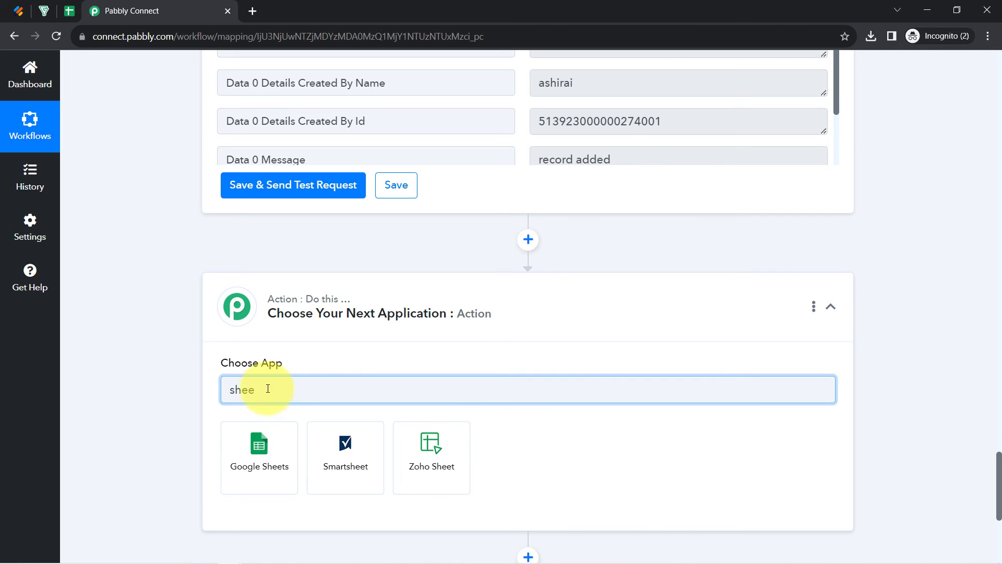
{"action": "left_click", "coordinate": [239, 434]}
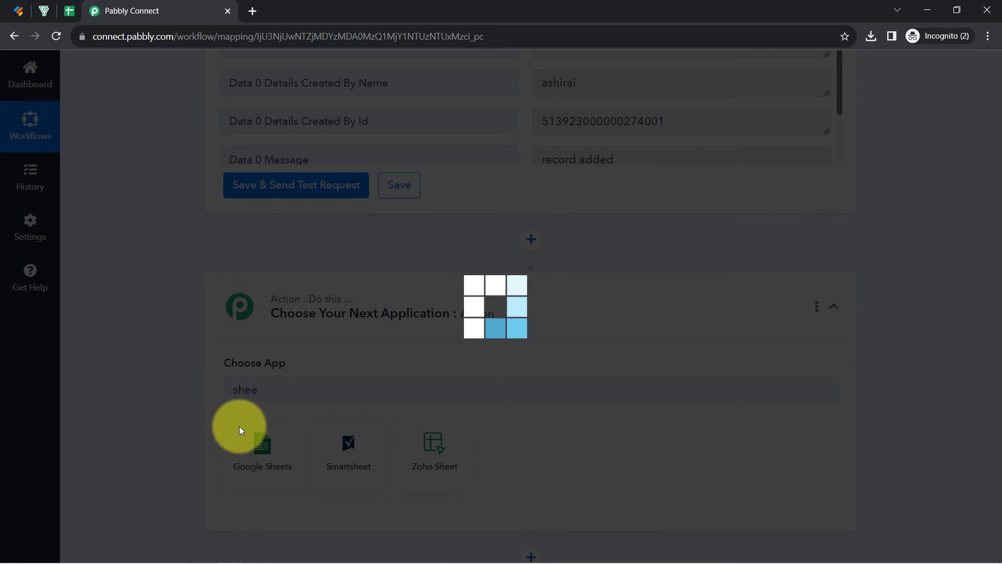
{"action": "scroll", "coordinate": [197, 338], "scroll_direction": "down", "scroll_amount": 3}
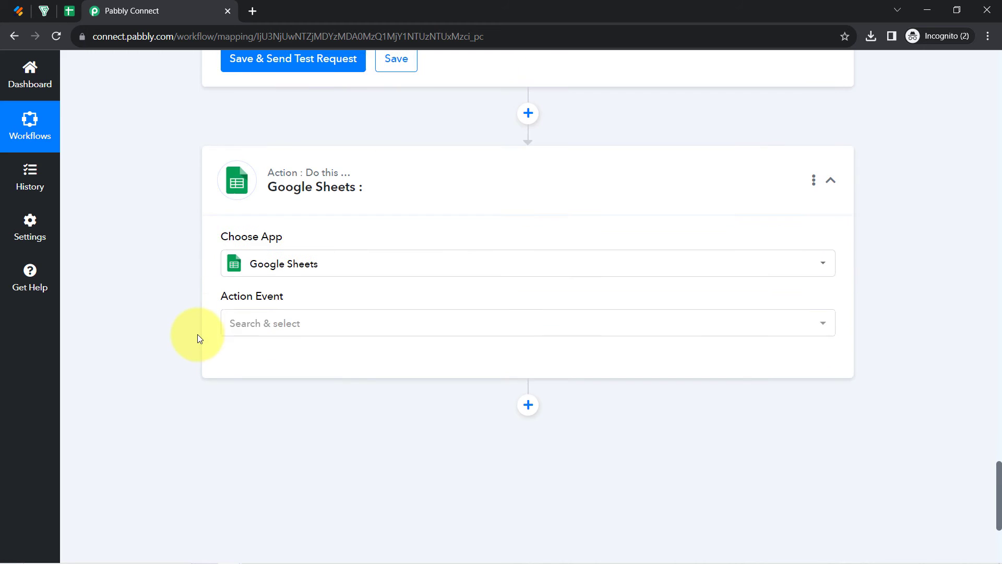
{"action": "left_click", "coordinate": [245, 320]}
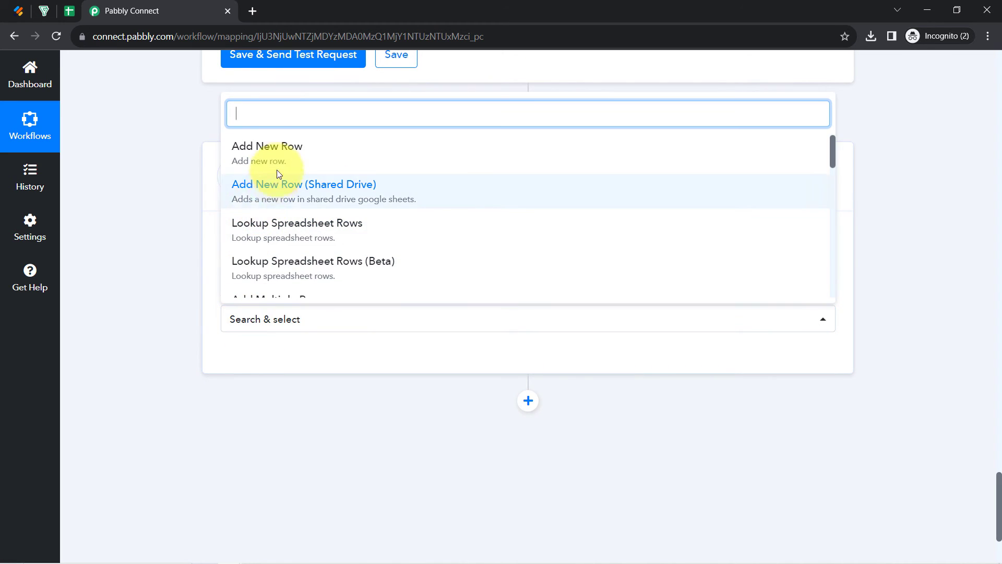
{"action": "left_click", "coordinate": [266, 153]}
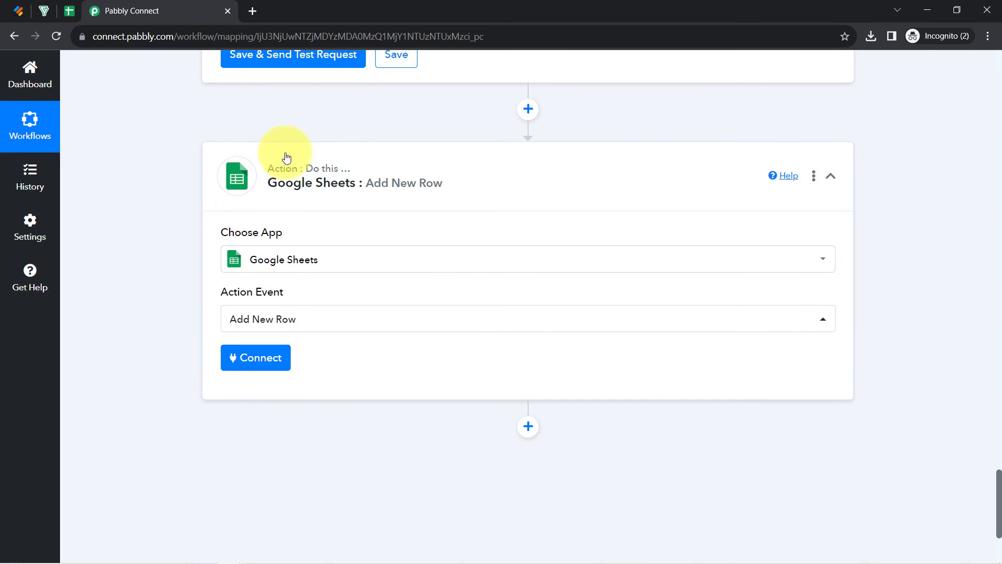
{"action": "left_click", "coordinate": [253, 360]}
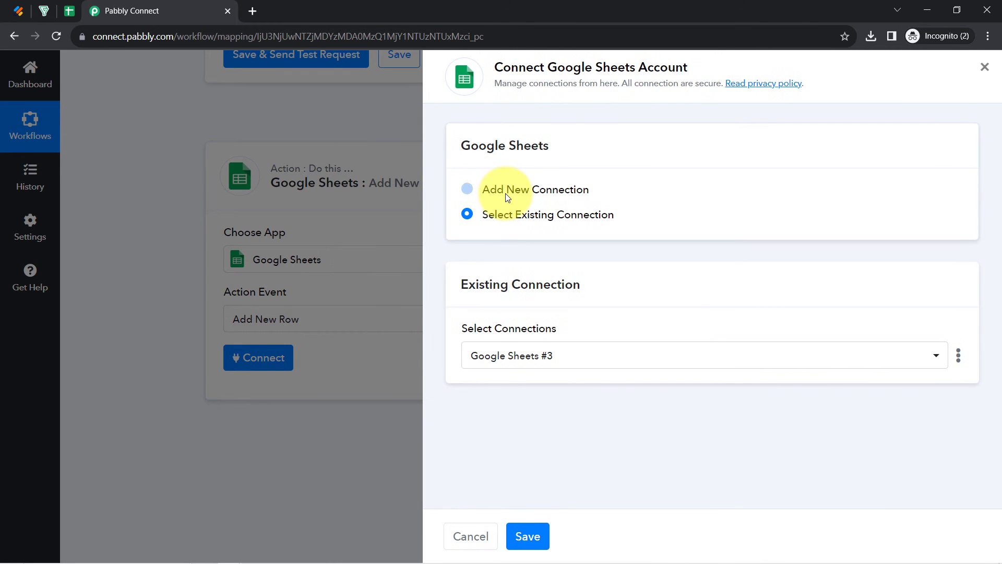
{"action": "left_click", "coordinate": [506, 193]}
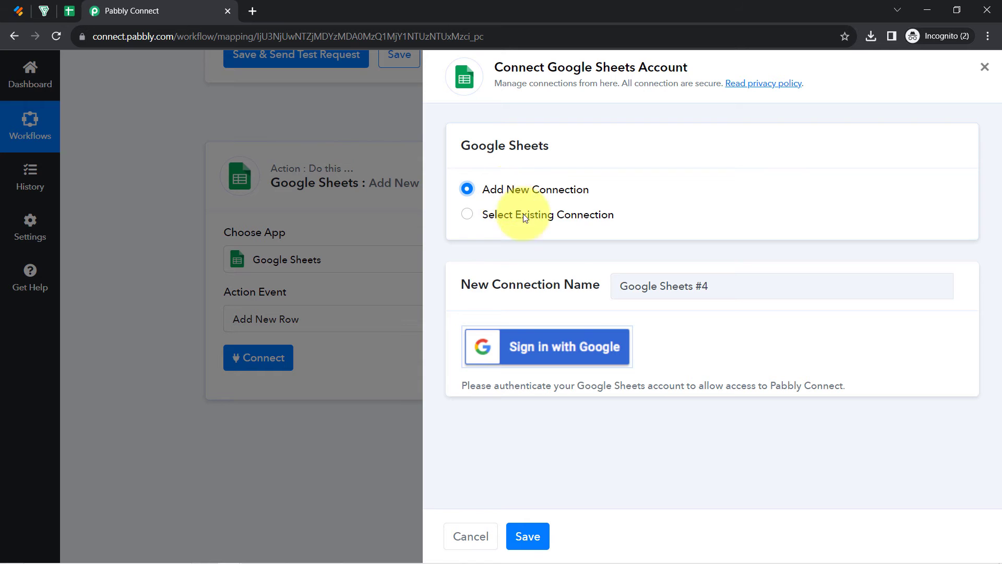
{"action": "left_click", "coordinate": [549, 360]}
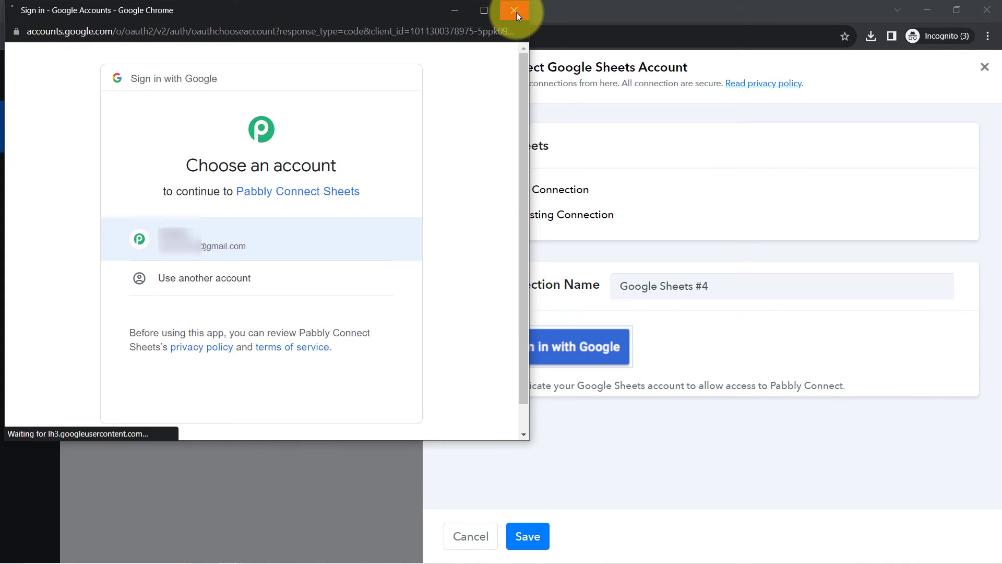
{"action": "left_click", "coordinate": [516, 12]}
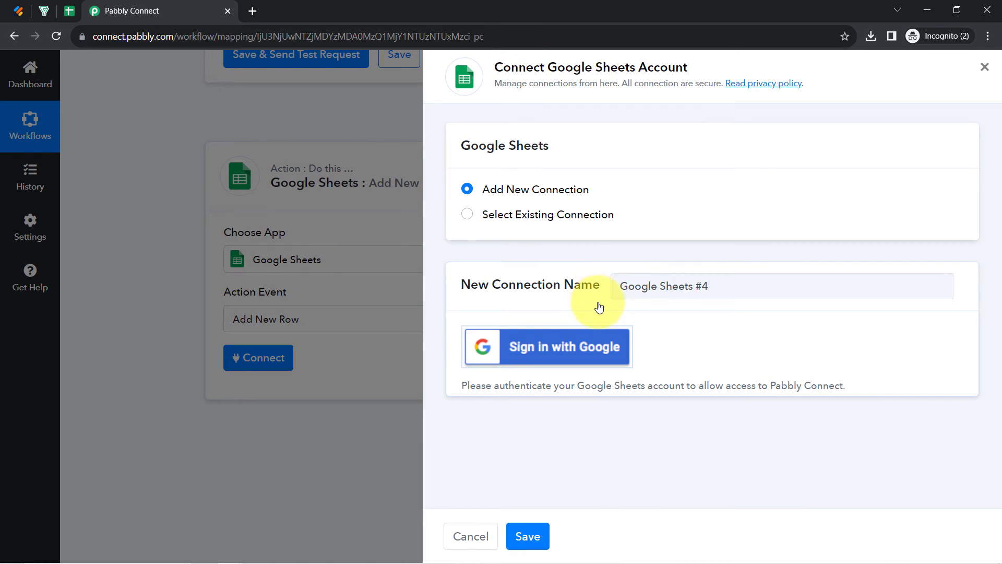
Step: Connect the Add New Row action through the existing connection Google Sheets #3
{"action": "left_click", "coordinate": [547, 217]}
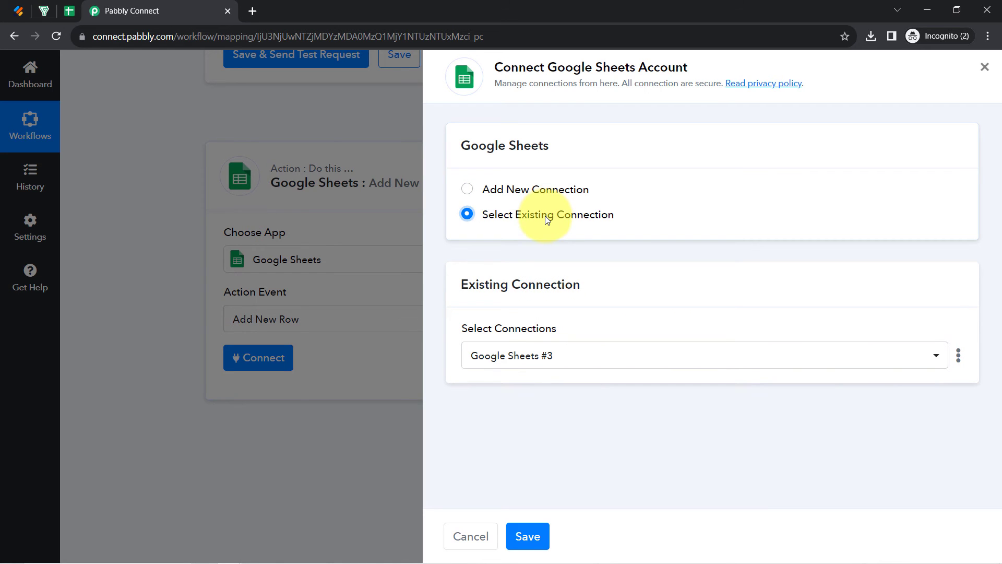
{"action": "left_click", "coordinate": [528, 537]}
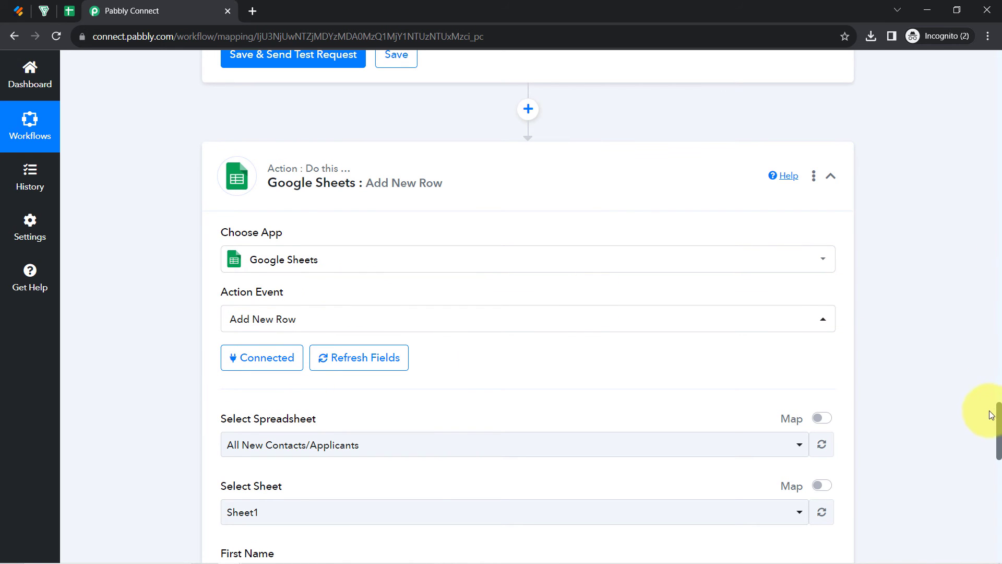
Step: Select All New Contacts/Applicants as the spreadsheet for the Add New Row action, checking its title in Google Sheets
{"action": "left_click_drag", "start_coordinate": [1000, 415], "coordinate": [997, 451]}
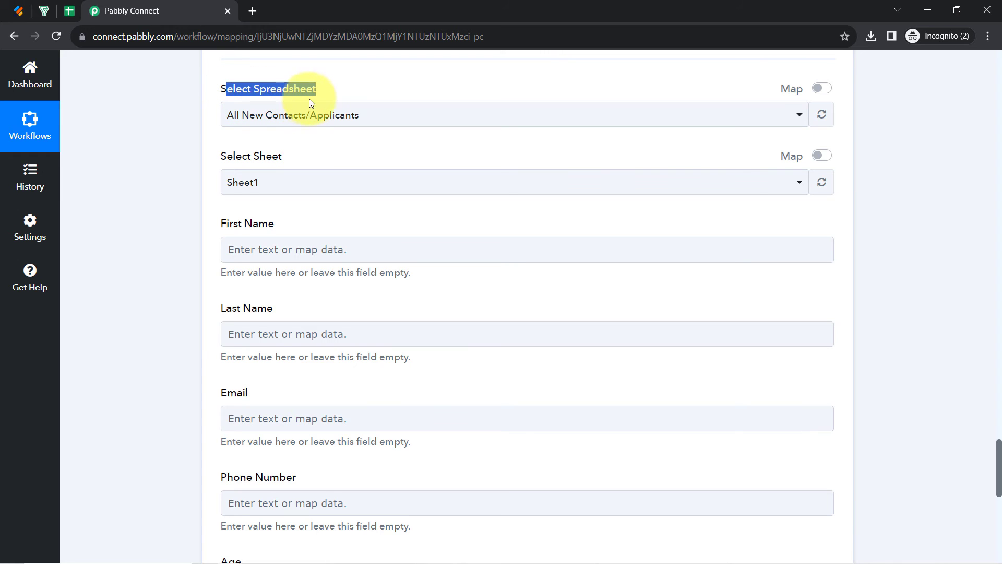
{"action": "left_click", "coordinate": [300, 111]}
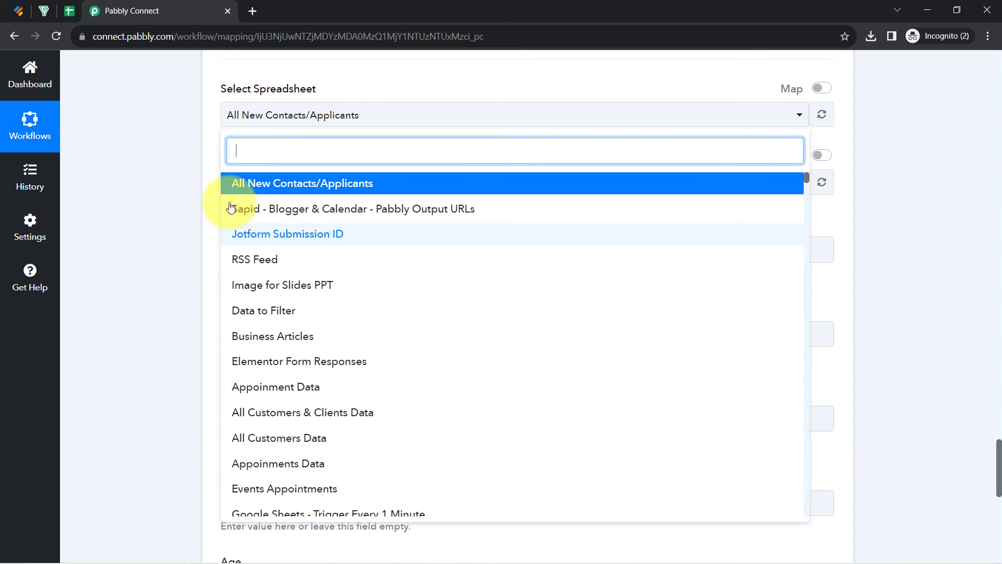
{"action": "left_click", "coordinate": [72, 11]}
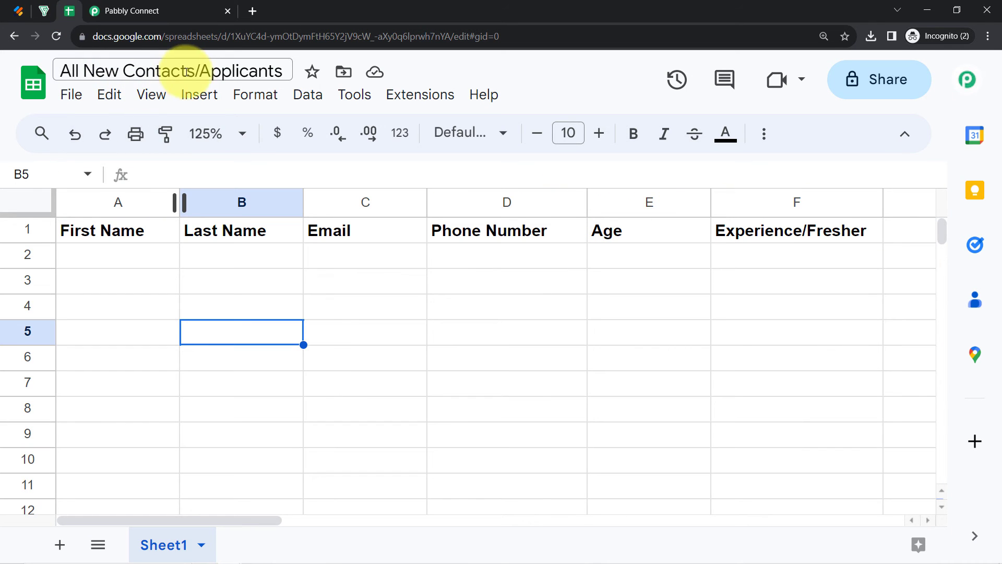
{"action": "left_click_drag", "start_coordinate": [221, 71], "coordinate": [272, 74]}
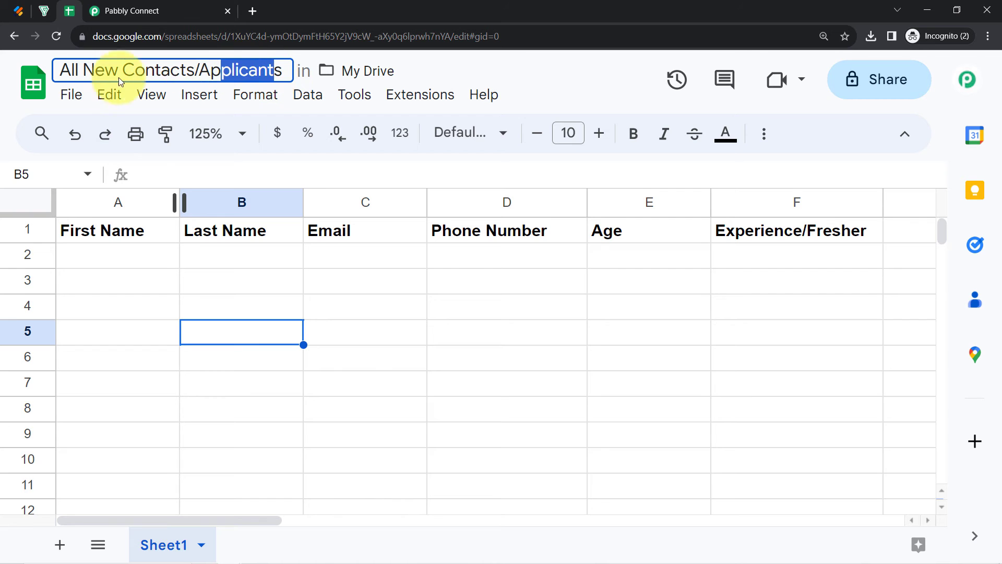
{"action": "key", "text": "Escape"}
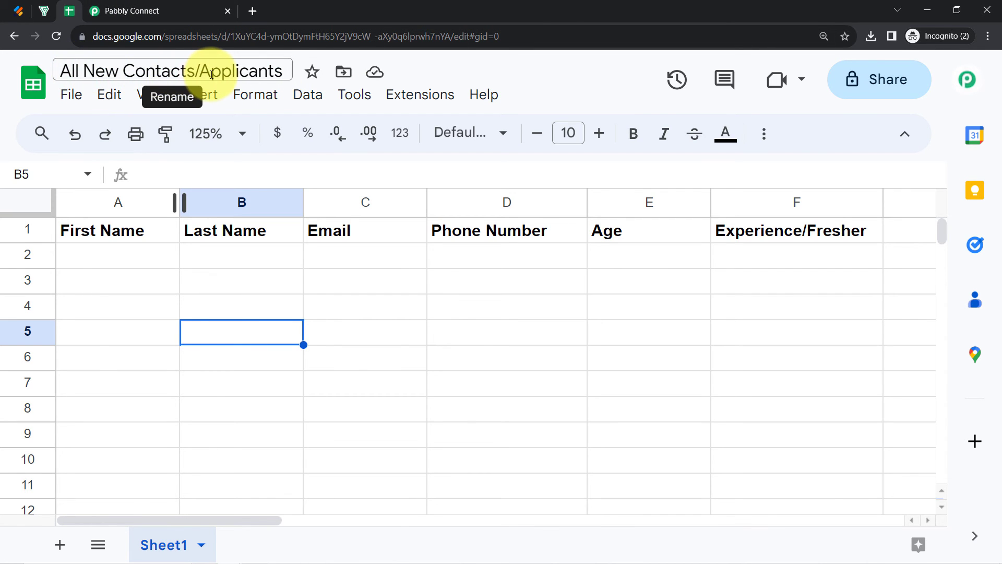
{"action": "left_click", "coordinate": [131, 11]}
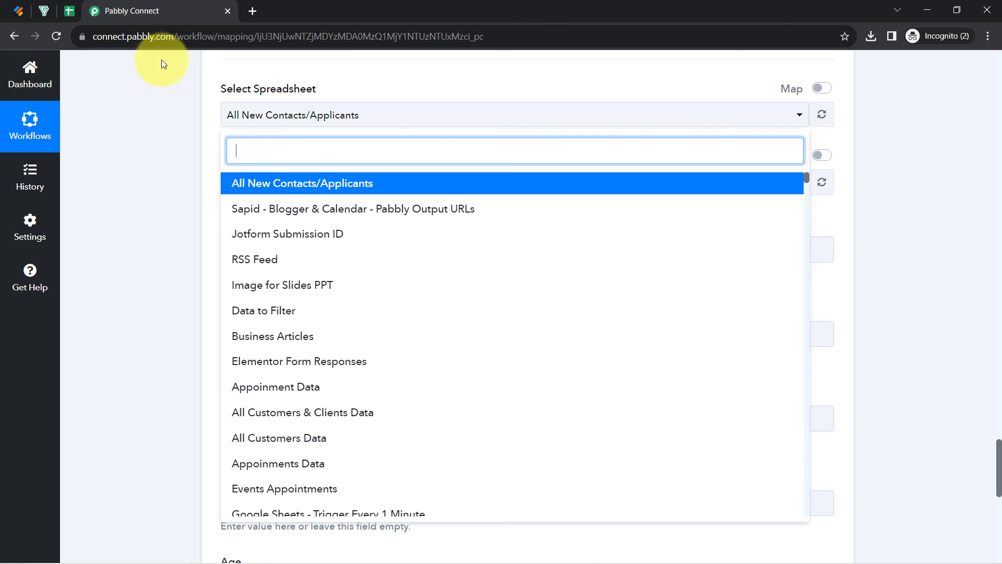
{"action": "left_click", "coordinate": [300, 189]}
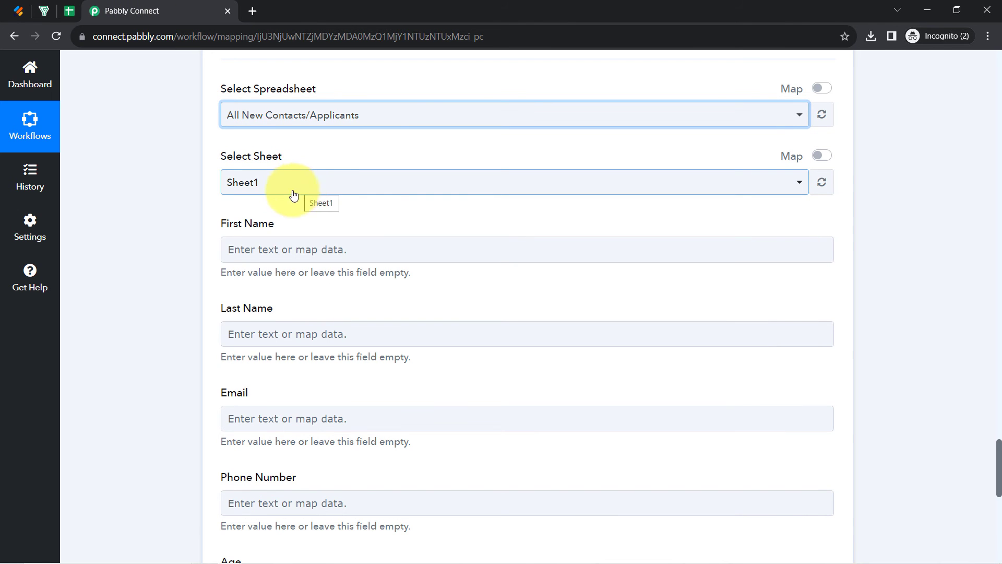
Step: Compare the Sheet1 tab and its header columns in Google Sheets with the Add New Row fields in Pabbly Connect, from First Name through Experience/Fresher
{"action": "left_click", "coordinate": [69, 11]}
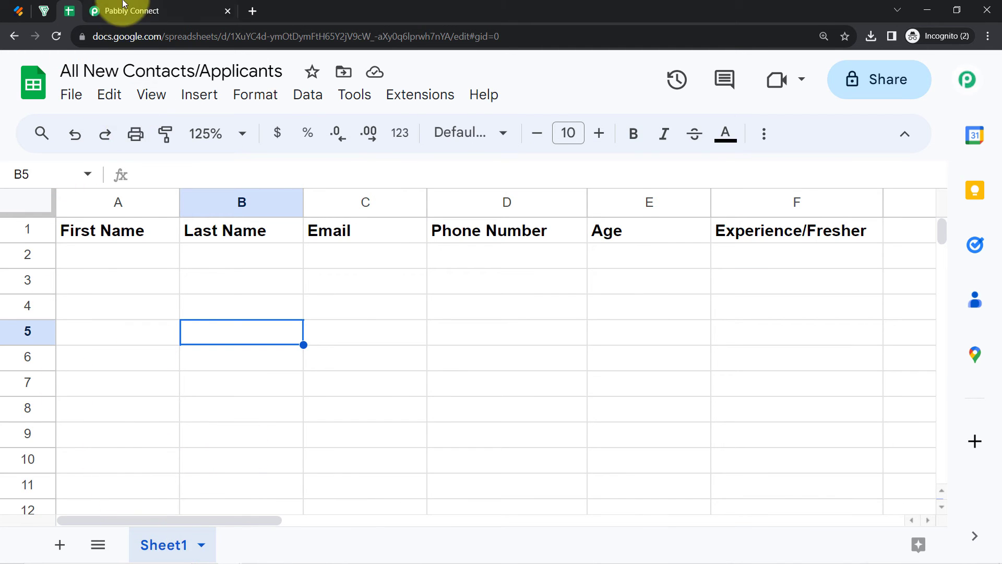
{"action": "left_click", "coordinate": [109, 11]}
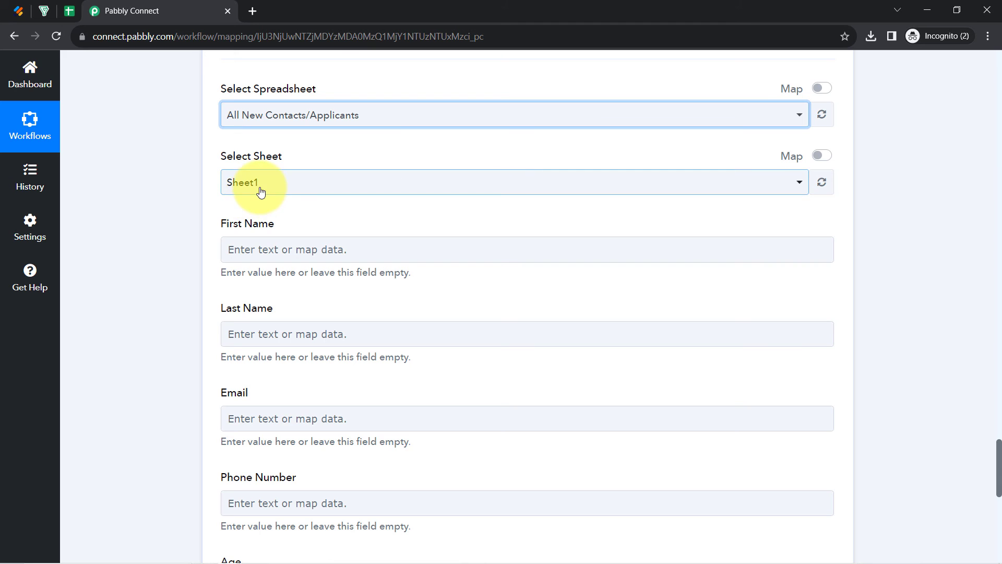
{"action": "left_click", "coordinate": [73, 11]}
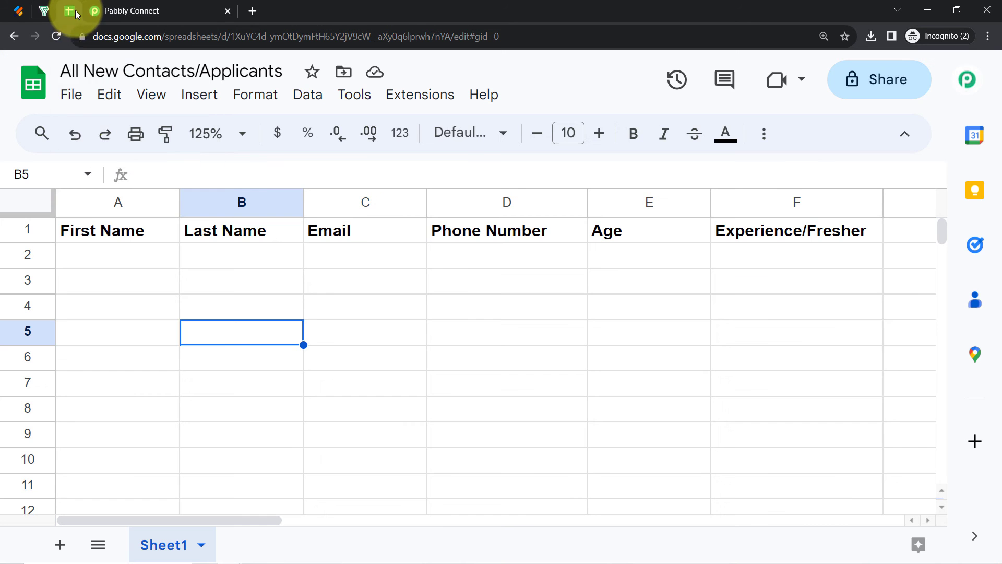
{"action": "left_click", "coordinate": [113, 201]}
{"action": "left_click", "coordinate": [242, 203]}
{"action": "left_click", "coordinate": [371, 203]}
{"action": "left_click", "coordinate": [558, 198]}
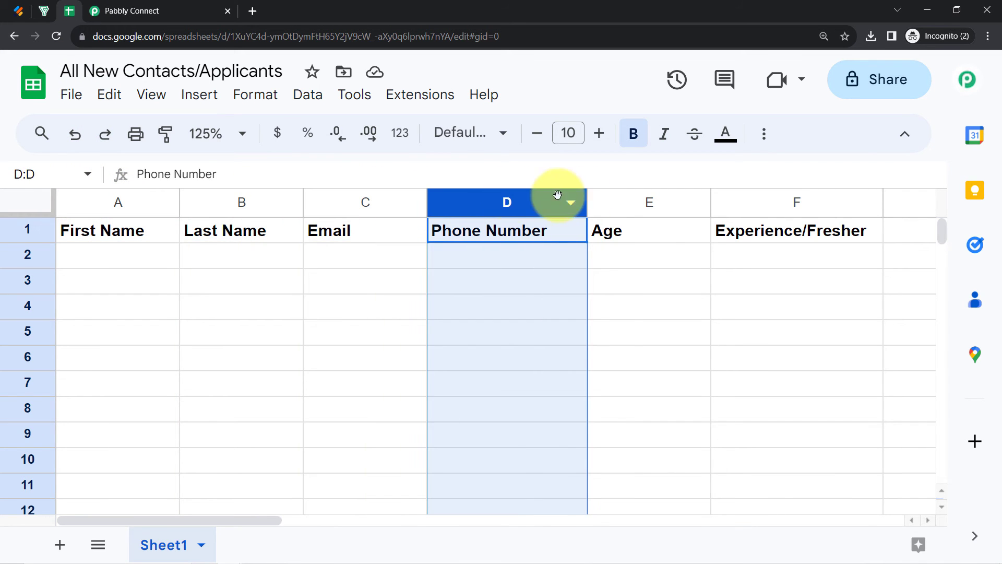
{"action": "right_click", "coordinate": [689, 201]}
{"action": "left_click", "coordinate": [381, 331]}
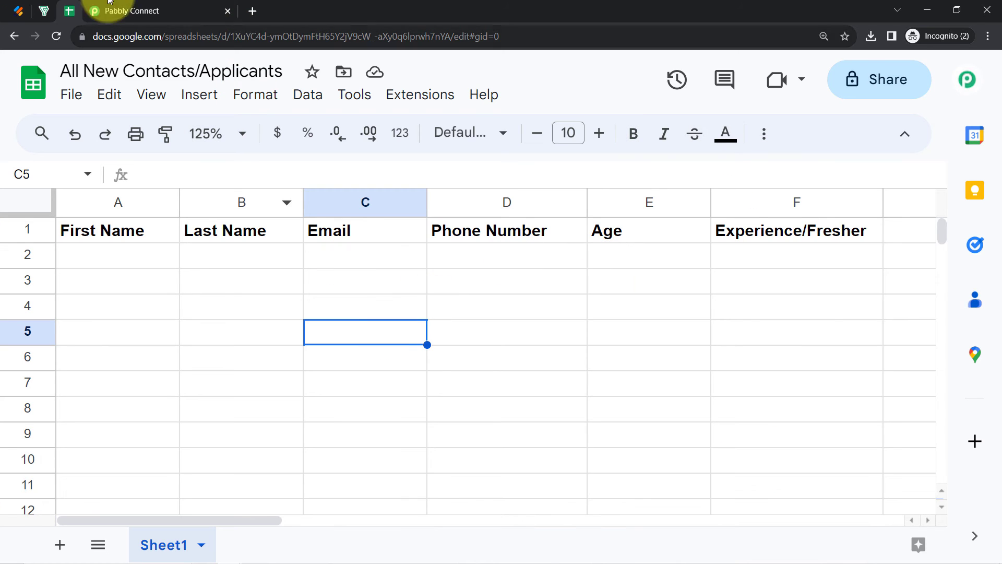
{"action": "left_click", "coordinate": [103, 239]}
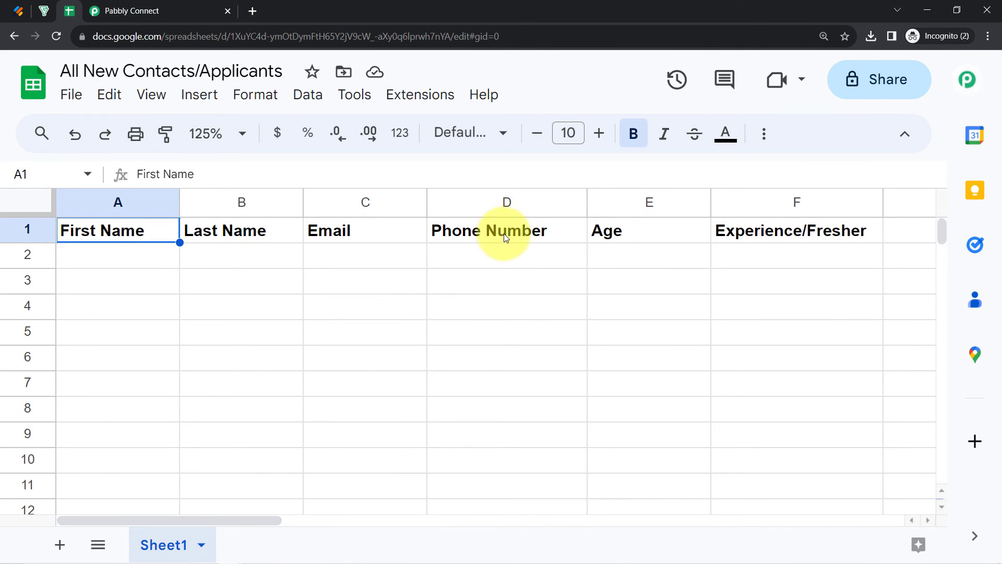
{"action": "left_click", "coordinate": [149, 5]}
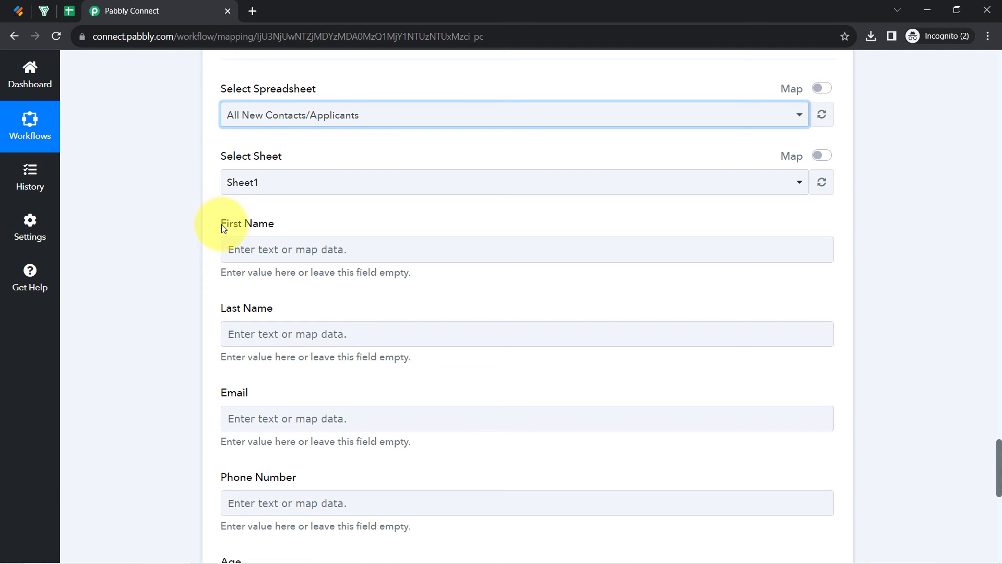
{"action": "left_click_drag", "start_coordinate": [223, 227], "coordinate": [267, 229]}
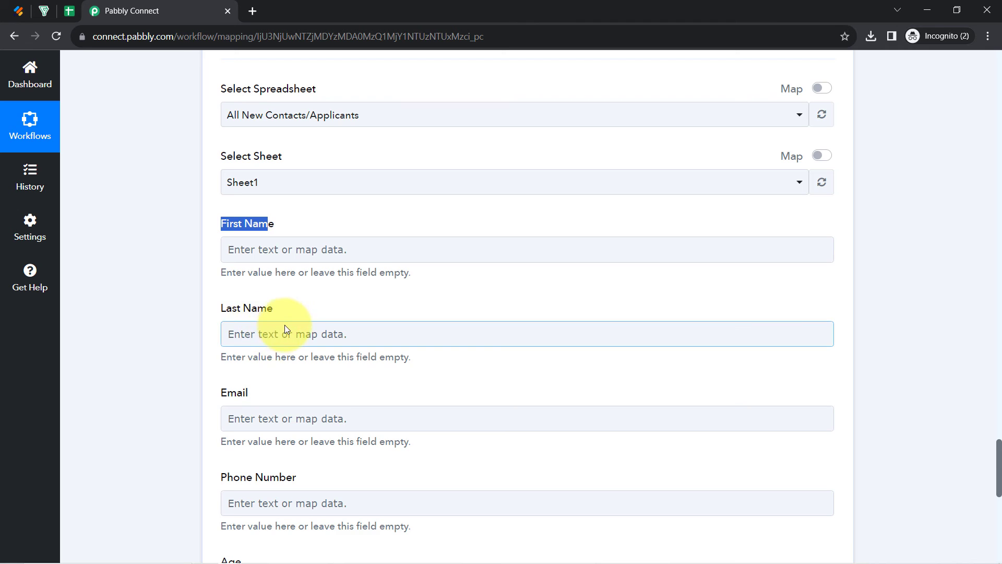
{"action": "scroll", "coordinate": [285, 324], "scroll_direction": "down", "scroll_amount": 4}
{"action": "scroll", "coordinate": [286, 325], "scroll_direction": "down", "scroll_amount": 1}
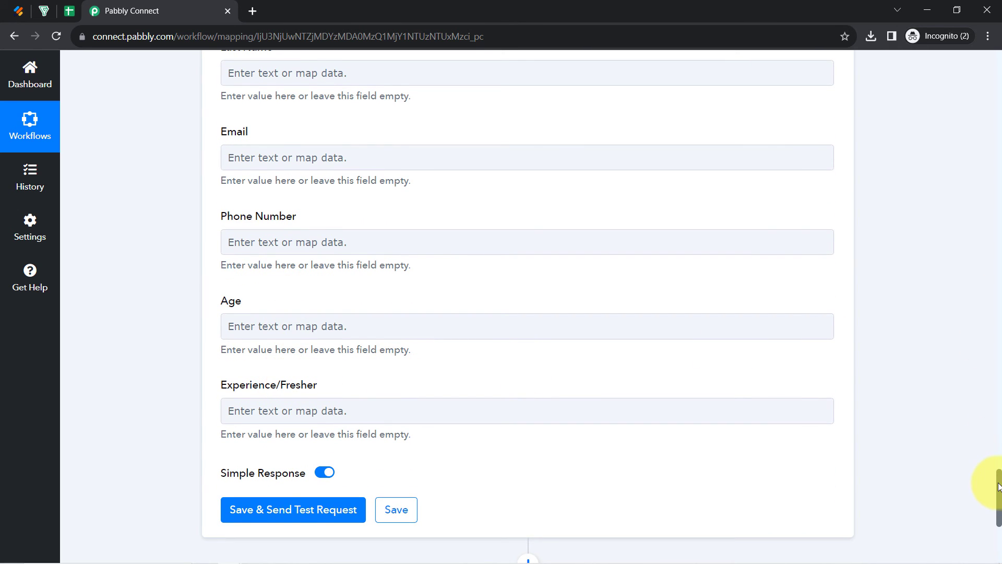
{"action": "mouse_move", "coordinate": [997, 487]}
{"action": "left_mouse_down"}
{"action": "mouse_move", "coordinate": [997, 449]}
{"action": "mouse_move", "coordinate": [995, 468]}
{"action": "left_mouse_up"}
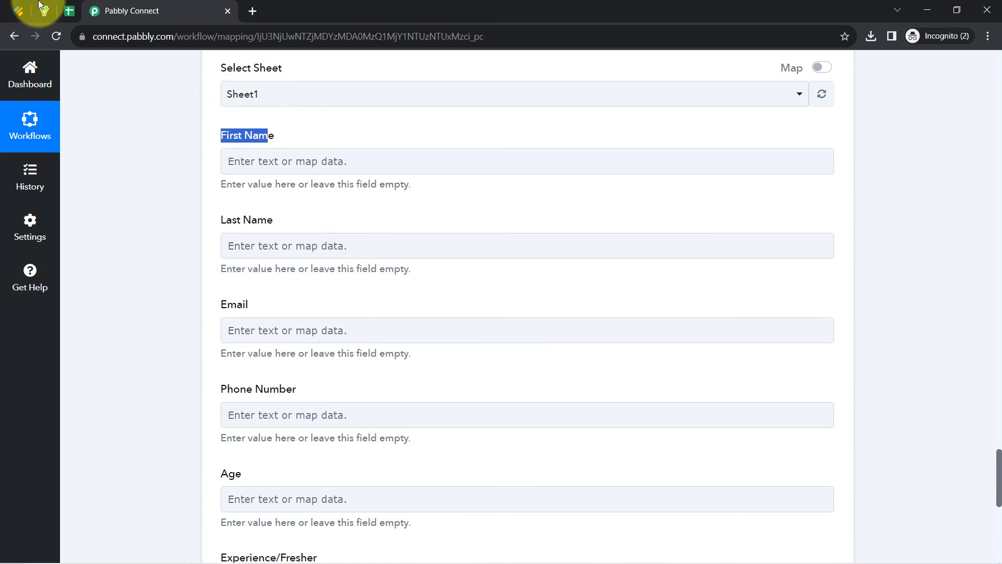
{"action": "left_click", "coordinate": [68, 11]}
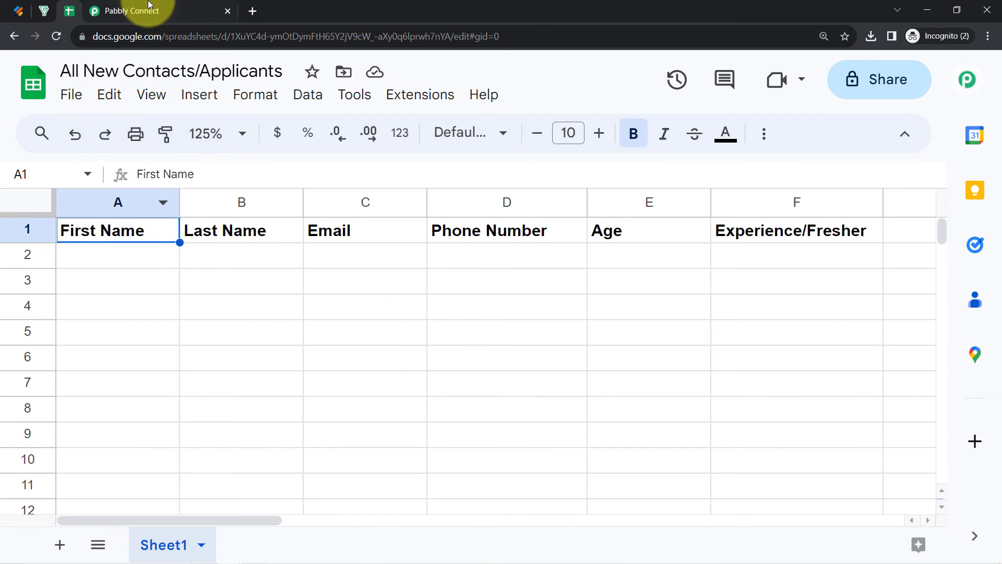
{"action": "left_click", "coordinate": [149, 4]}
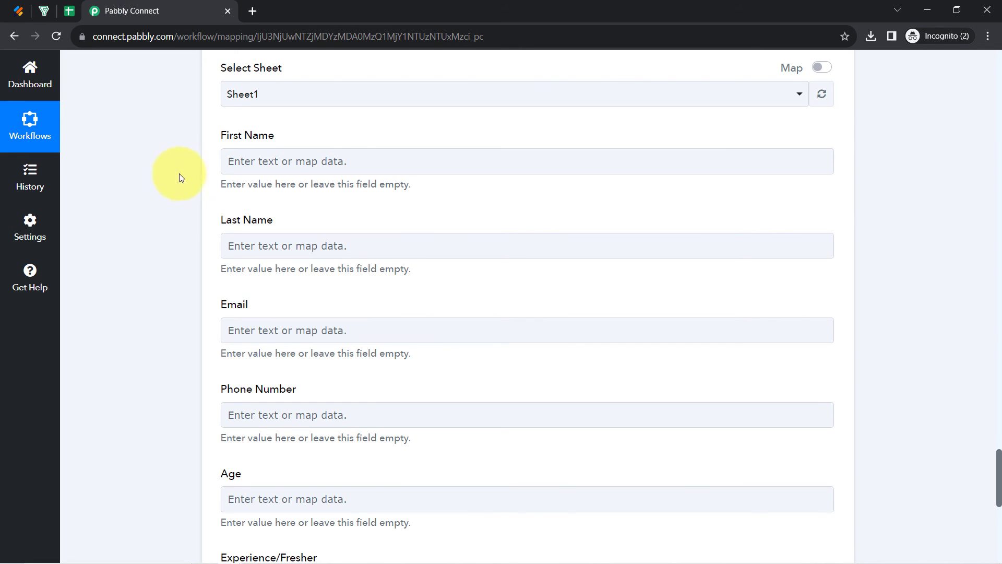
Step: Map the First Name field to the webhook value RawRequest Q3 Name First, searching the captured data for "dem"
{"action": "left_click", "coordinate": [255, 168]}
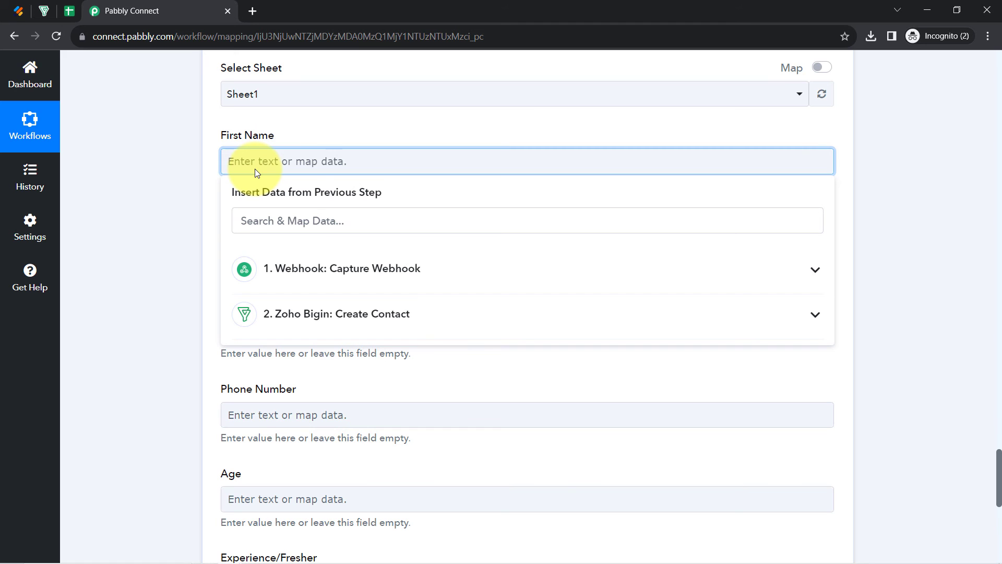
{"action": "left_click", "coordinate": [317, 282]}
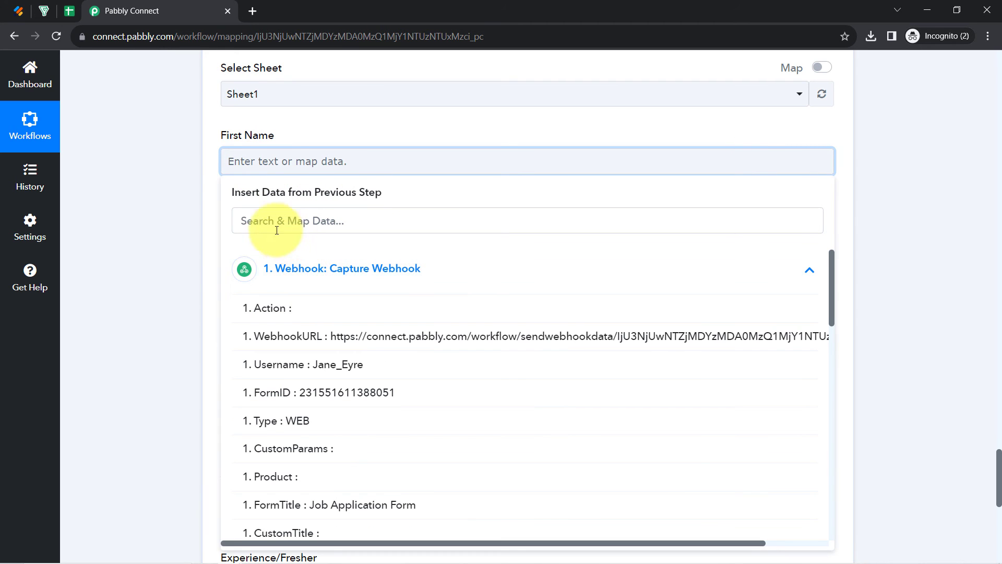
{"action": "left_click", "coordinate": [255, 220]}
{"action": "type", "text": "dem"}
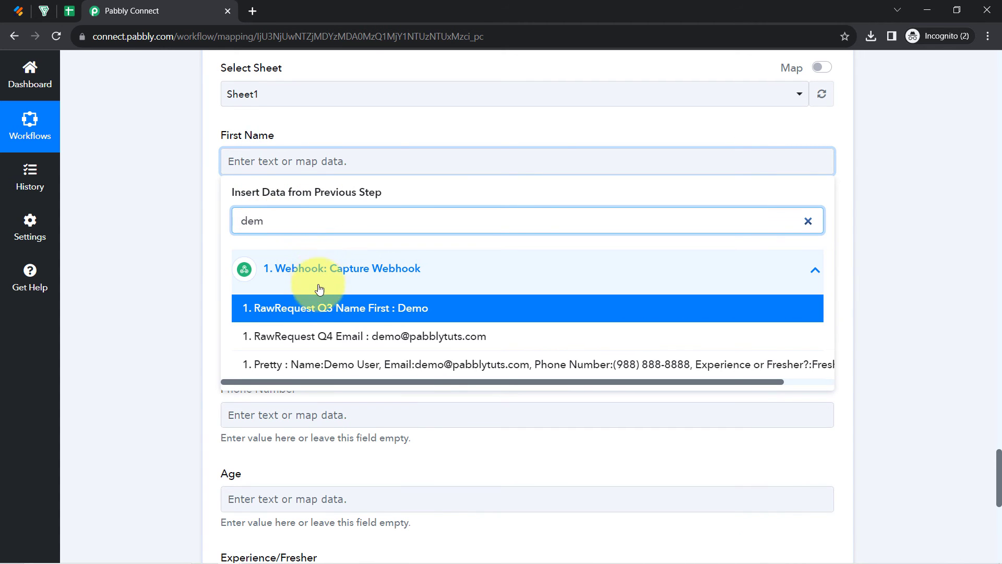
{"action": "left_click", "coordinate": [313, 312]}
{"action": "left_click", "coordinate": [220, 236]}
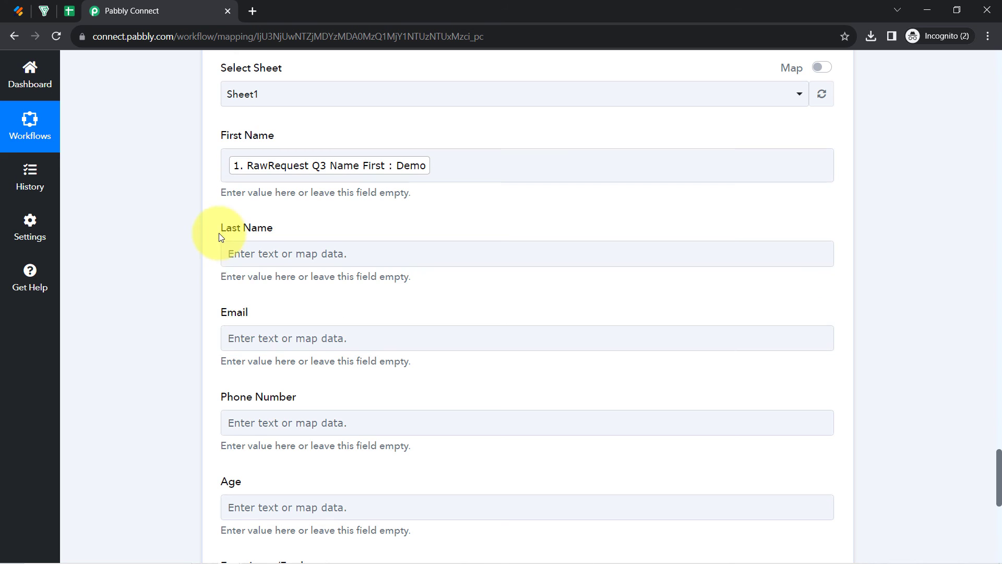
Step: Try to map the Last Name field by searching the captured webhook data for "user"
{"action": "left_click", "coordinate": [242, 254]}
{"action": "left_click", "coordinate": [259, 315]}
{"action": "type", "text": "user"}
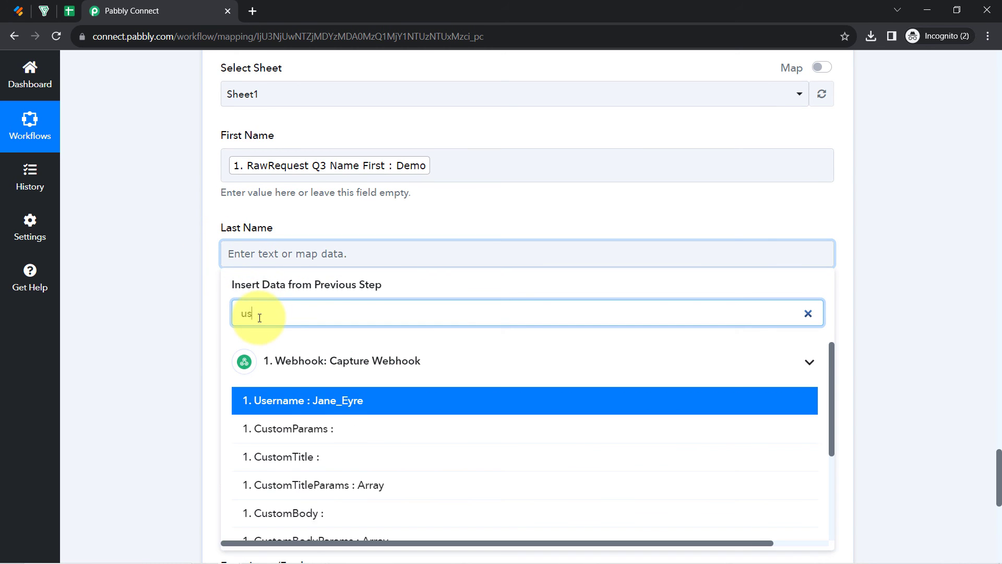
{"action": "left_click", "coordinate": [196, 341]}
Step: Map the Email field to the webhook value RawRequest Q4 Email, searching the captured data for "@"
{"action": "scroll", "coordinate": [189, 309], "scroll_direction": "down", "scroll_amount": 1}
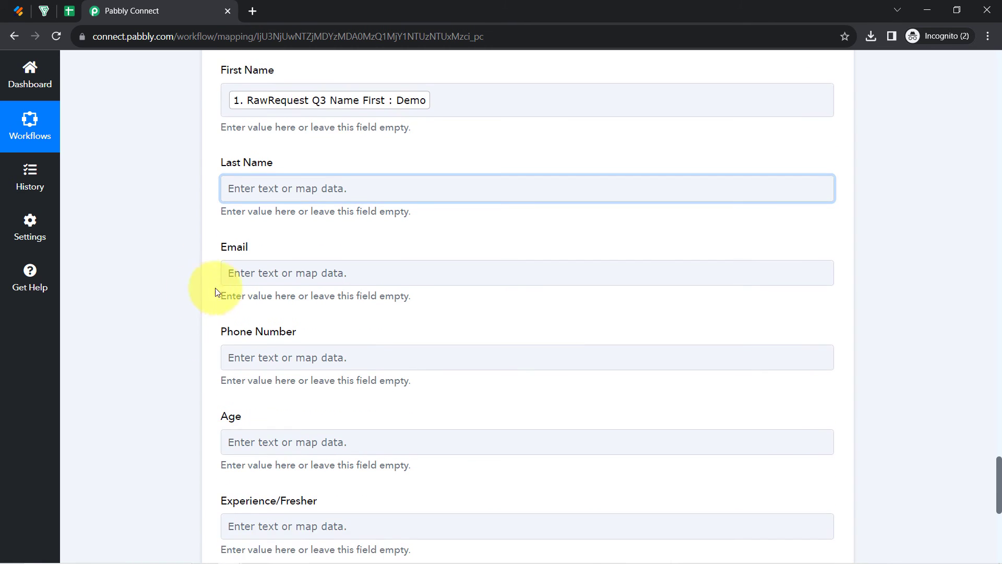
{"action": "left_click", "coordinate": [258, 273]}
{"action": "left_click", "coordinate": [246, 331]}
{"action": "type", "text": "@"}
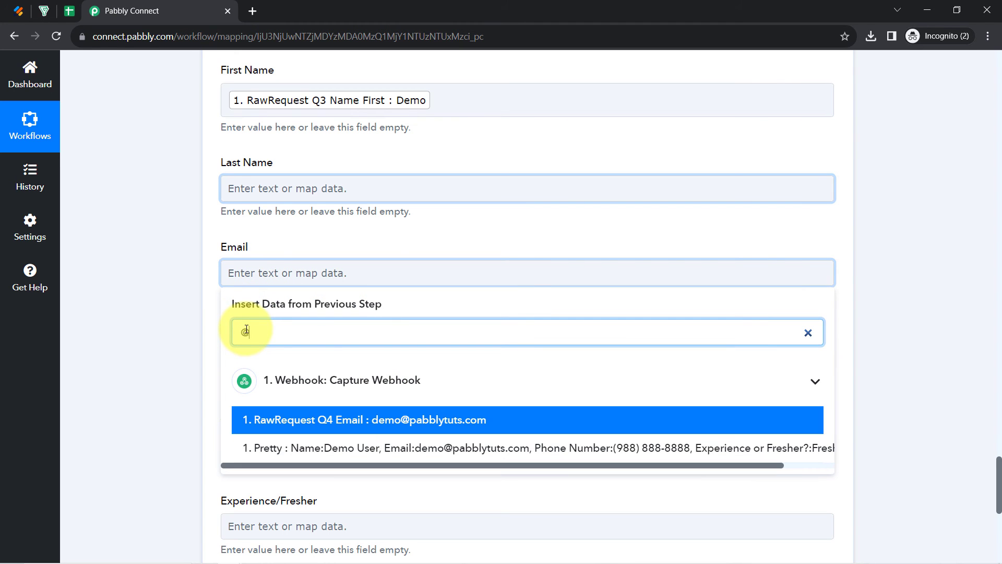
{"action": "left_click", "coordinate": [293, 421]}
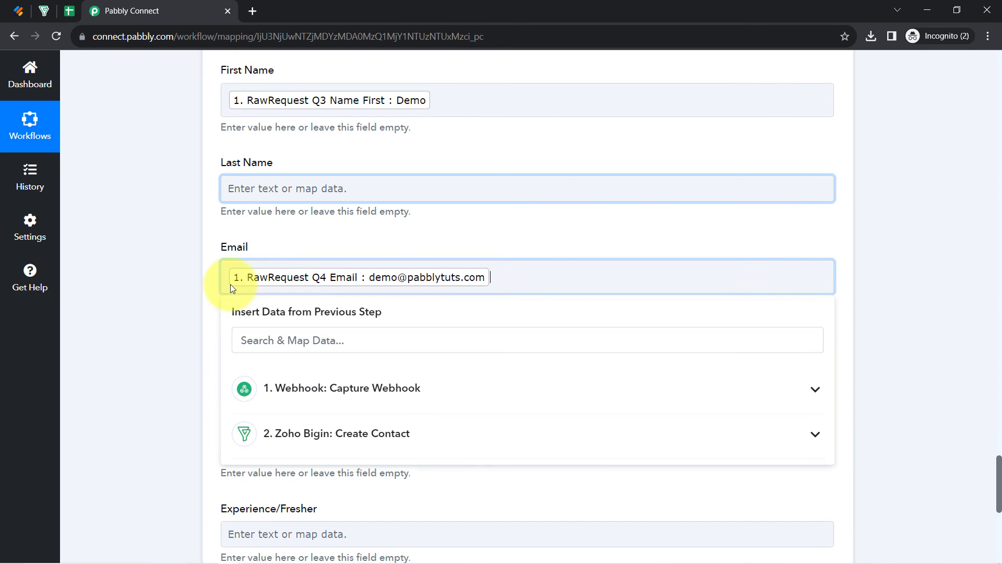
{"action": "left_click", "coordinate": [222, 282]}
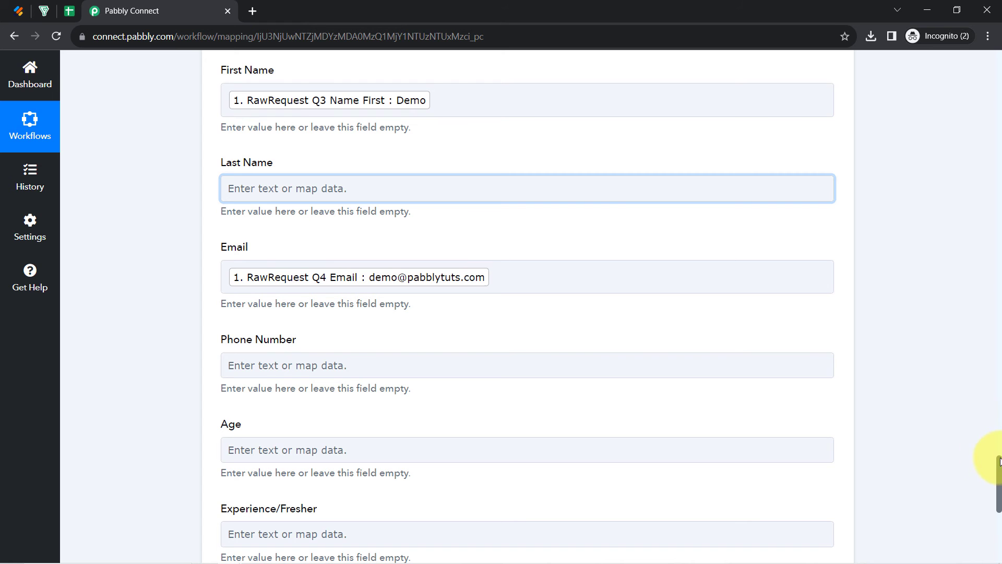
Step: Map the Phone Number field to the webhook value RawRequest Q5 PhoneNumber Full
{"action": "left_click_drag", "start_coordinate": [1000, 460], "coordinate": [998, 477]}
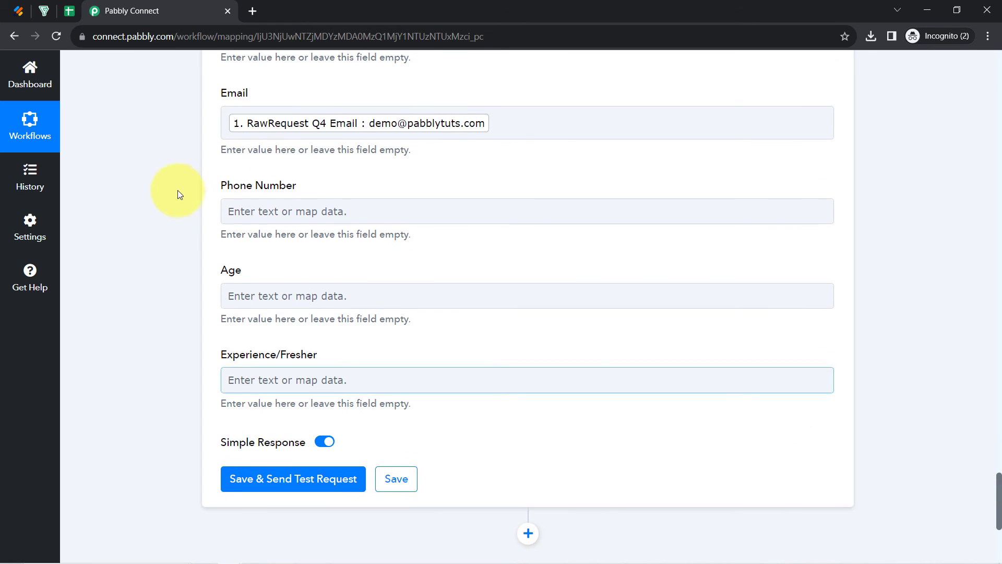
{"action": "left_click", "coordinate": [283, 217]}
{"action": "left_click", "coordinate": [245, 281]}
{"action": "type", "text": "98"}
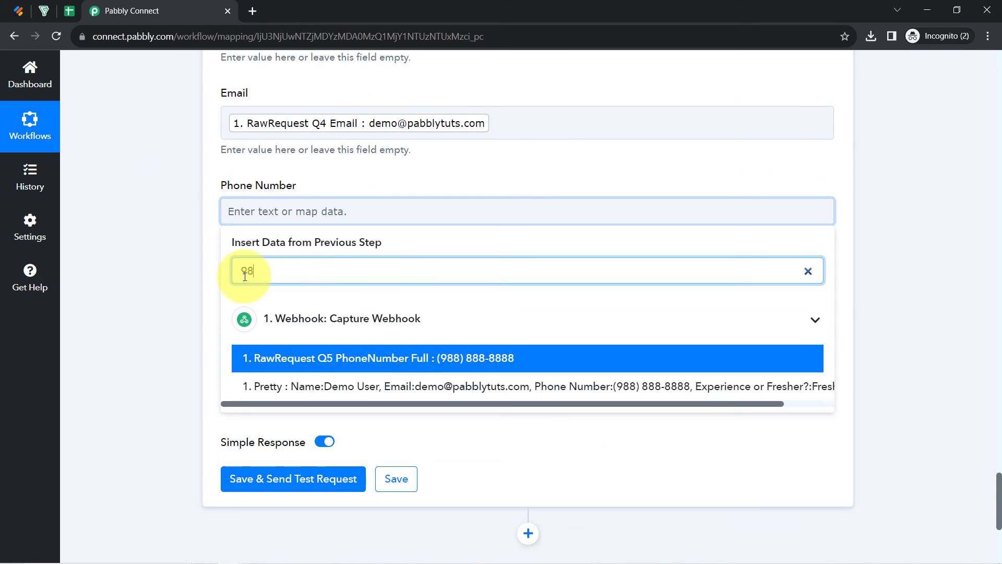
{"action": "left_click", "coordinate": [264, 358]}
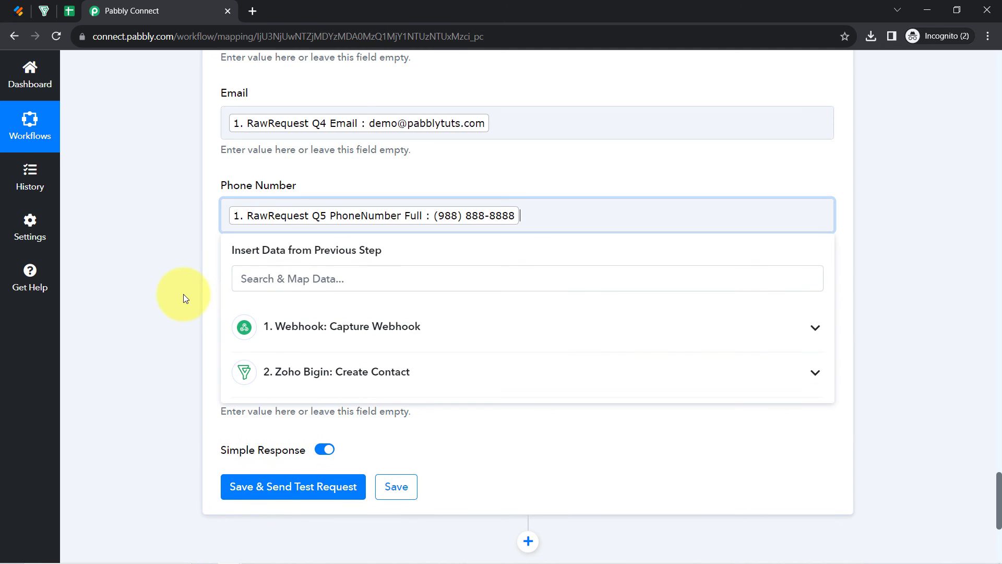
{"action": "left_click", "coordinate": [181, 294]}
Step: Map the Age field to the webhook value RawRequest Q10 Age, searching the captured data for "23"
{"action": "left_click", "coordinate": [240, 302]}
{"action": "left_click", "coordinate": [249, 358]}
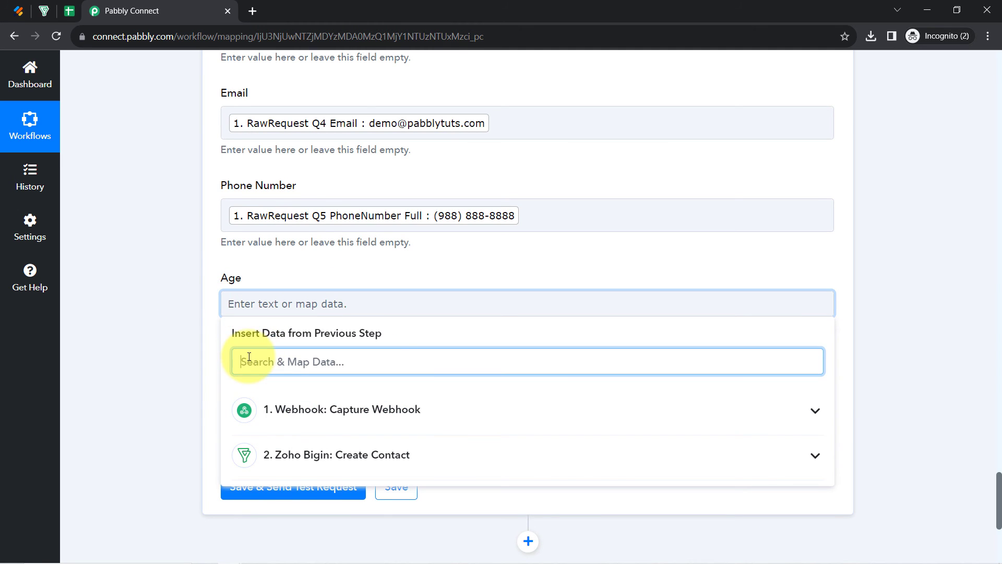
{"action": "type", "text": "23"}
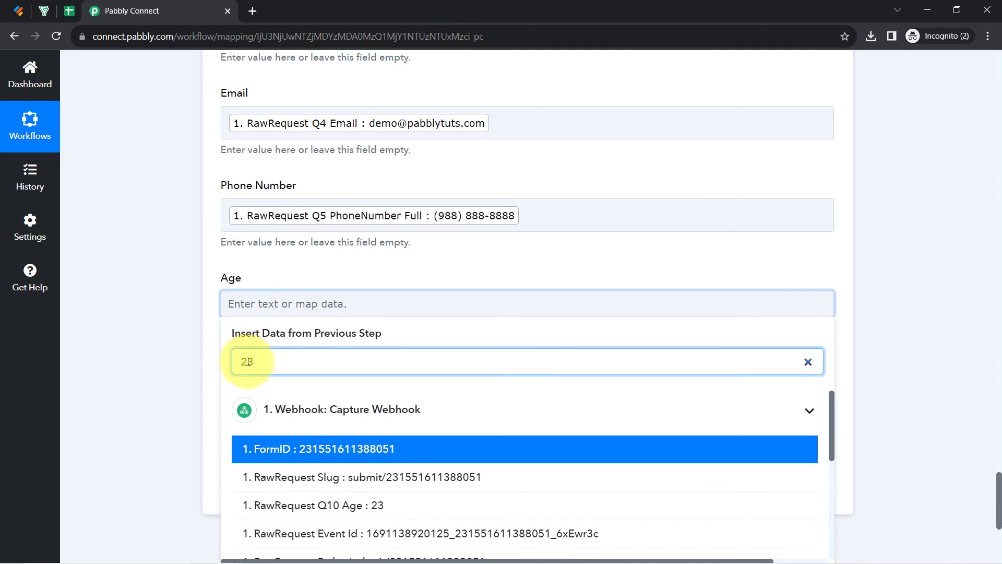
{"action": "left_click", "coordinate": [323, 504]}
{"action": "left_click", "coordinate": [183, 381]}
Step: Map the Experience/Fresher field to the webhook value RawRequest Q9 TypeA, searching the captured data for "fres"
{"action": "left_click", "coordinate": [266, 397]}
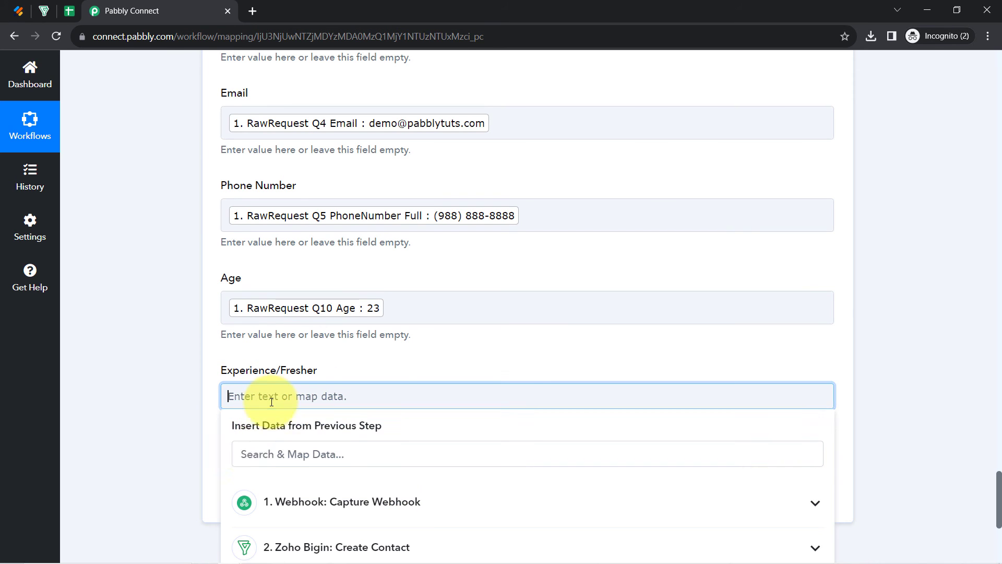
{"action": "left_click", "coordinate": [240, 456]}
{"action": "type", "text": "fre"}
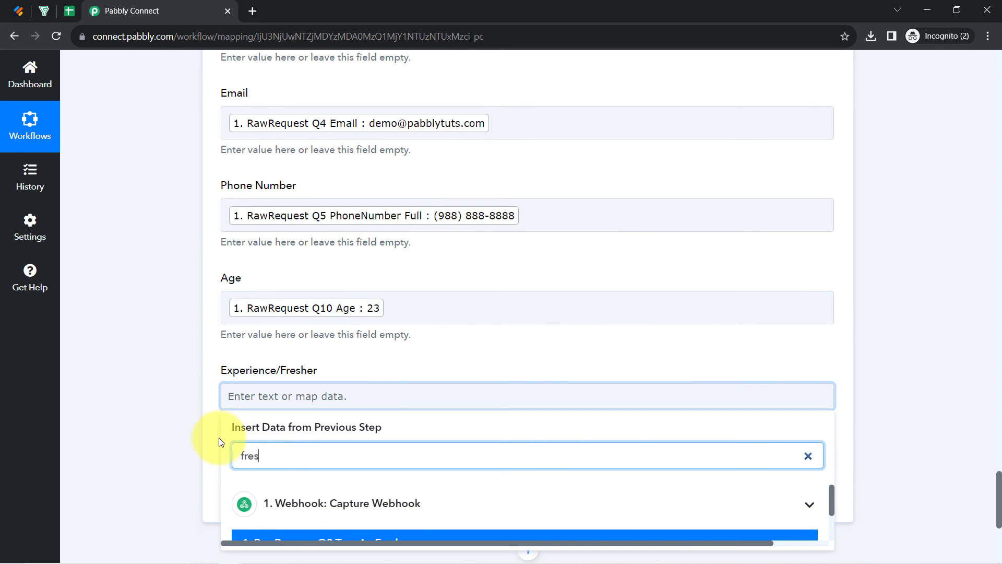
{"action": "type", "text": "s"}
{"action": "scroll", "coordinate": [218, 442], "scroll_direction": "down", "scroll_amount": 5}
{"action": "left_click", "coordinate": [365, 306]}
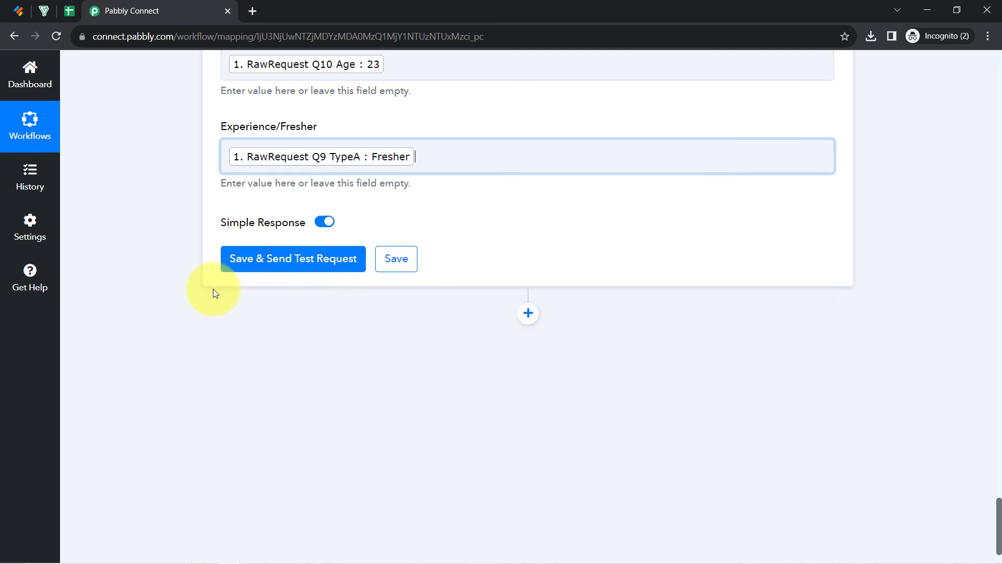
Step: Save the Google Sheets action with a test request and check the row in the All New Contacts/Applicants spreadsheet
{"action": "left_click", "coordinate": [290, 267]}
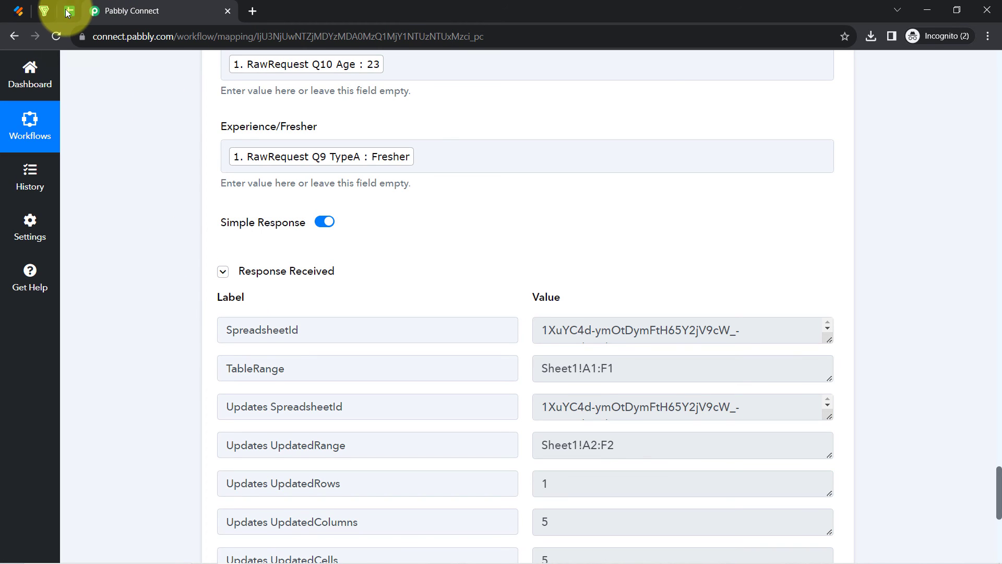
{"action": "left_click", "coordinate": [68, 10]}
{"action": "left_click", "coordinate": [233, 434]}
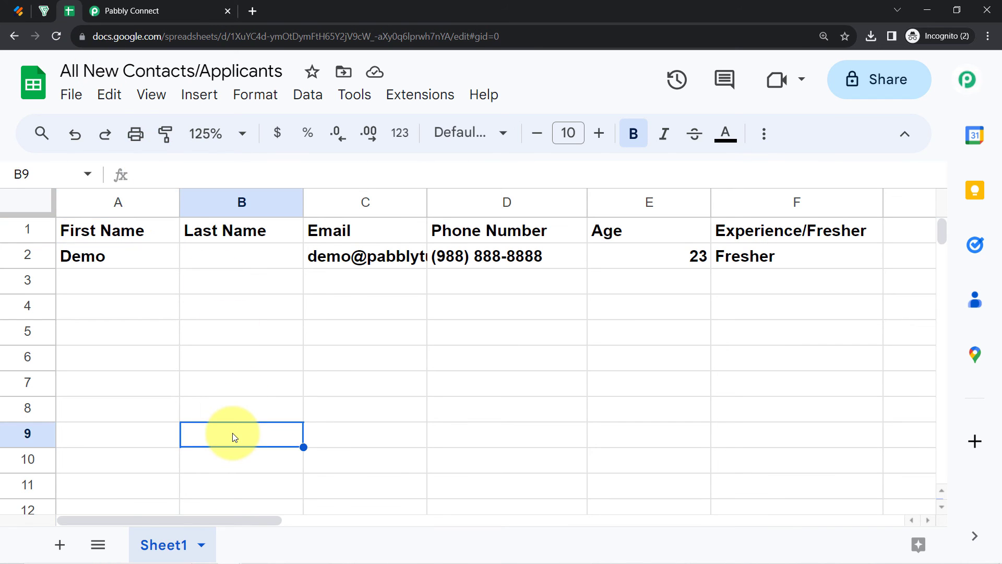
Step: Back in Pabbly Connect, map the empty Last Name field to RawRequest Q3 Name Last, searching the captured data for "user"
{"action": "left_click", "coordinate": [152, 10]}
{"action": "scroll", "coordinate": [183, 279], "scroll_direction": "up", "scroll_amount": 4}
{"action": "scroll", "coordinate": [181, 322], "scroll_direction": "up", "scroll_amount": 8}
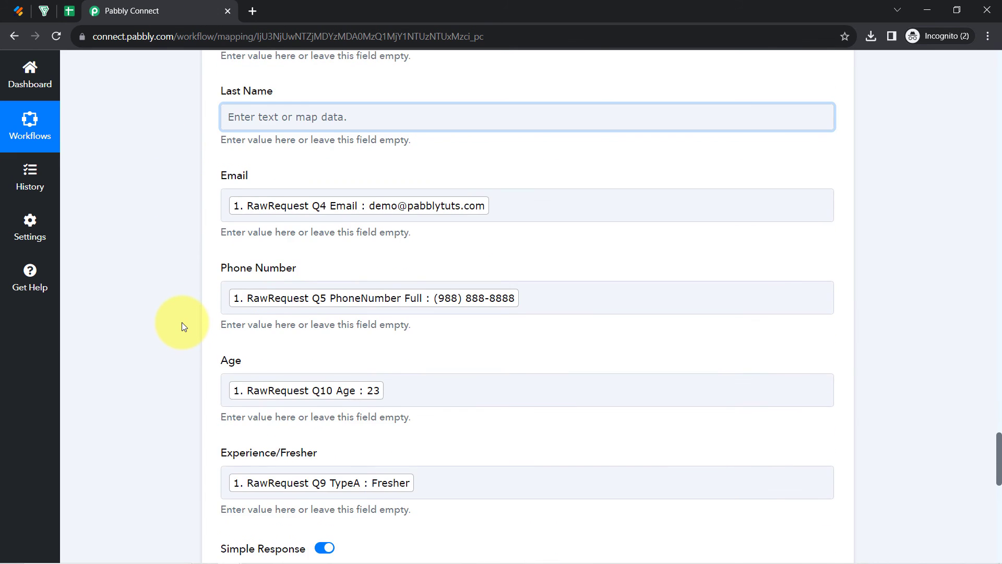
{"action": "scroll", "coordinate": [183, 327], "scroll_direction": "down", "scroll_amount": 1}
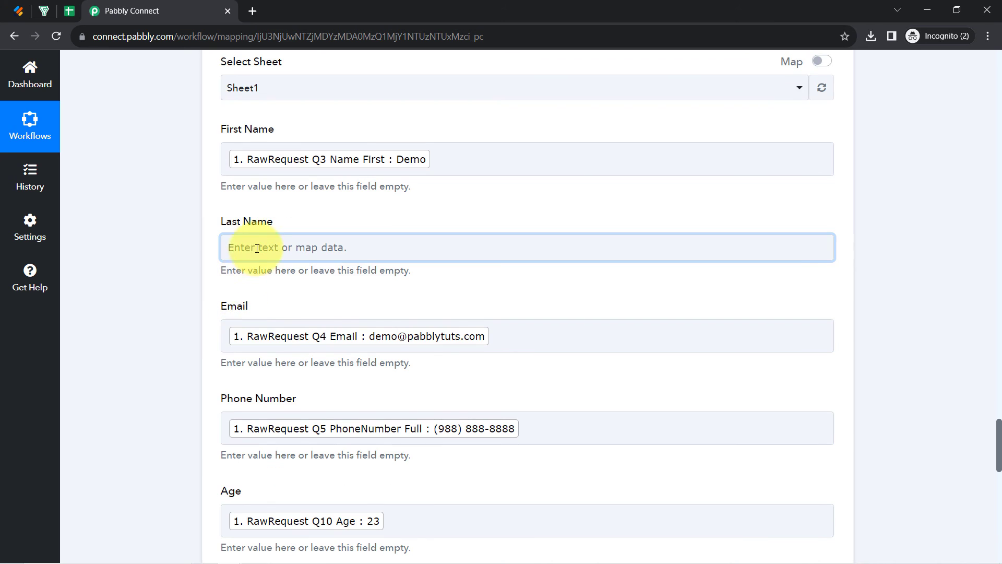
{"action": "left_click", "coordinate": [251, 246]}
{"action": "left_click", "coordinate": [265, 306]}
{"action": "type", "text": "y"}
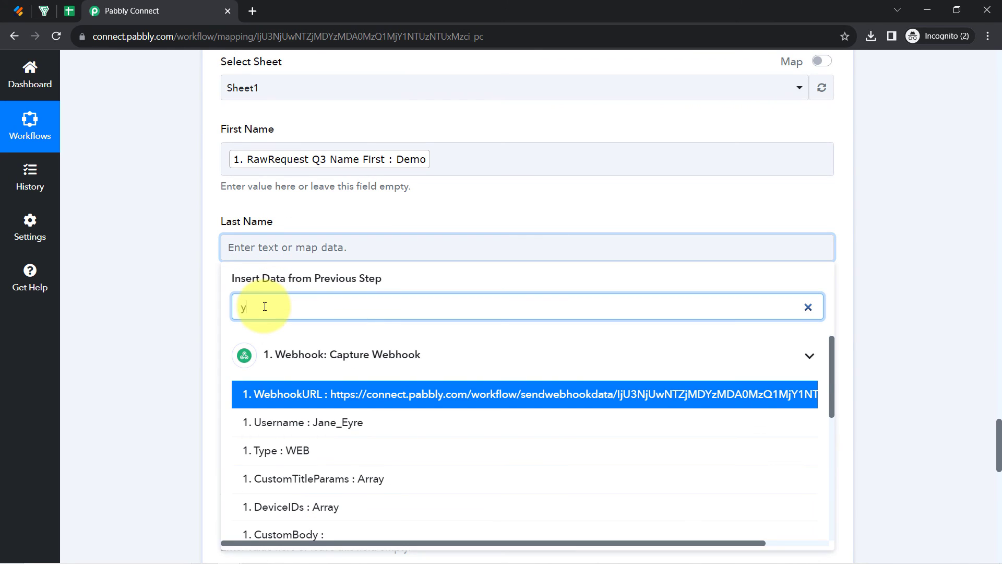
{"action": "key", "text": "BackSpace"}
{"action": "type", "text": "user"}
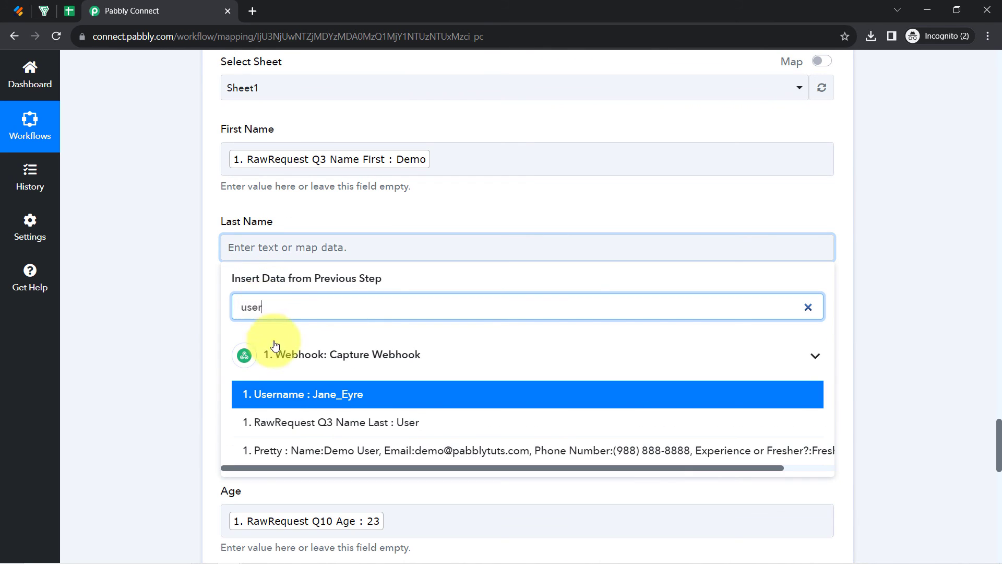
{"action": "left_click", "coordinate": [269, 422]}
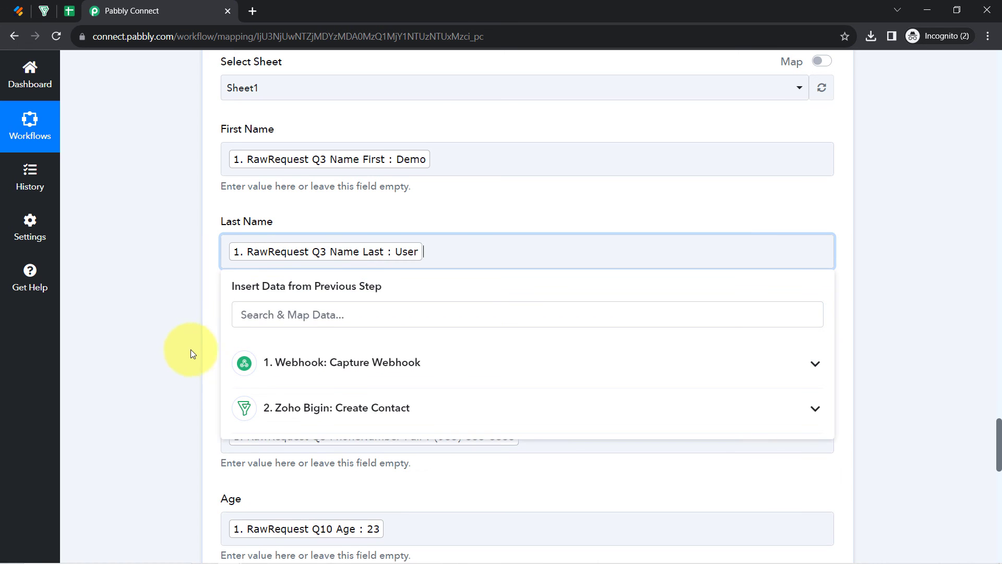
{"action": "left_click", "coordinate": [187, 349]}
Step: Resend the Google Sheets test request with the completed mapping and return to the applicants spreadsheet
{"action": "scroll", "coordinate": [186, 349], "scroll_direction": "down", "scroll_amount": 15}
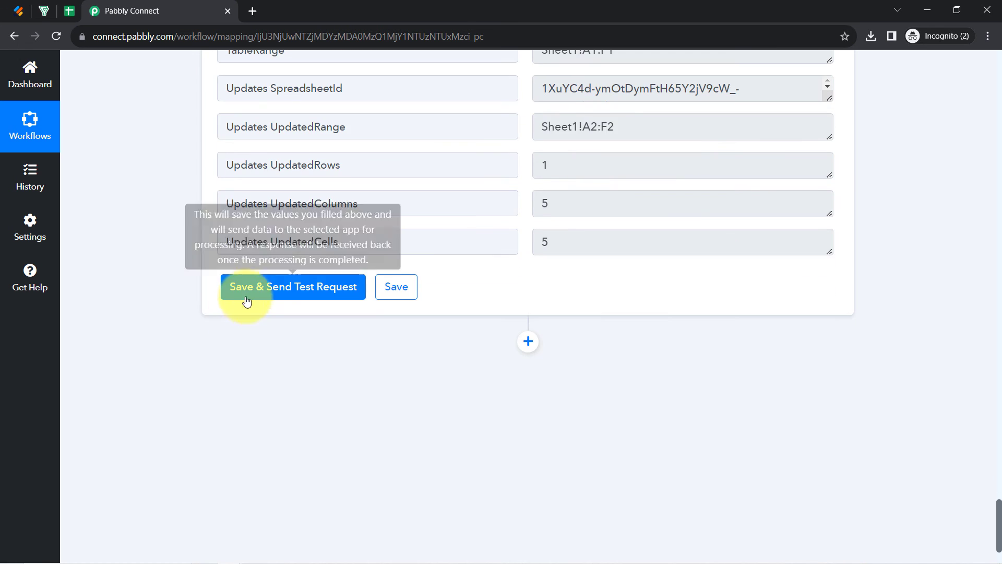
{"action": "left_click", "coordinate": [248, 294]}
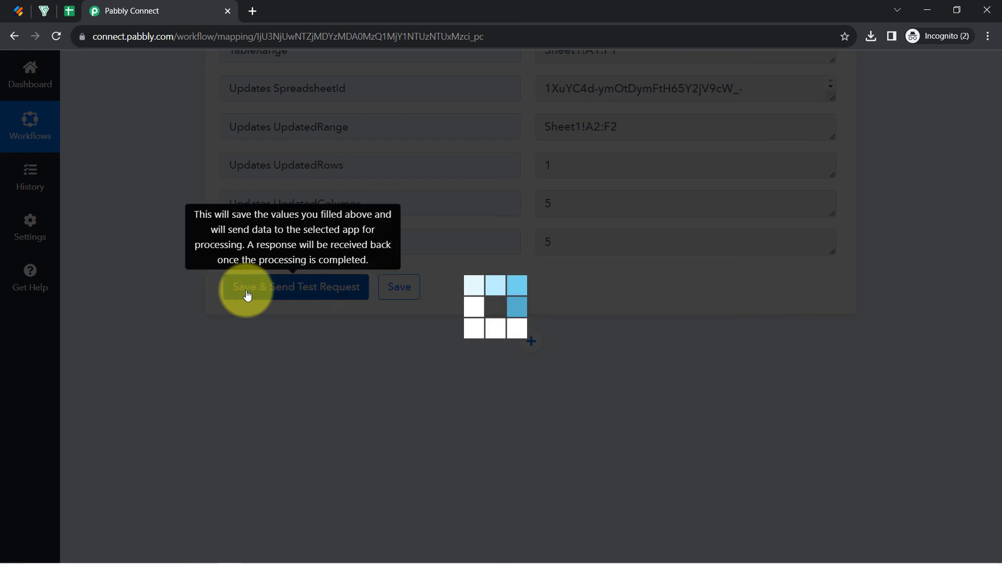
{"action": "left_click", "coordinate": [69, 10]}
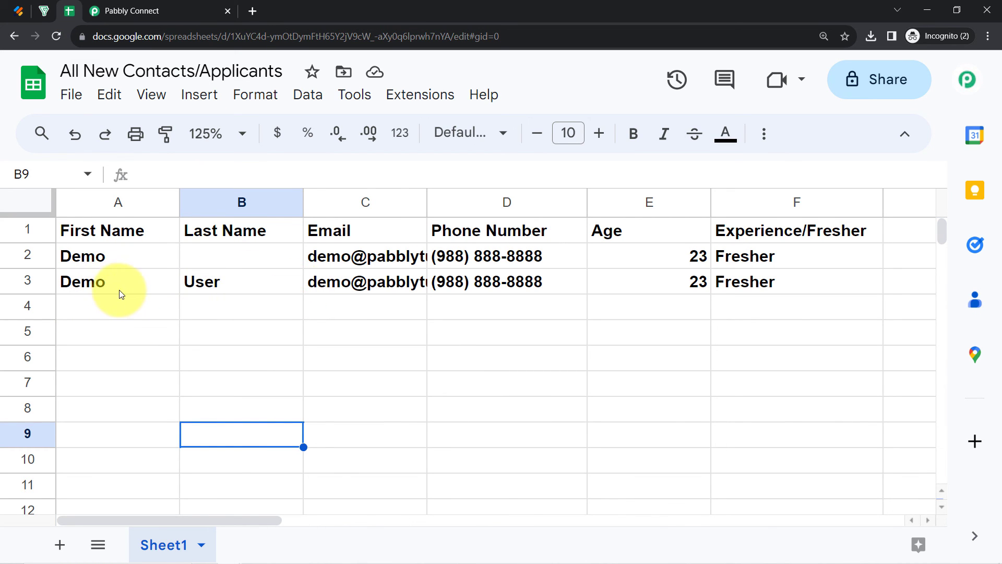
Step: Delete row 2, the test entry that lacks a last name, from Sheet1
{"action": "left_click", "coordinate": [24, 256]}
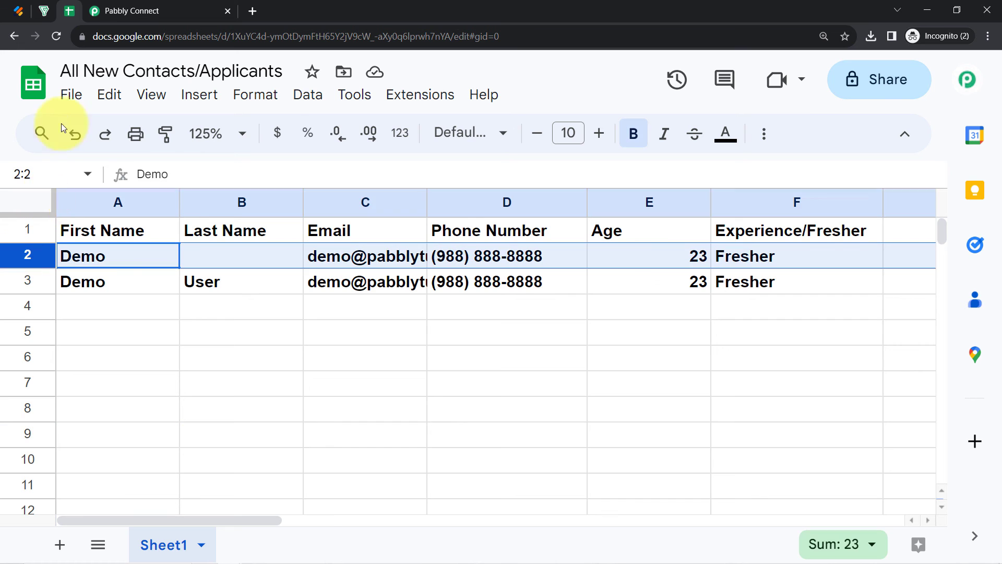
{"action": "left_click", "coordinate": [107, 96]}
{"action": "mouse_move", "coordinate": [161, 380]}
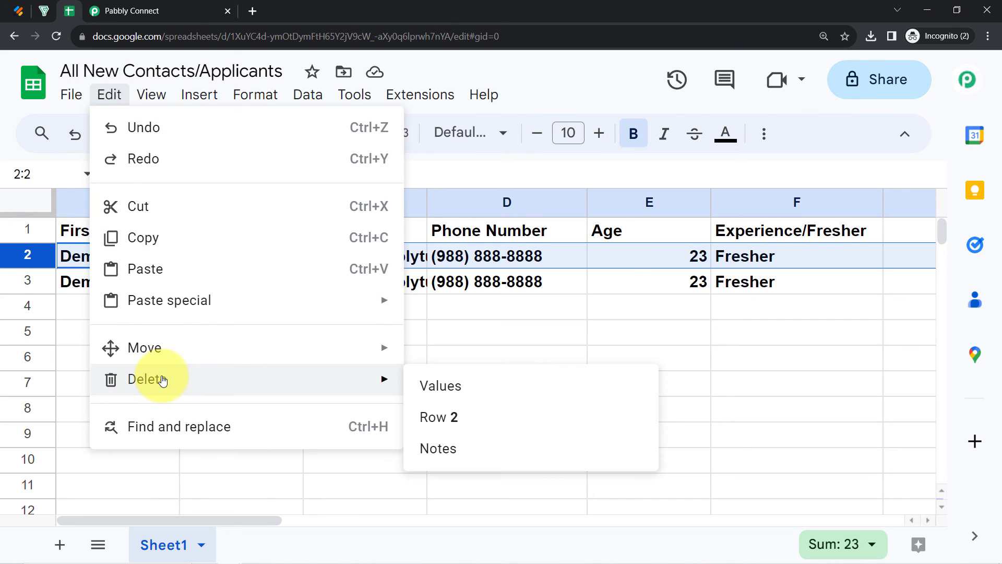
{"action": "left_click", "coordinate": [439, 417]}
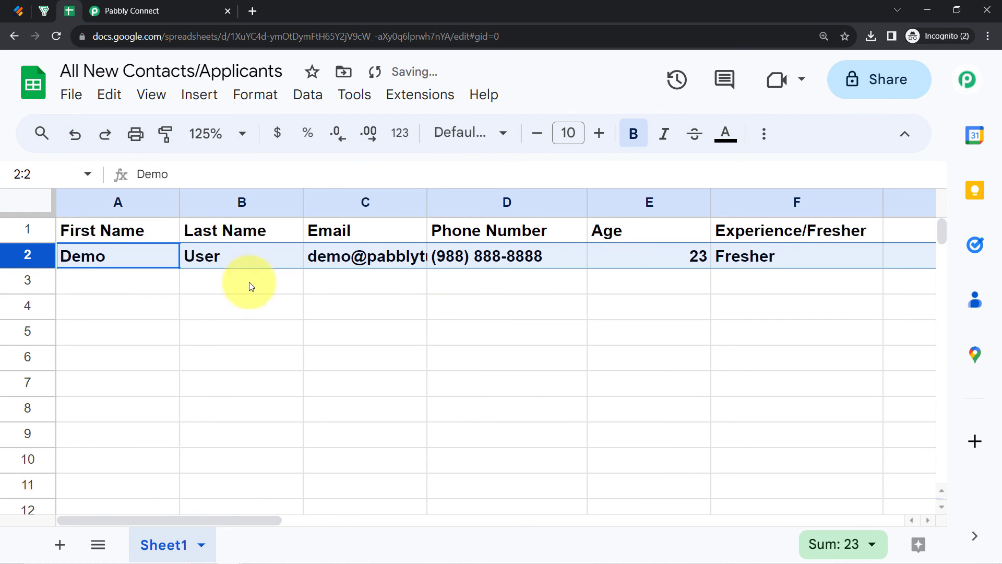
Step: Format row 2 as non-bold, left-aligned text and widen the Email column to fit the full address
{"action": "left_click", "coordinate": [635, 136]}
{"action": "left_click", "coordinate": [765, 134]}
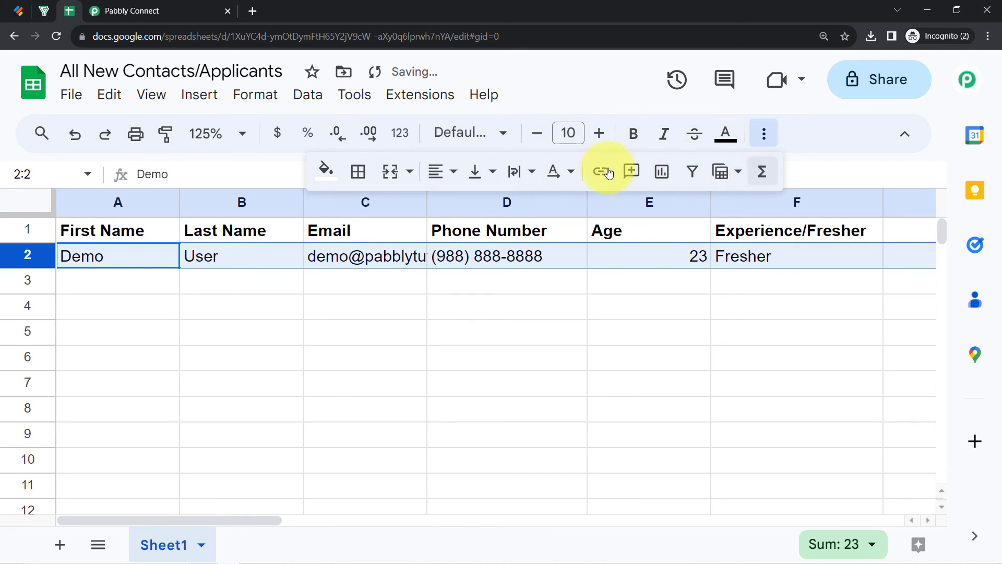
{"action": "left_click", "coordinate": [437, 172]}
{"action": "left_click", "coordinate": [441, 207]}
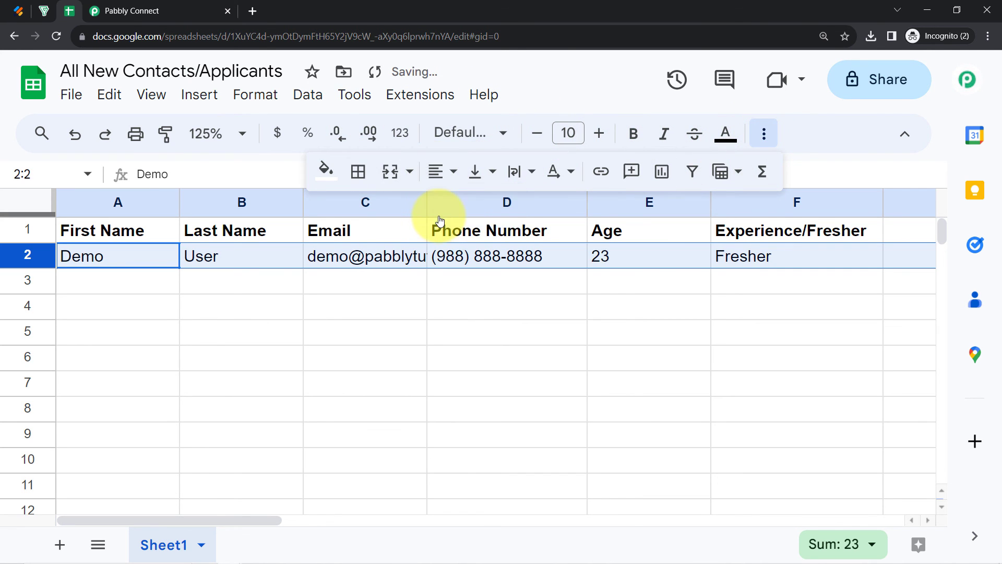
{"action": "left_click", "coordinate": [427, 305]}
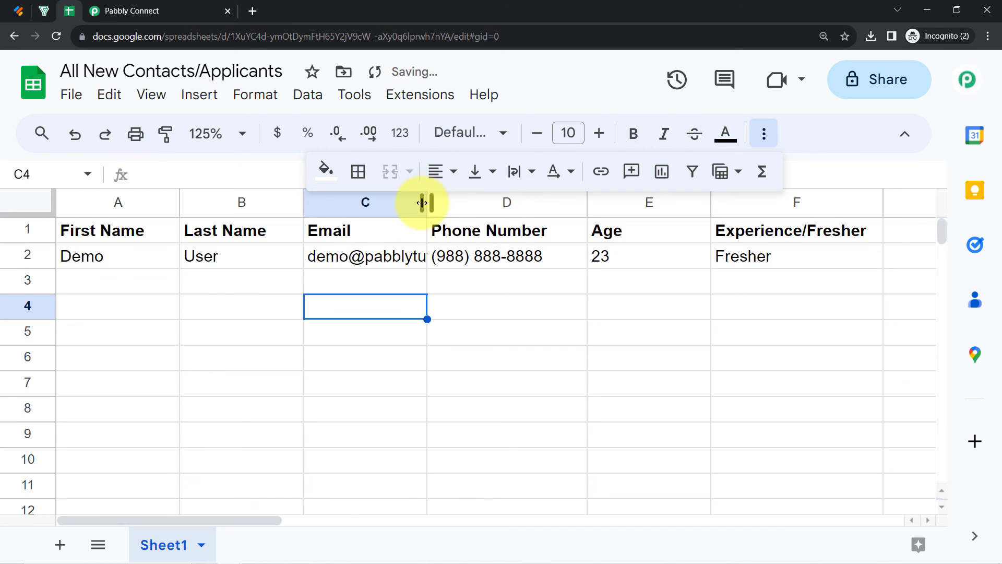
{"action": "left_click_drag", "start_coordinate": [430, 202], "coordinate": [493, 206]}
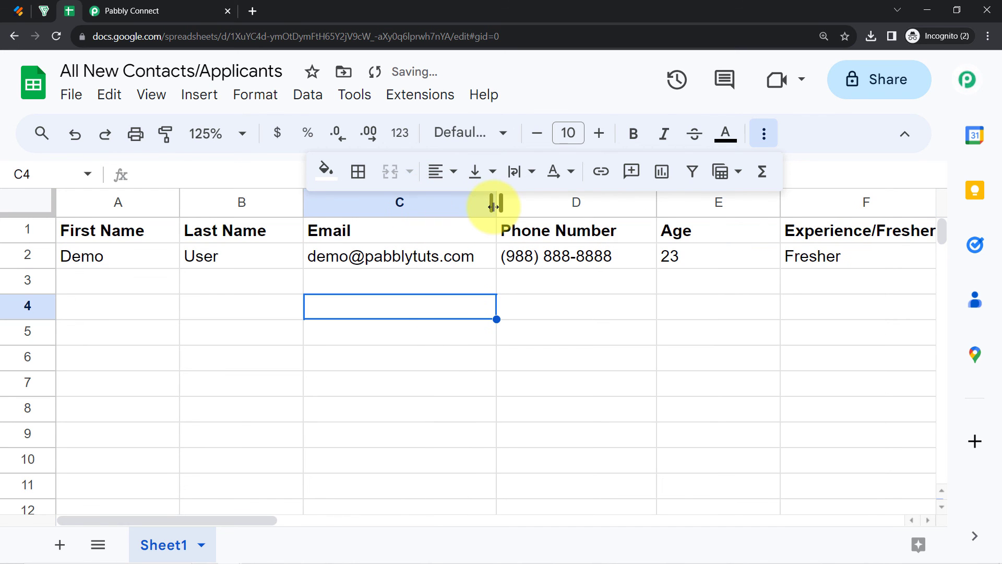
Step: In Pabbly Connect, collapse the received response and the Webhook, Zoho Bigin and Google Sheets steps of the workflow
{"action": "left_click", "coordinate": [132, 5]}
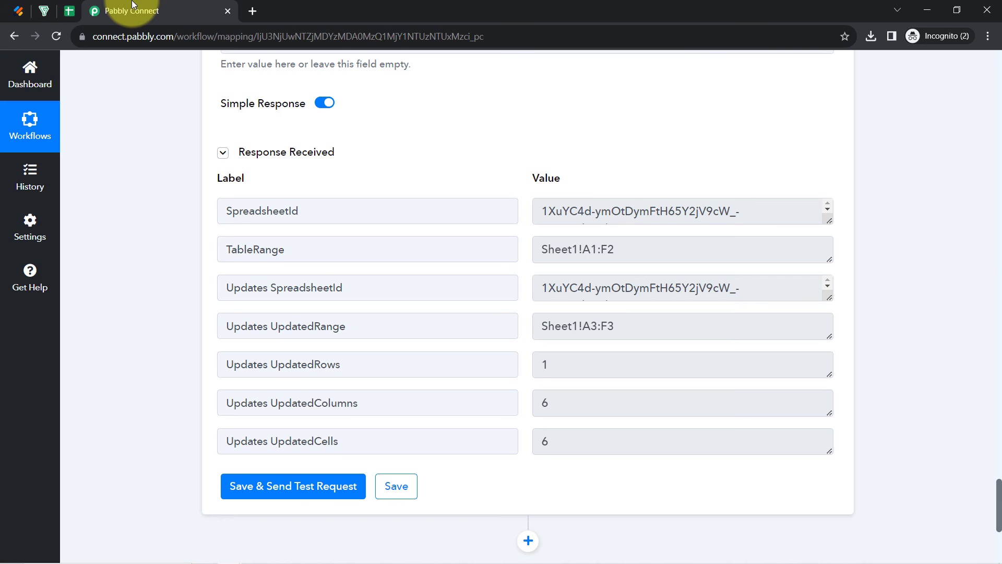
{"action": "left_click", "coordinate": [224, 153]}
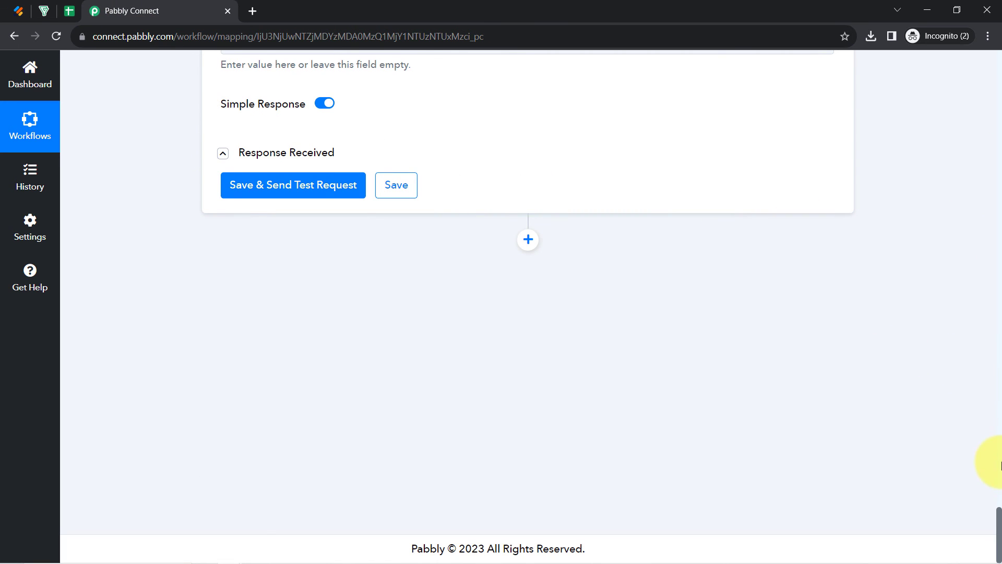
{"action": "scroll", "coordinate": [985, 318], "scroll_direction": "up", "scroll_amount": 20}
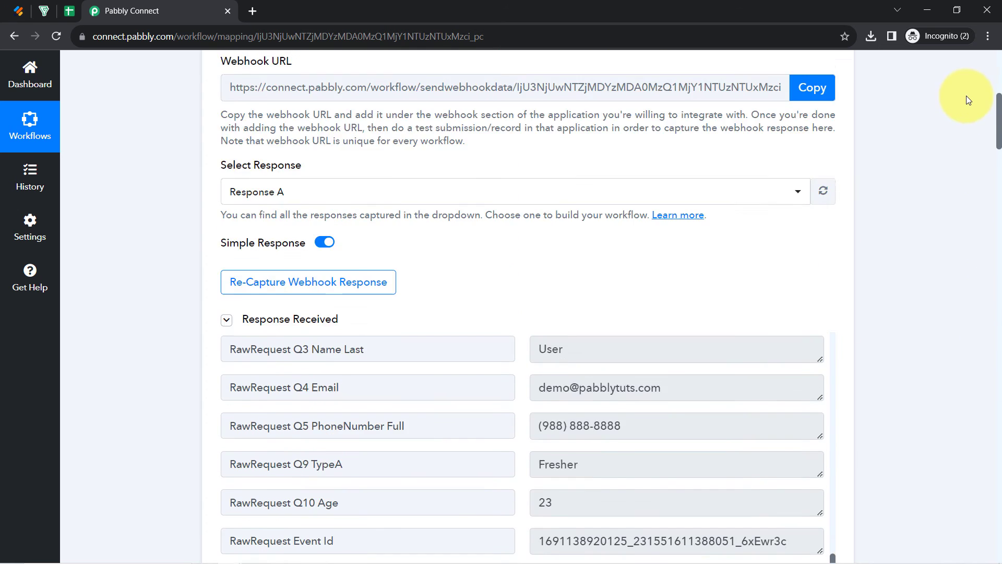
{"action": "scroll", "coordinate": [967, 99], "scroll_direction": "up", "scroll_amount": 6}
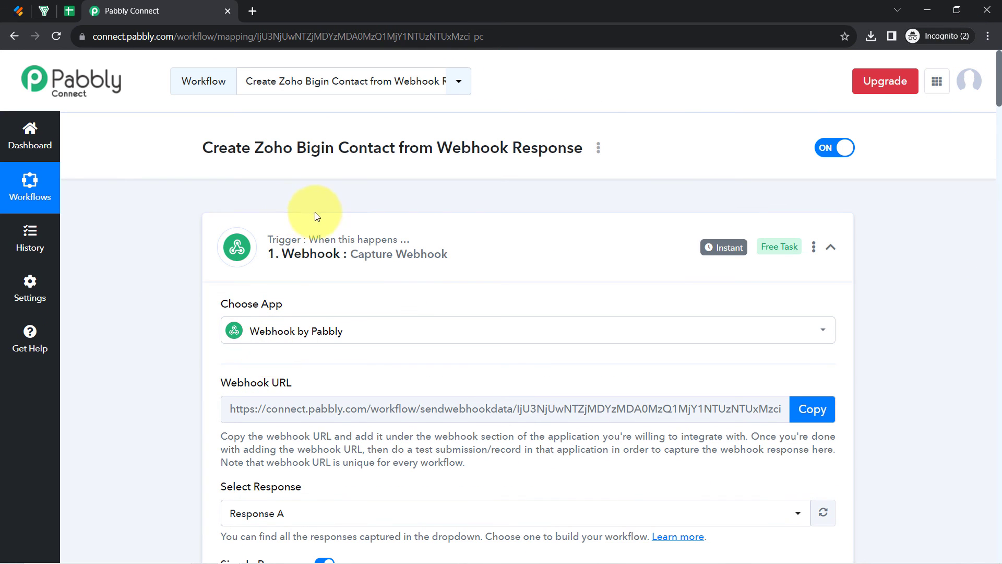
{"action": "left_click", "coordinate": [331, 223]}
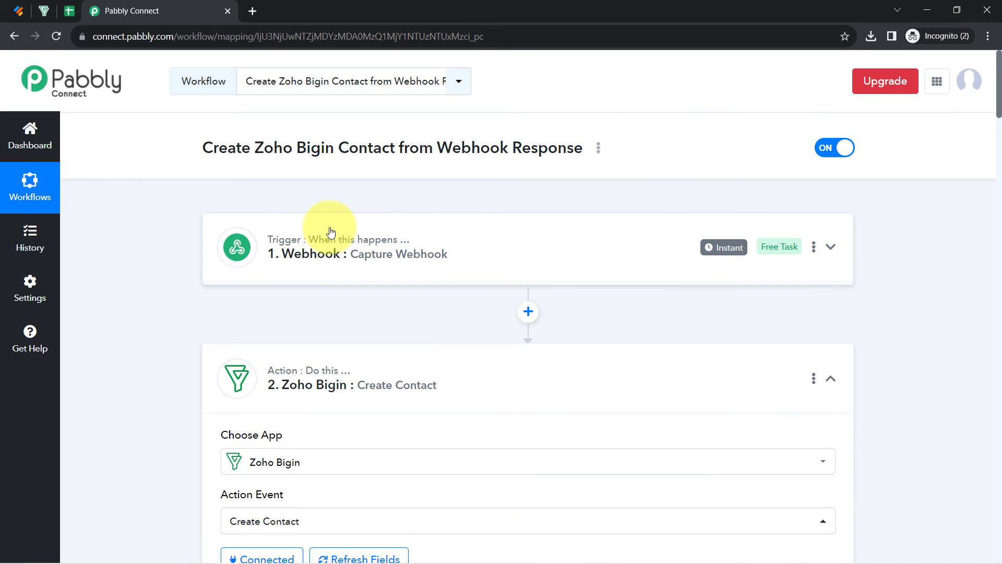
{"action": "left_click", "coordinate": [251, 380]}
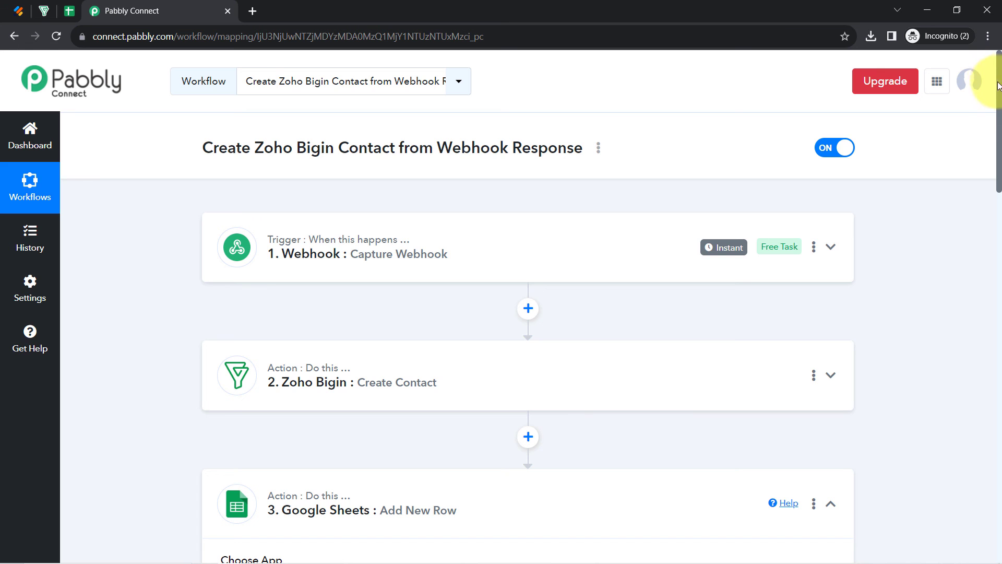
{"action": "scroll", "coordinate": [992, 91], "scroll_direction": "down", "scroll_amount": 7}
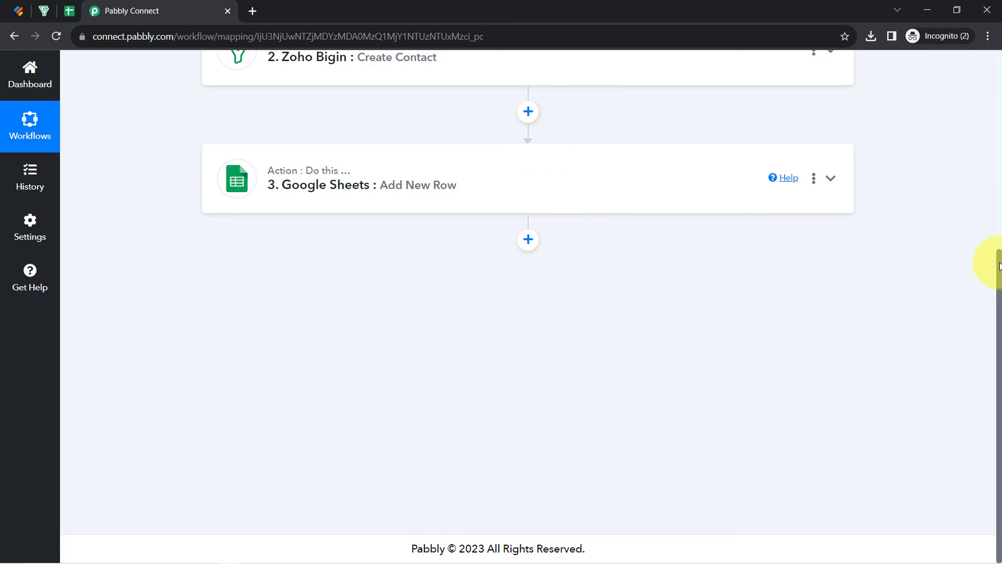
Step: Review the three collapsed workflow steps and the applicants spreadsheet they fill
{"action": "left_click_drag", "start_coordinate": [1000, 266], "coordinate": [930, 13]}
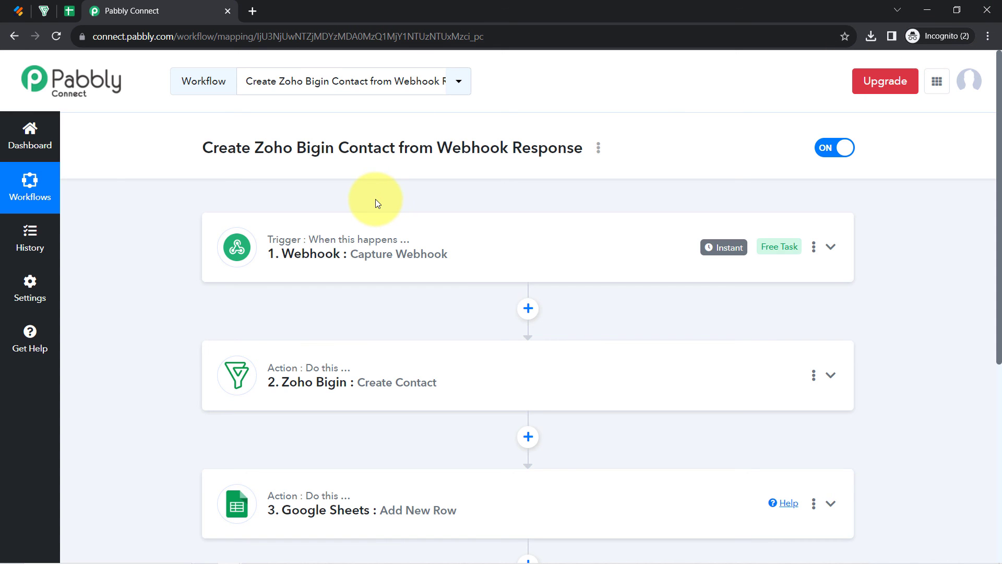
{"action": "scroll", "coordinate": [363, 339], "scroll_direction": "down", "scroll_amount": 5}
{"action": "scroll", "coordinate": [363, 340], "scroll_direction": "up", "scroll_amount": 5}
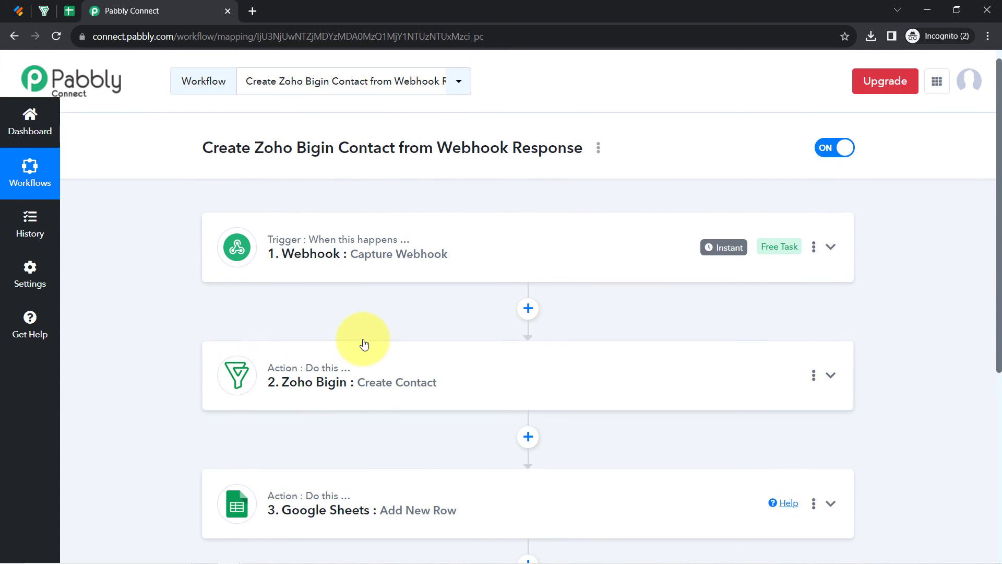
{"action": "left_click", "coordinate": [70, 10]}
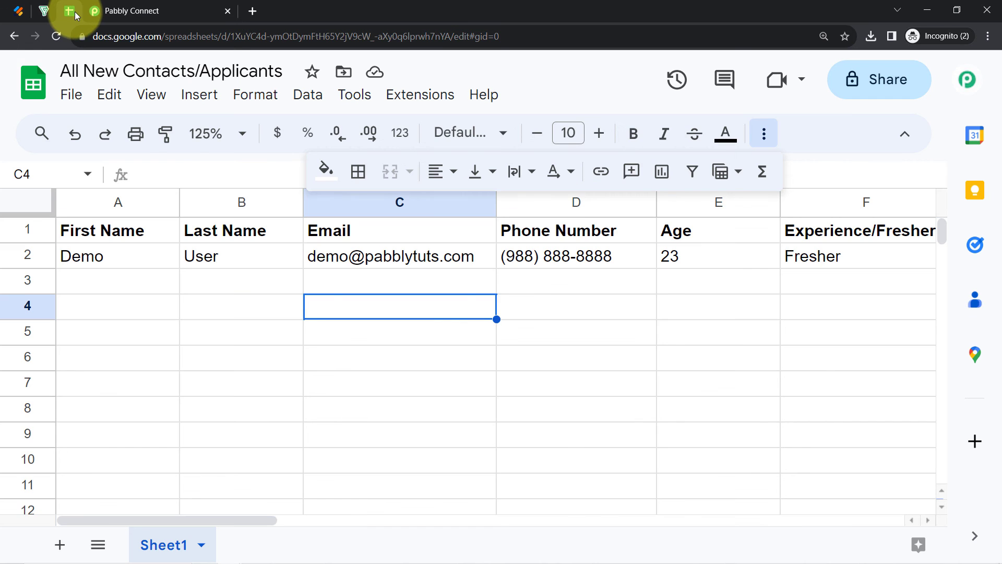
{"action": "left_click", "coordinate": [93, 11]}
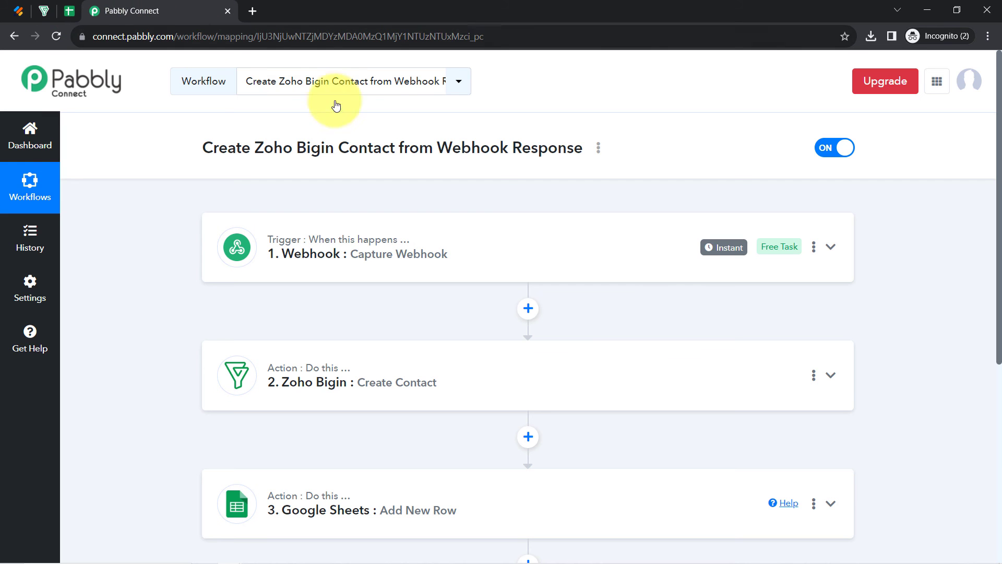
{"action": "scroll", "coordinate": [586, 309], "scroll_direction": "down", "scroll_amount": 3}
{"action": "scroll", "coordinate": [586, 309], "scroll_direction": "up", "scroll_amount": 1}
{"action": "scroll", "coordinate": [174, 133], "scroll_direction": "up", "scroll_amount": 2}
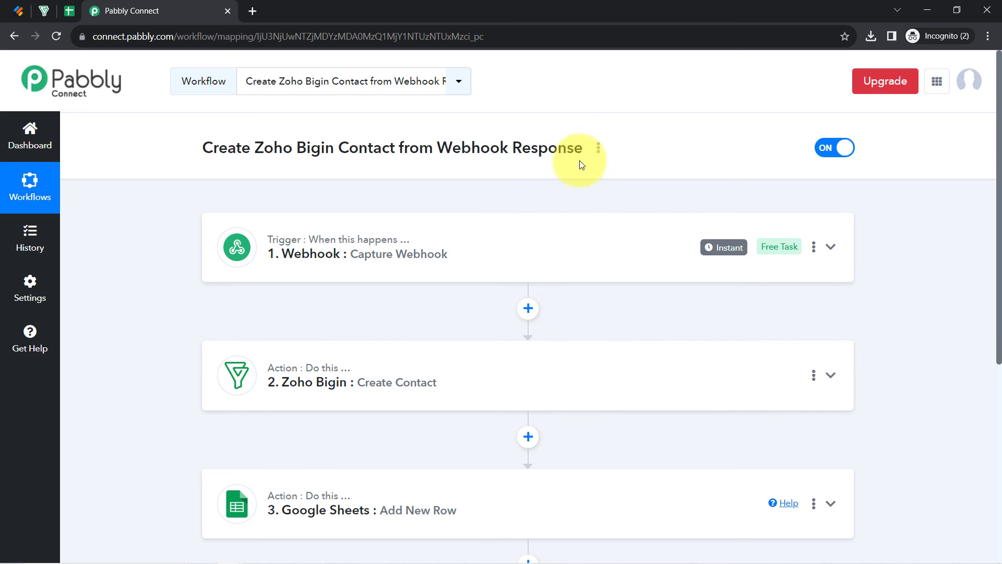
Step: Copy the share link of the Create Zoho Bigin Contact from Webhook Response workflow and close the sharing dialog
{"action": "left_click", "coordinate": [599, 149]}
{"action": "left_click", "coordinate": [522, 214]}
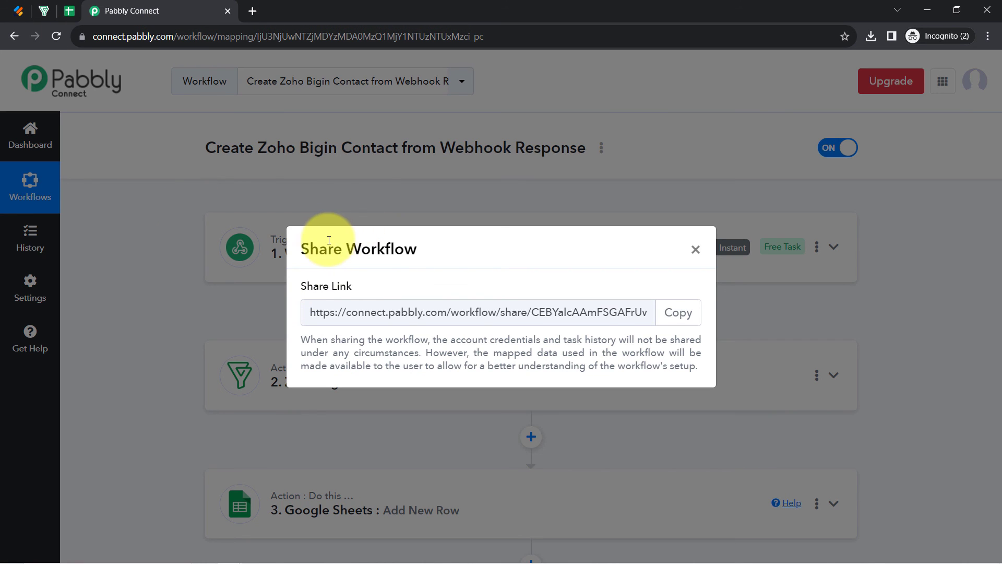
{"action": "left_click_drag", "start_coordinate": [328, 249], "coordinate": [484, 250]}
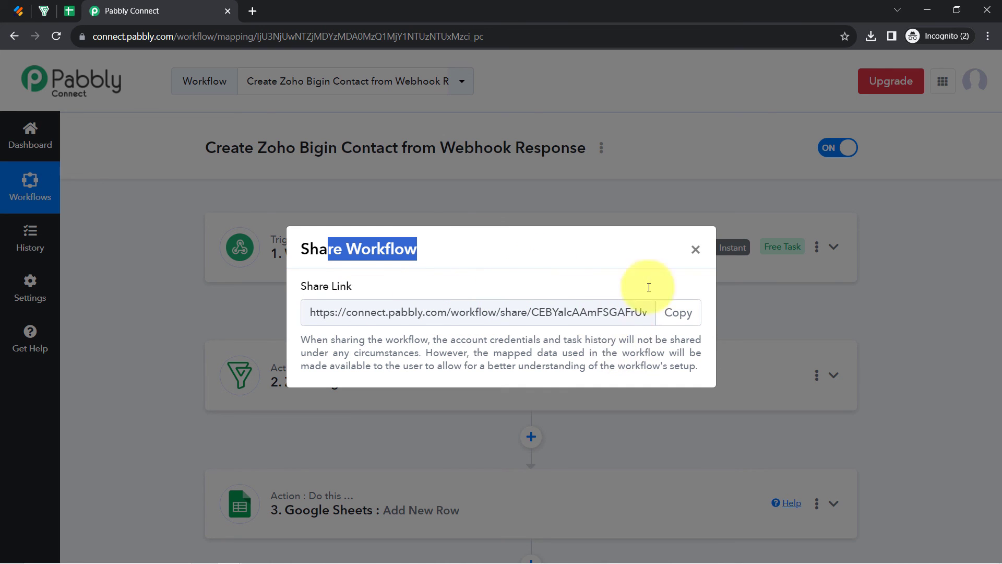
{"action": "left_click", "coordinate": [676, 312]}
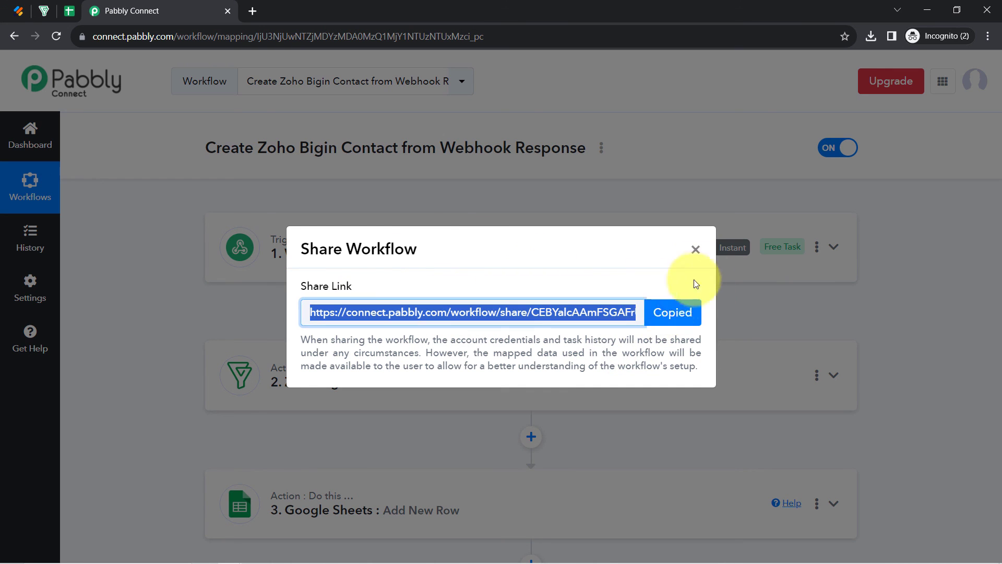
{"action": "left_click", "coordinate": [695, 249]}
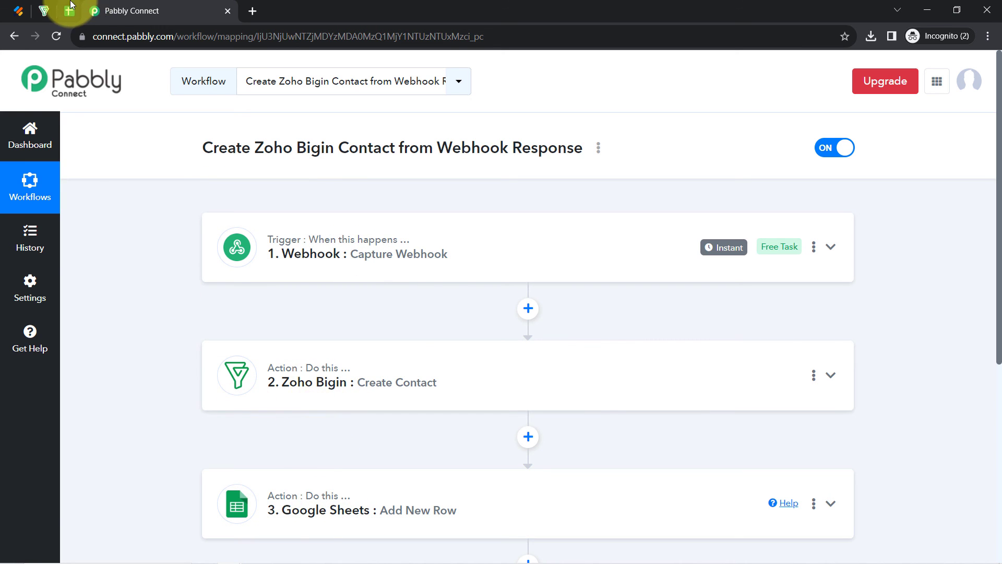
{"action": "mouse_move", "coordinate": [71, 7]}
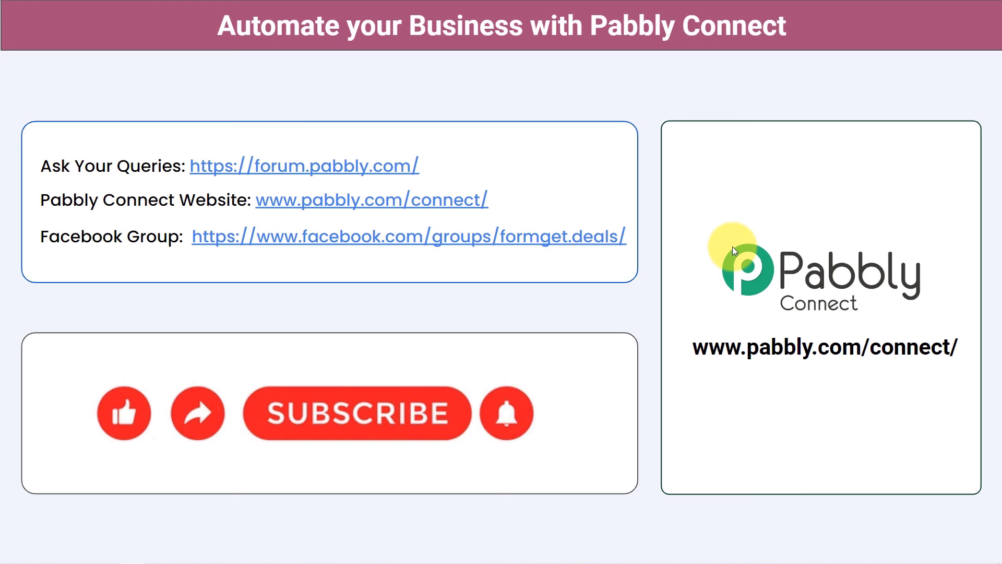